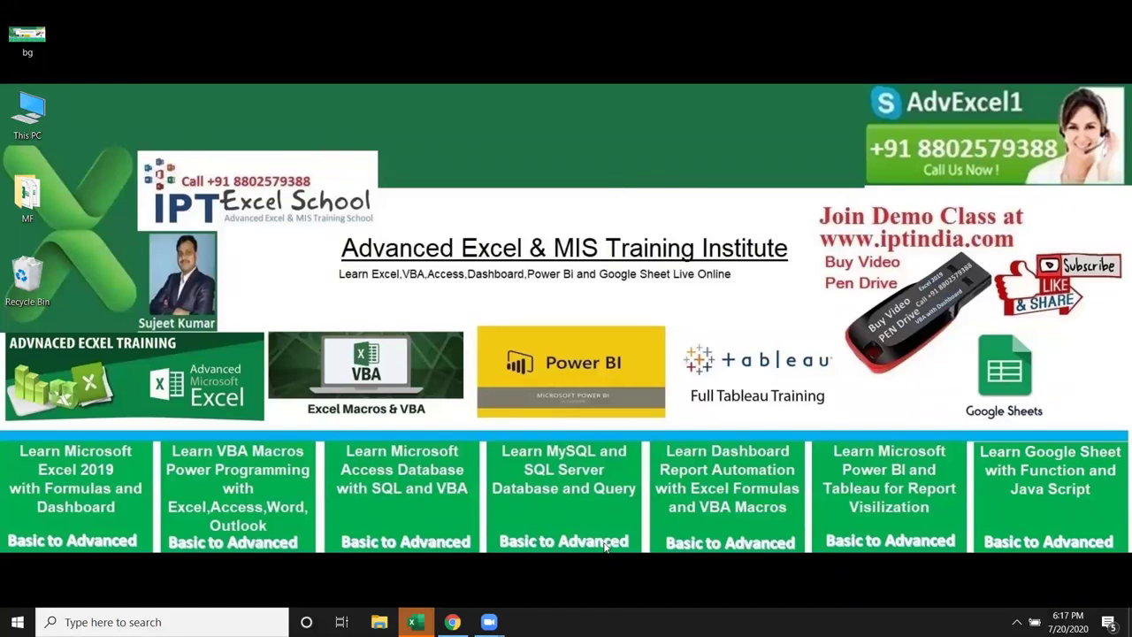
Switch from the 5pmif workbook to the blank Book5 workbook using the Excel taskbar thumbnails
mouse_move(415, 617)
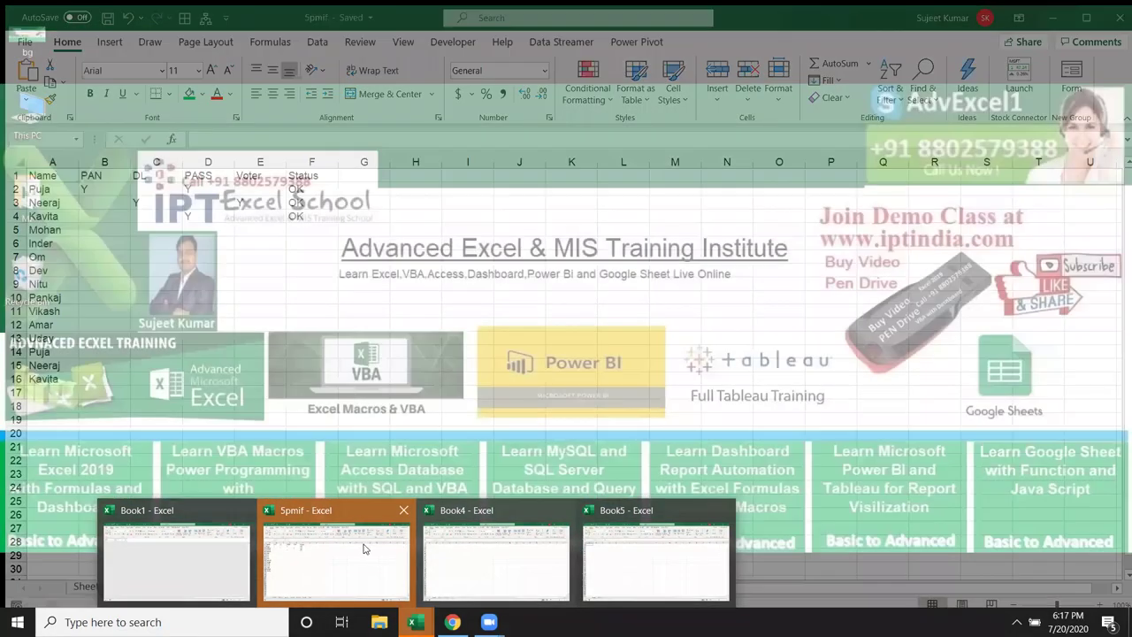
left_click(367, 548)
left_click(371, 377)
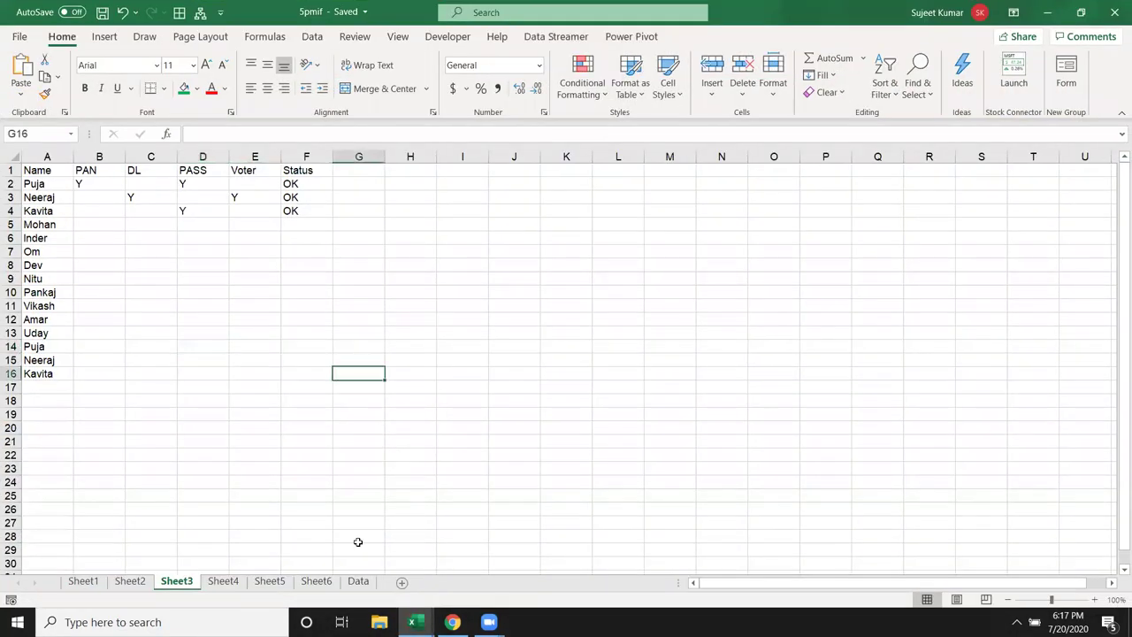
mouse_move(412, 622)
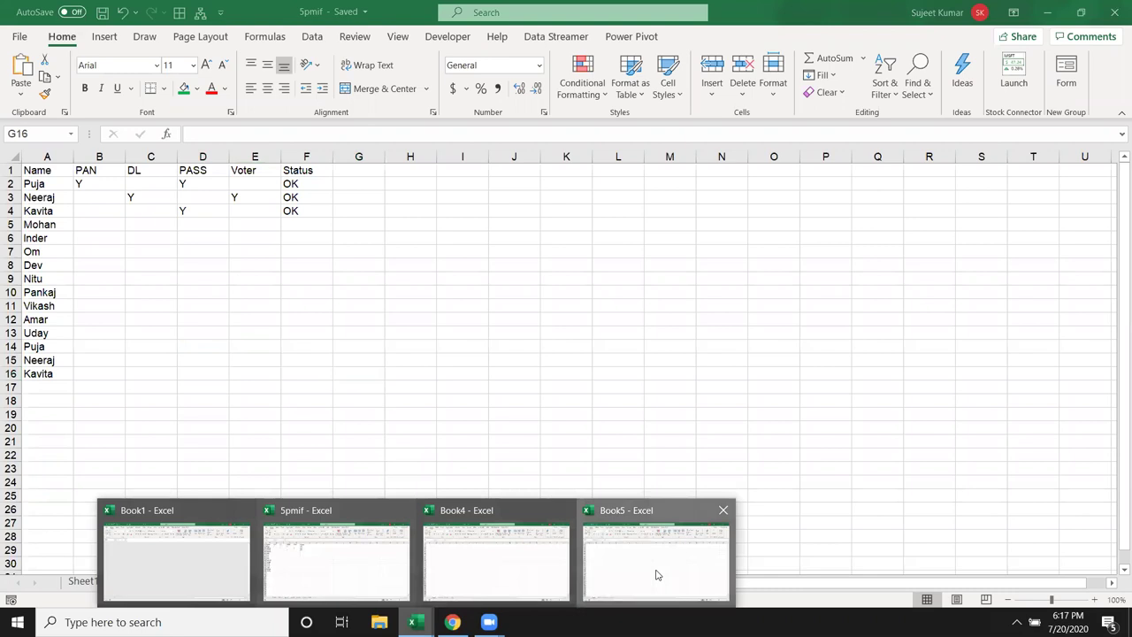
left_click(657, 575)
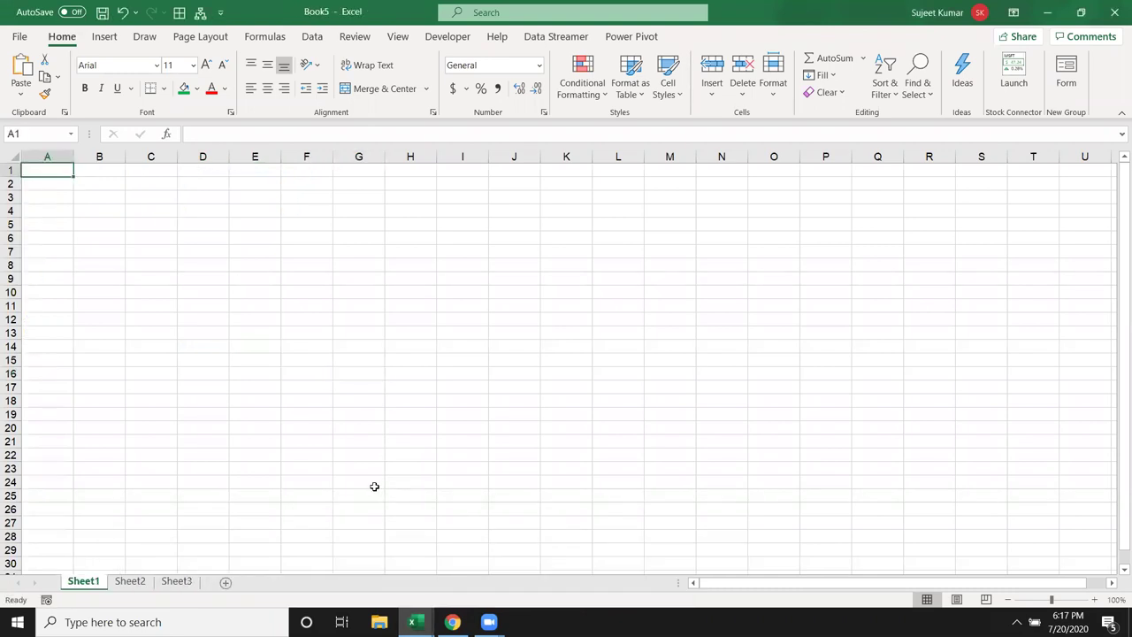
Select cell B3 and enter the time 10:30
left_click(209, 212)
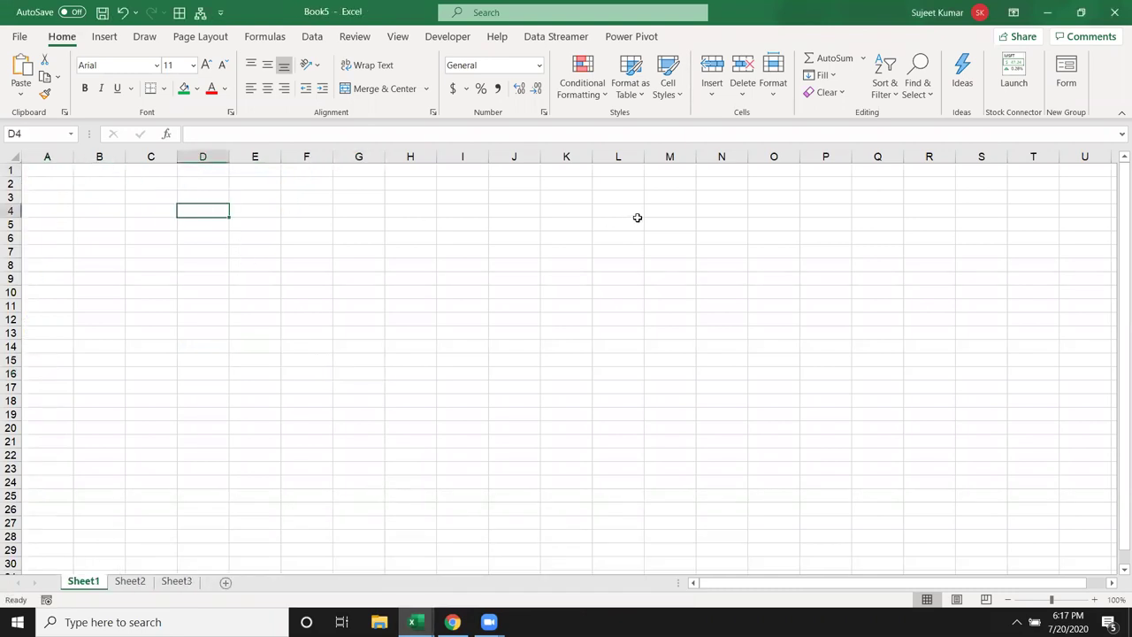
key("Up")
key("Left")
key("Left")
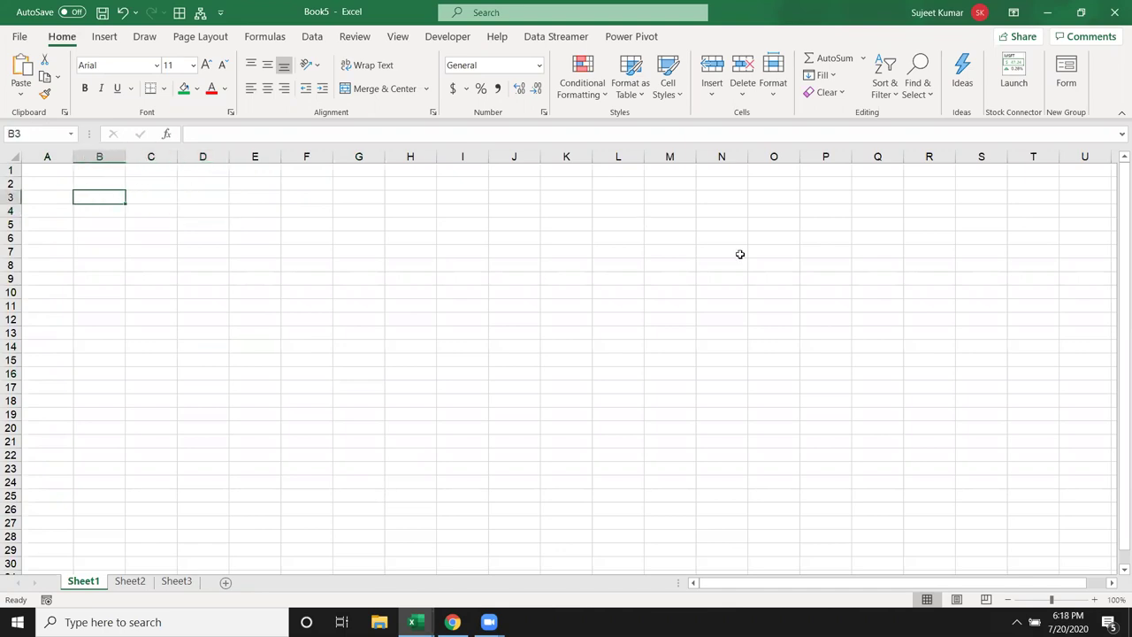
key("Left")
key("Right")
key("Up")
key("Down")
type("10:30")
key("Return")
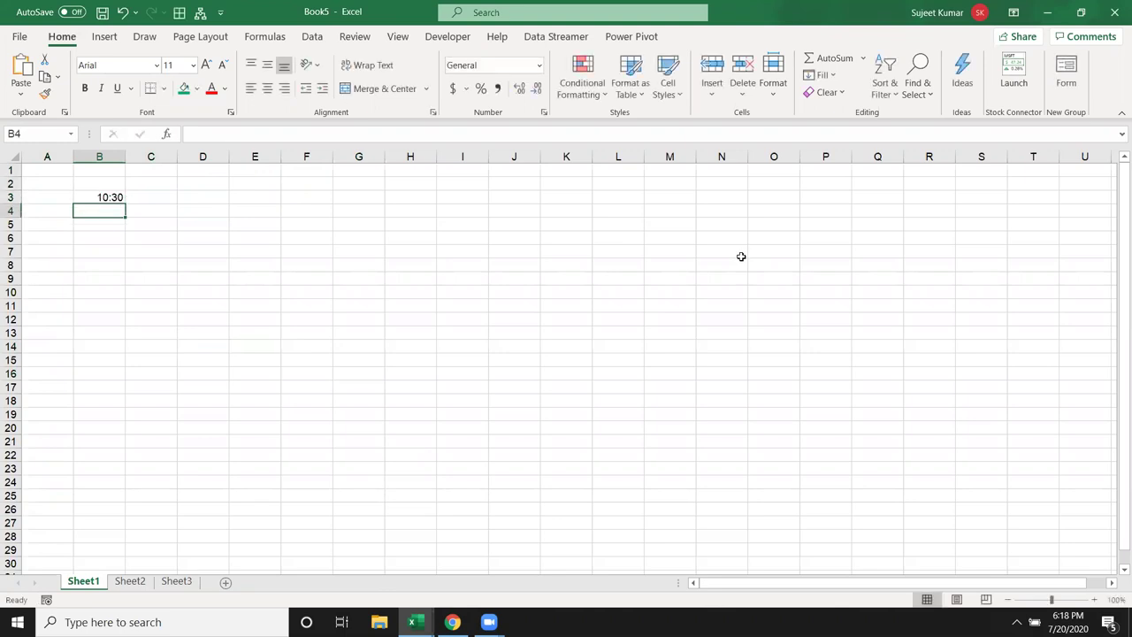
key("Up")
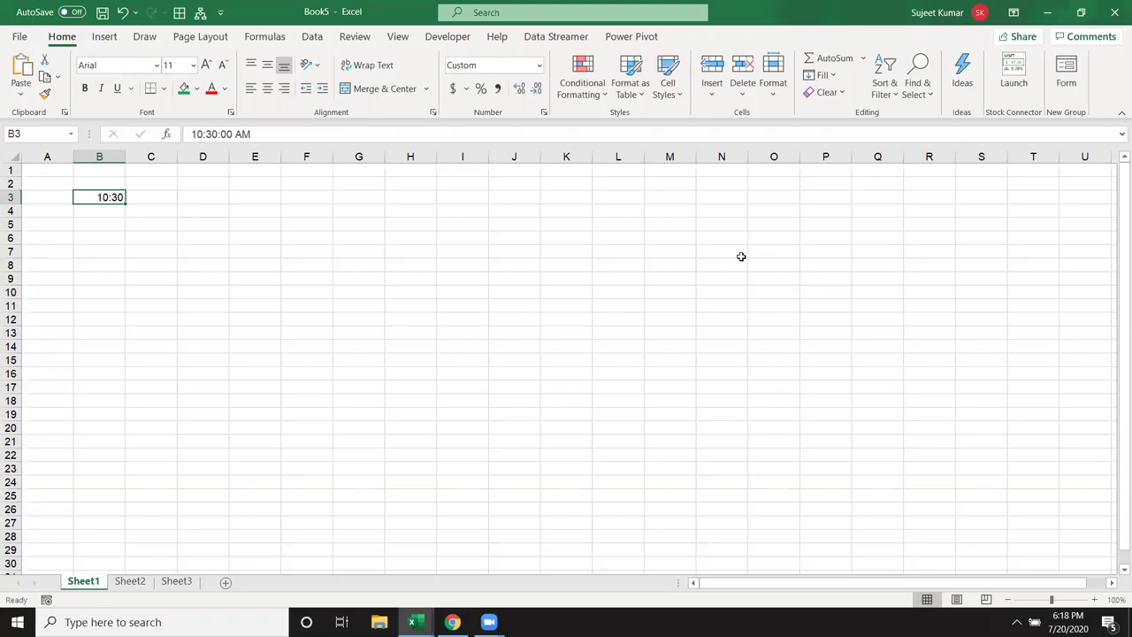
Try 5:20 pm and then 5:30 in B3, undoing each entry
type("5:20 pm")
key("Return")
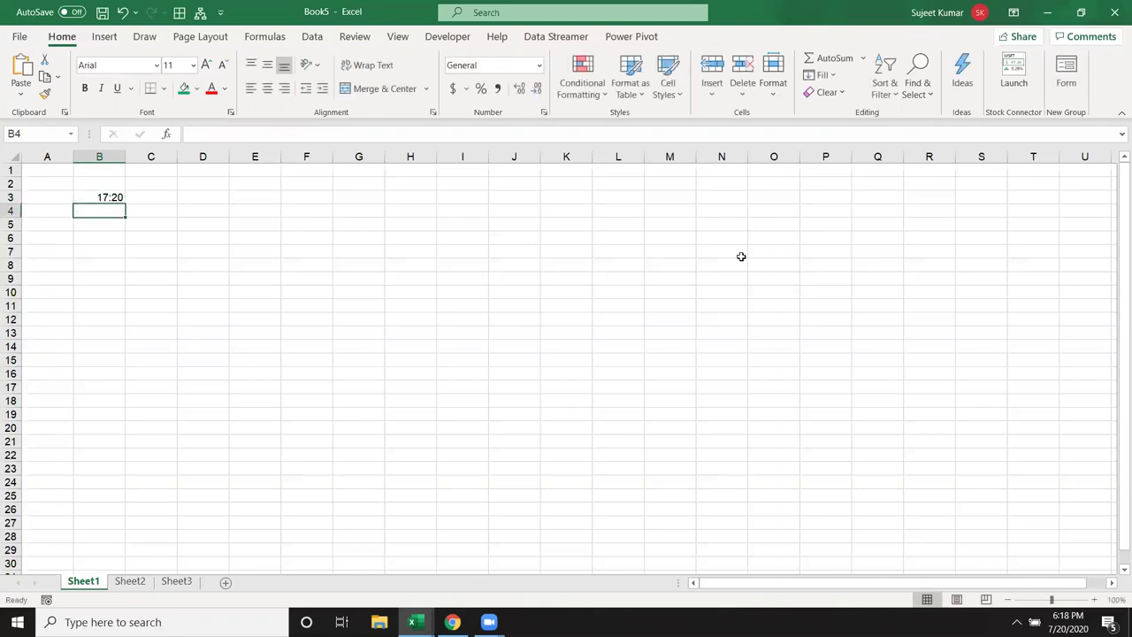
key("ctrl+z")
type("5:")
type("30")
key("Return")
key("ctrl+z")
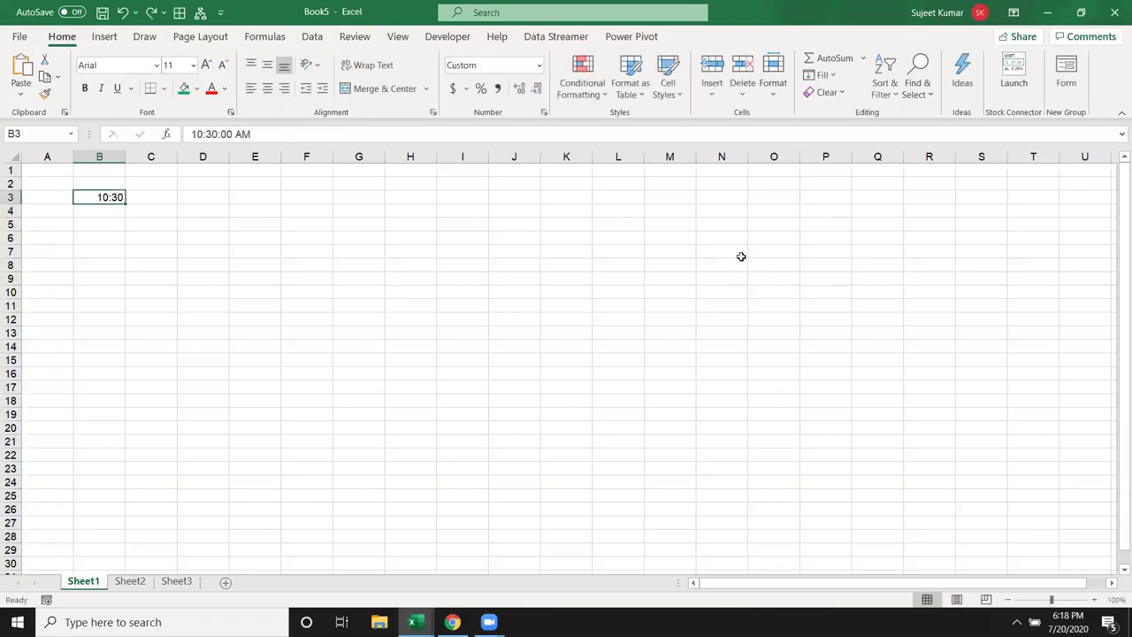
Clear B3 and enter the time 18:18
key("Delete")
type("18:18")
key("Return")
key("Up")
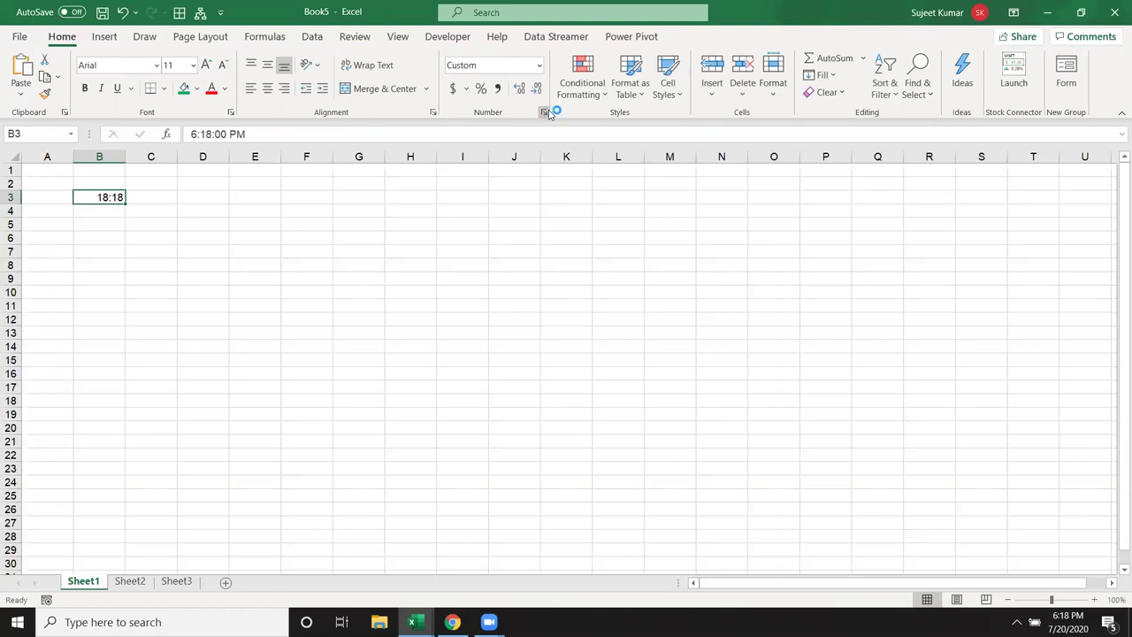
Apply the 1:30:55 PM Time format to B3 so it reads 6:18:00 PM
left_click(355, 263)
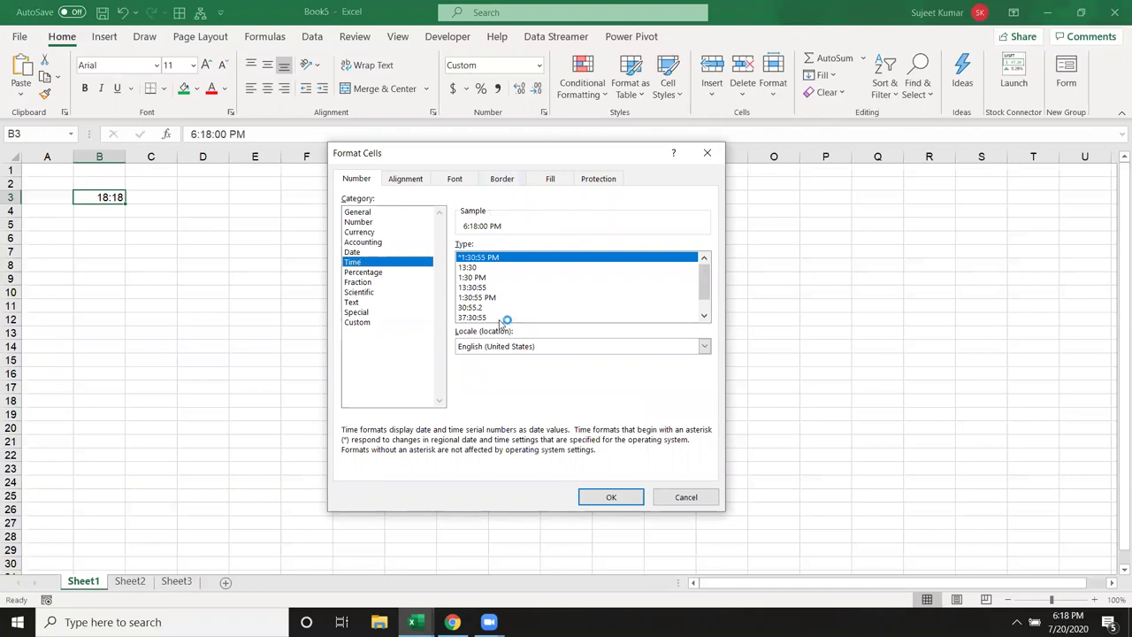
left_click(491, 298)
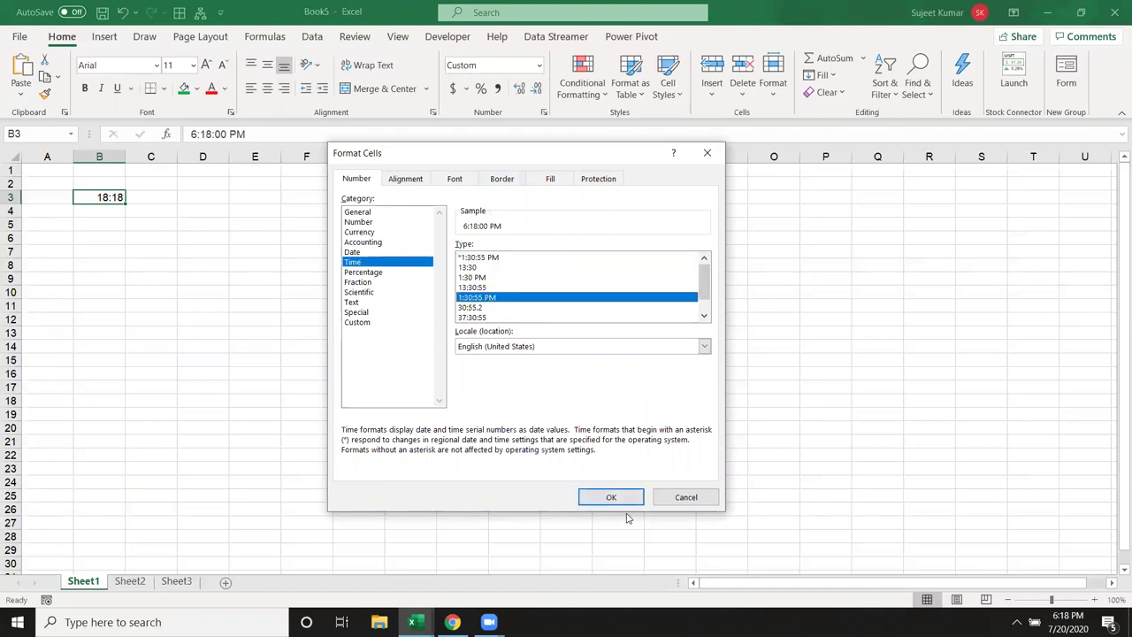
left_click(614, 497)
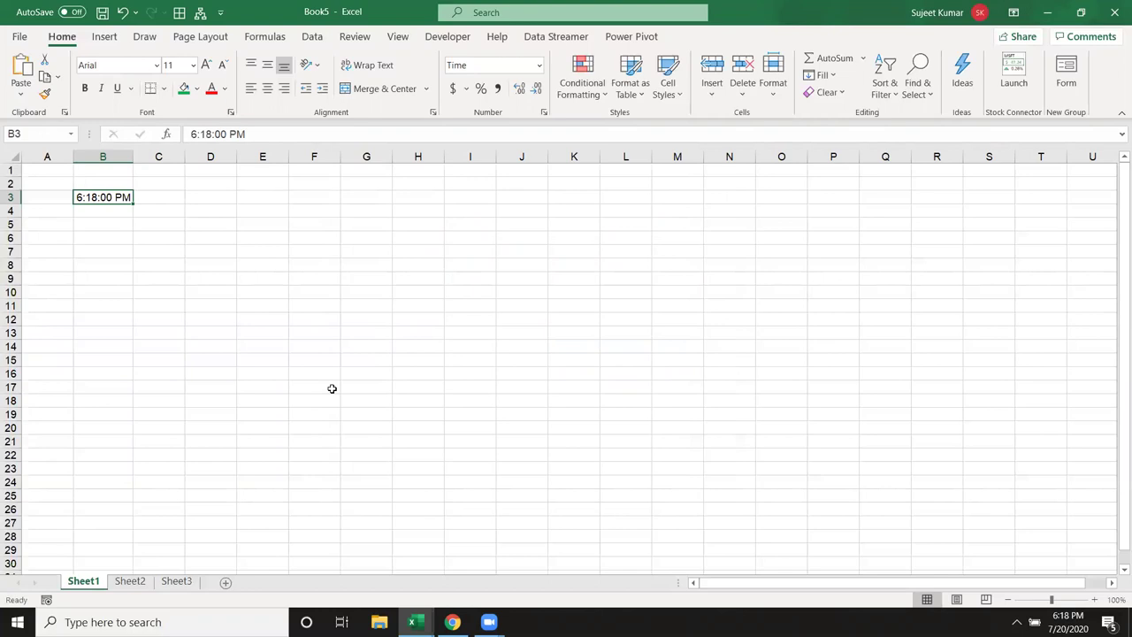
Label cells C2, D2 and E2 as H, M and S
key("Up")
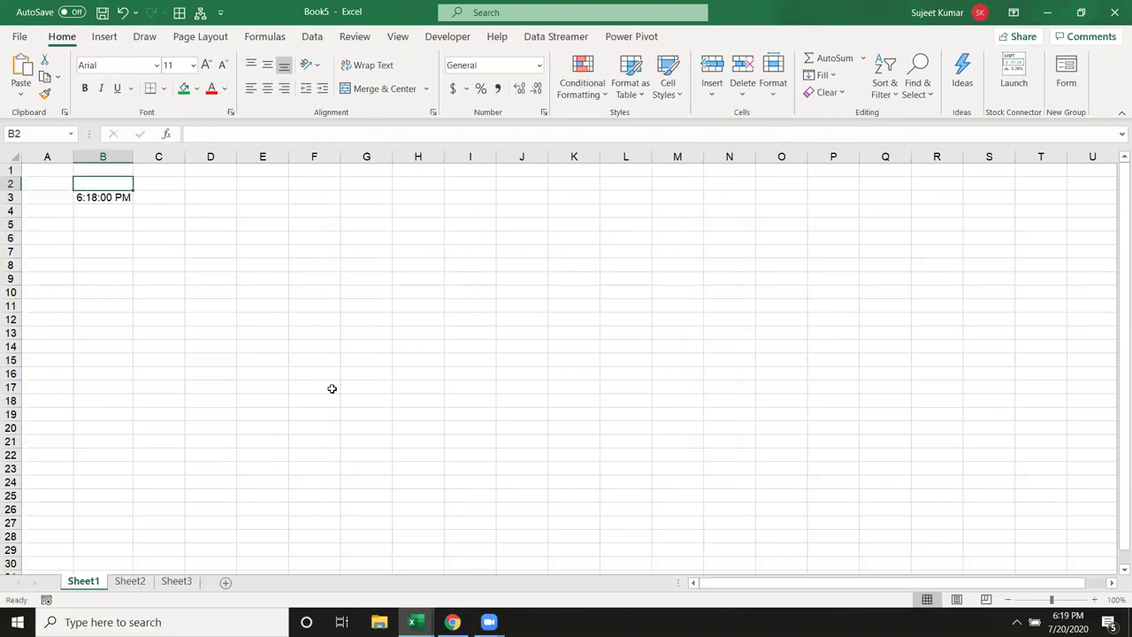
key("Right")
key("Down")
key("Up")
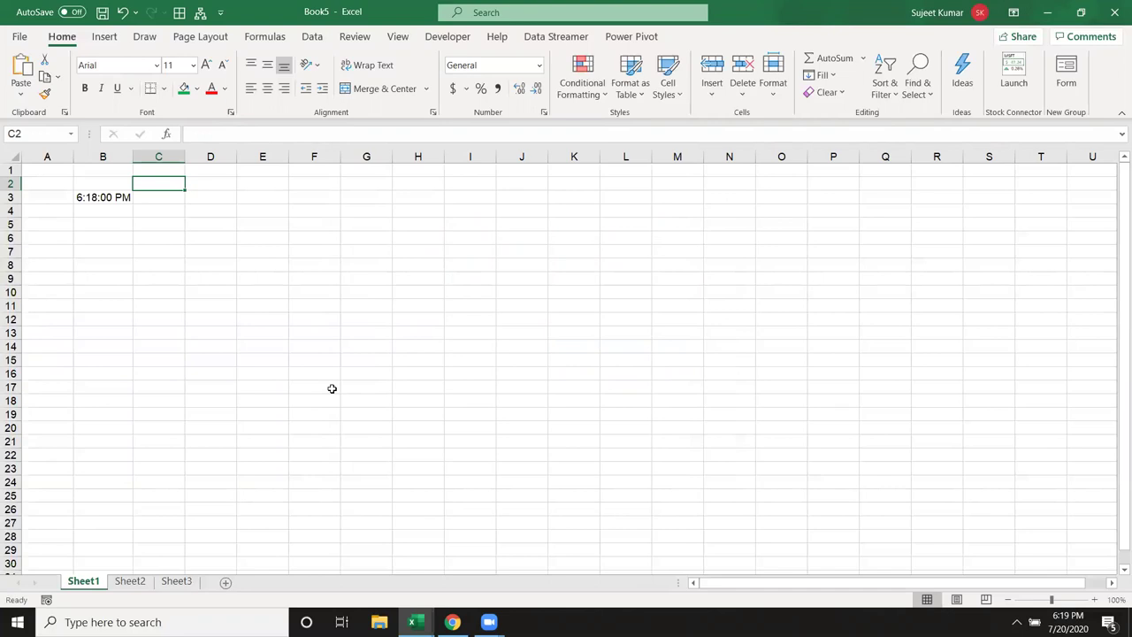
type("H")
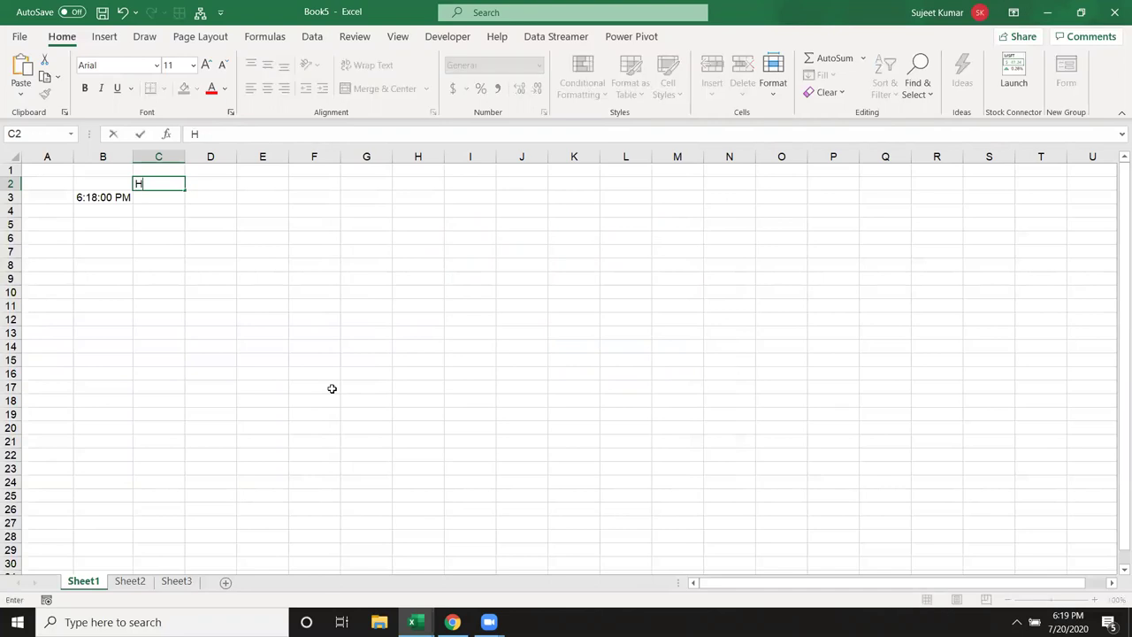
key("Tab")
type("M")
key("Tab")
type("S")
key("Tab")
key("Down")
key("Left")
key("Left")
key("Left")
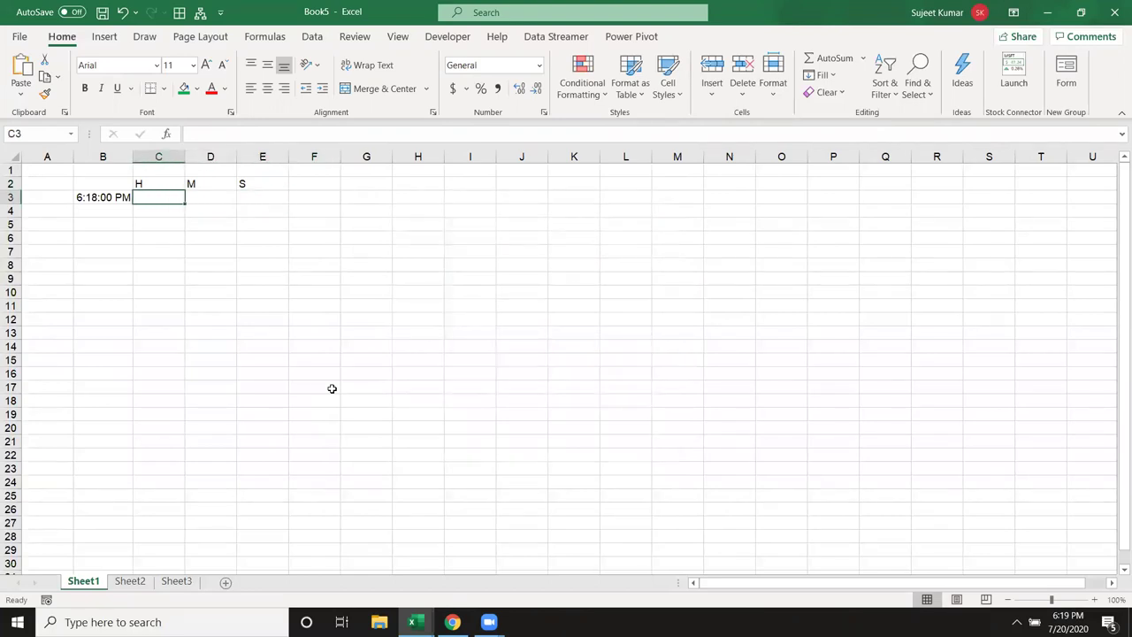
Enter =HOUR(B3) in C3 and =MINUTE(B3) in D3
type("=hour(")
key("Left")
key("Return")
key("Up")
key("Right")
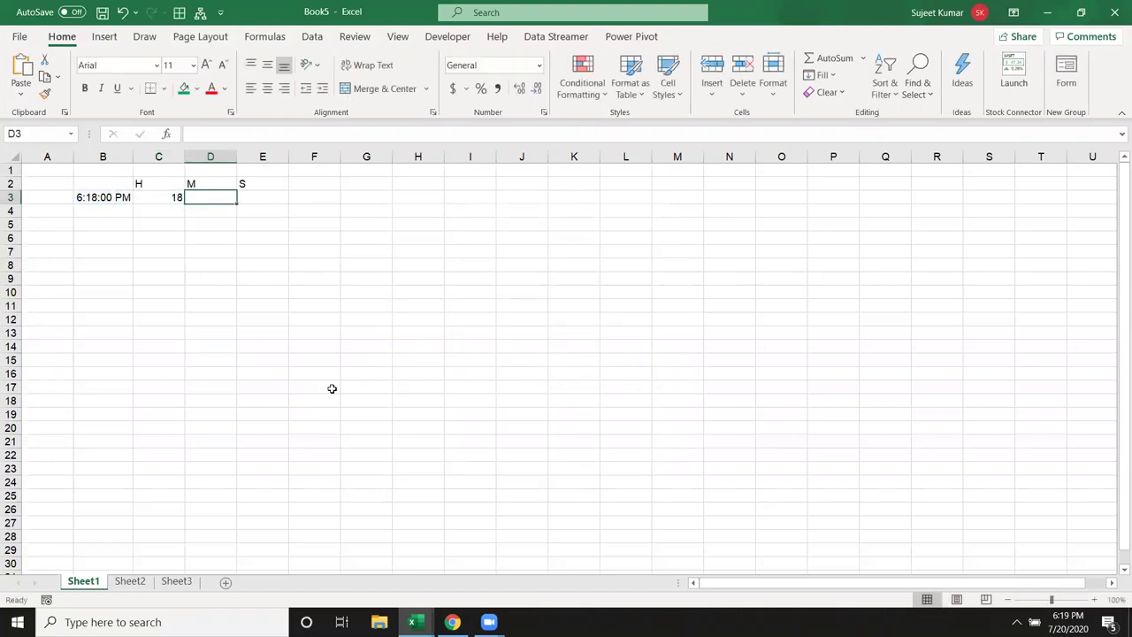
type("=min")
key("Down")
key("Down")
key("Down")
key("Tab")
key("Left")
key("Left")
key("Return")
key("Up")
key("Down")
Enter =SECOND(B3) in E3
key("Up")
key("Right")
type("=sec")
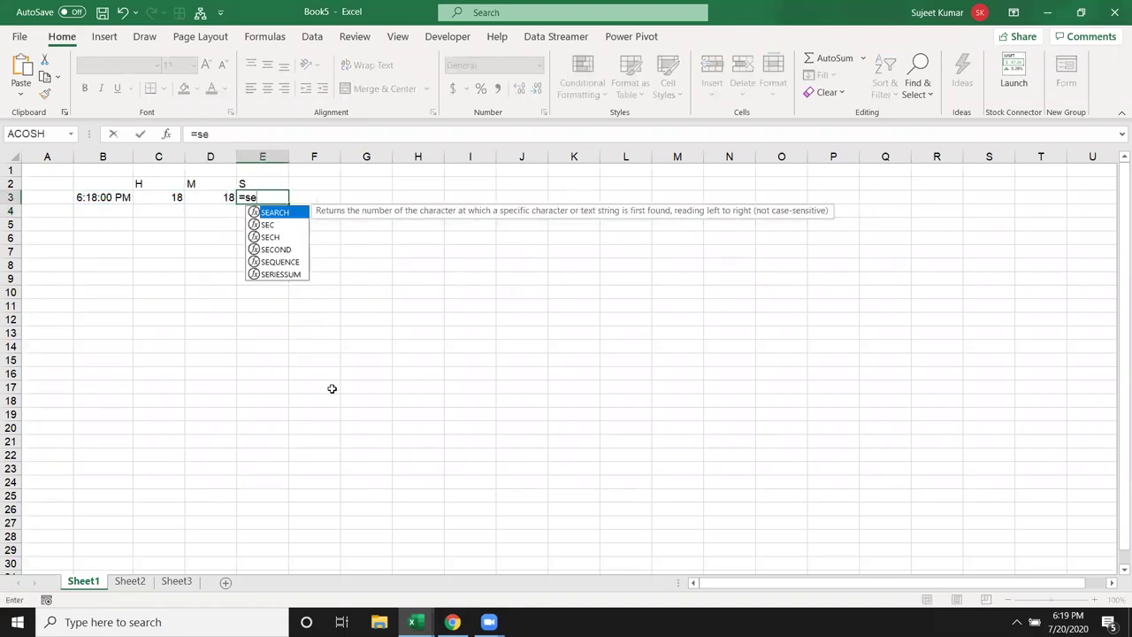
key("Down")
key("Down")
key("Tab")
key("Left")
key("Left")
key("Left")
key("Return")
key("Up")
key("Up")
key("Right")
key("Down")
Enter =TIME(C3,D3,E3) in F3 to rebuild the time as 6:18 PM
type("=tie")
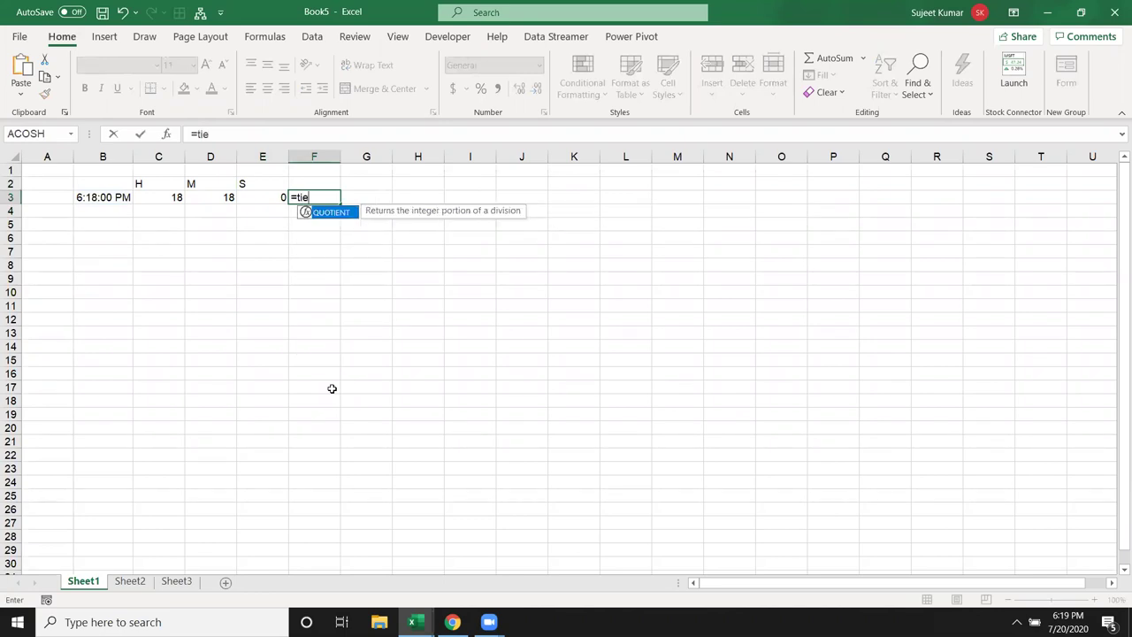
key("BackSpace")
key("Tab")
key("Left")
key("Left")
key("Left")
type(",")
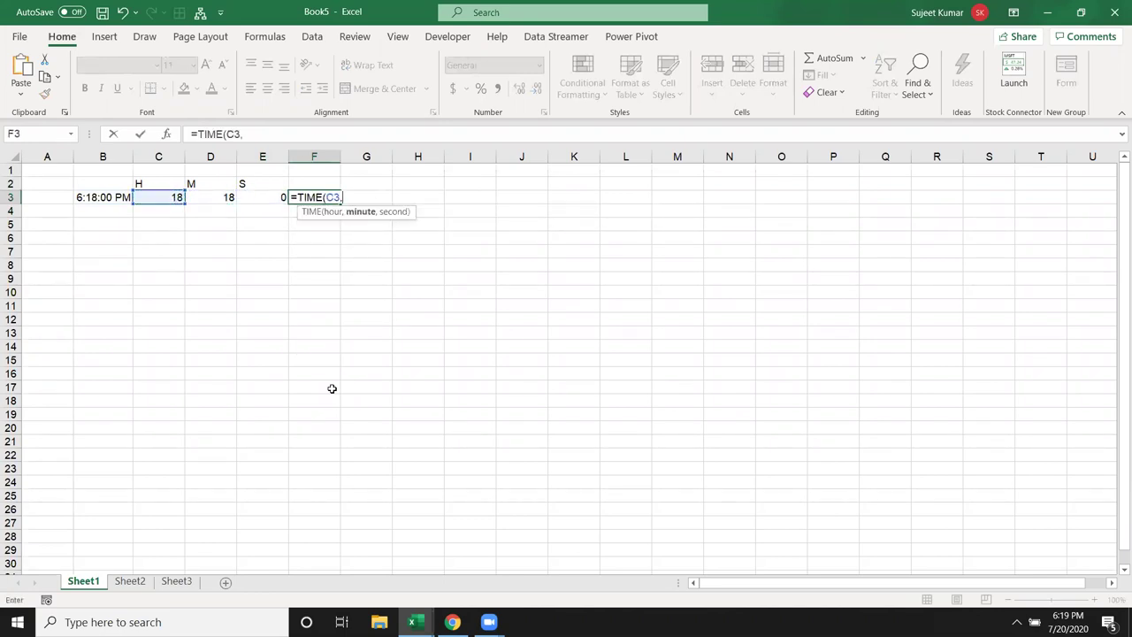
key("Left")
key("Left")
type(",")
key("Left")
key("Return")
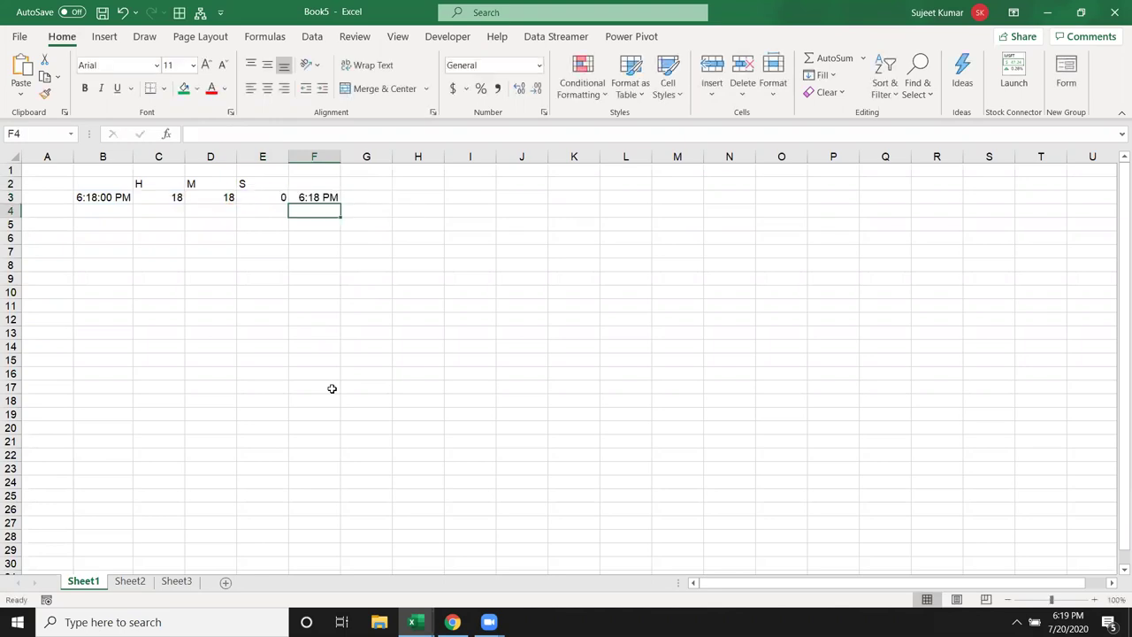
Insert the current time into B9 with Ctrl+Shift+;
left_click(109, 275)
key("ctrl+semicolon")
key("Escape")
key("ctrl+shift+semicolon")
key("Return")
left_click(110, 277)
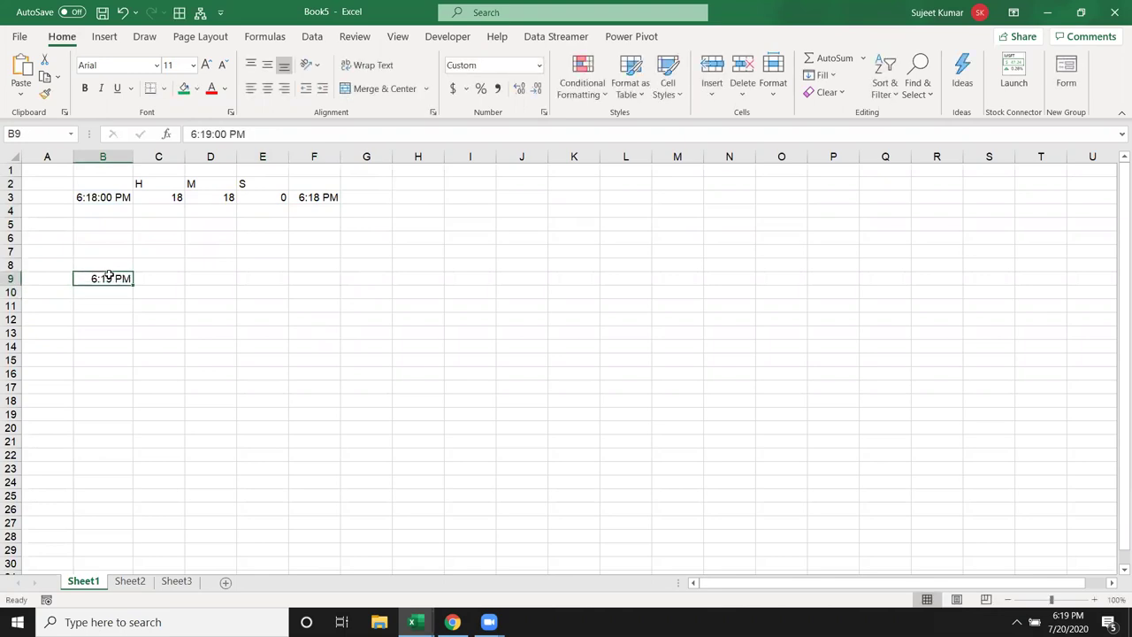
Enter 0:20 in C9 and =B9+C9 in D9, giving 6:39 PM
key("Right")
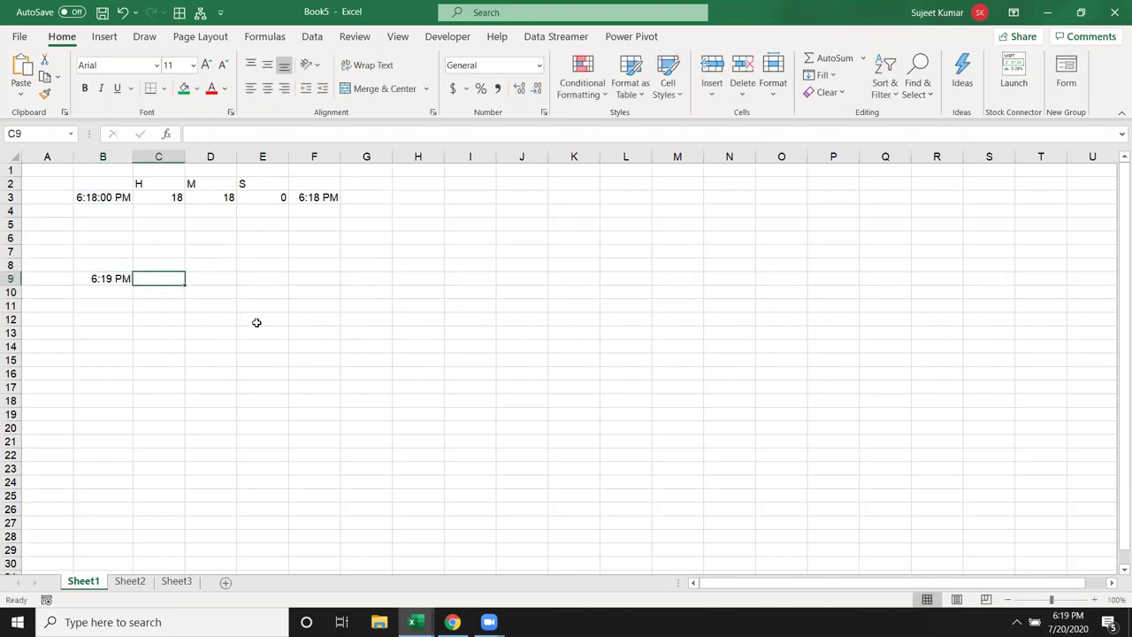
type("0:20")
key("Return")
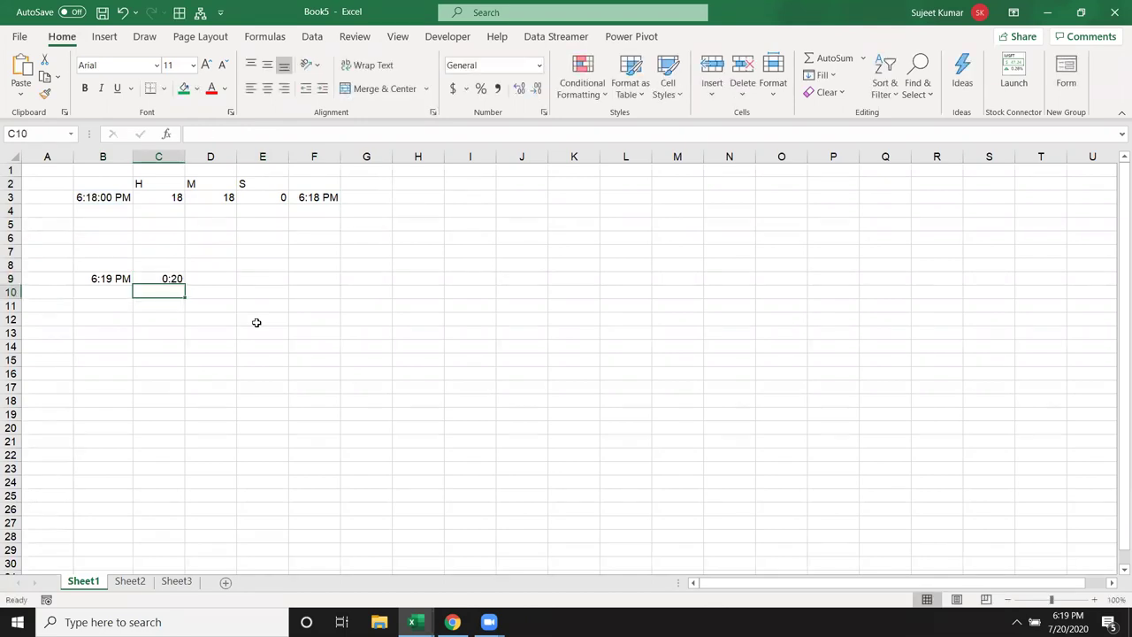
key("Up")
key("Right")
type("=")
key("Left")
key("Left")
type("+")
key("Left")
key("Return")
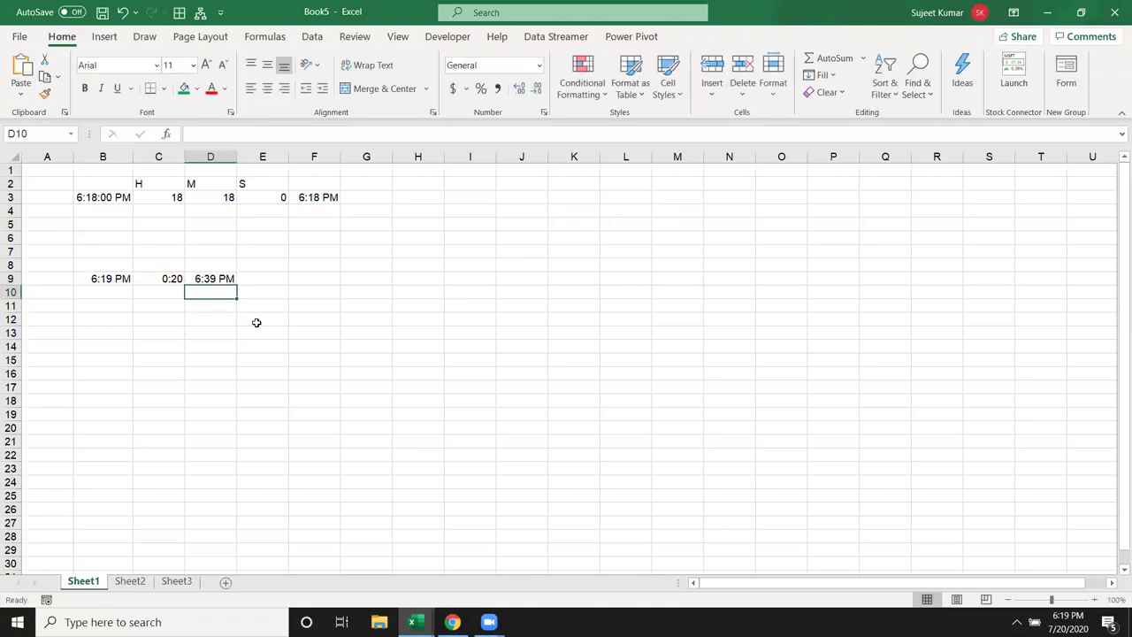
Insert the current time into B10
key("Left")
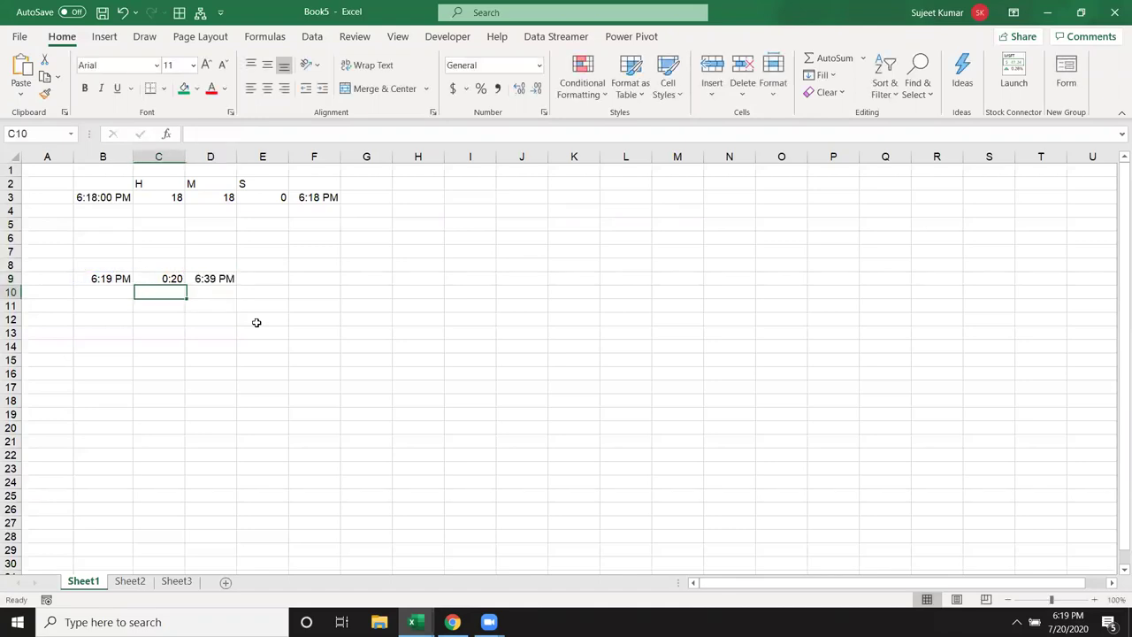
key("Left")
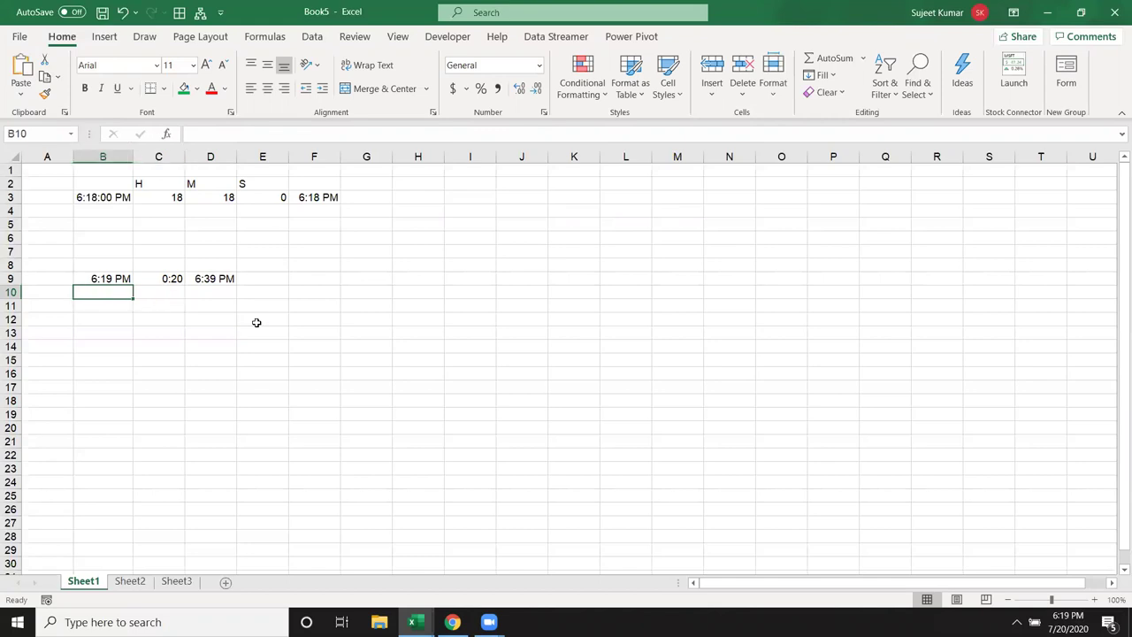
key("ctrl+shift+semicolon")
key("Tab")
Enter 20 minutes in C10 and the note 1=24H in C11
type("20")
key("Return")
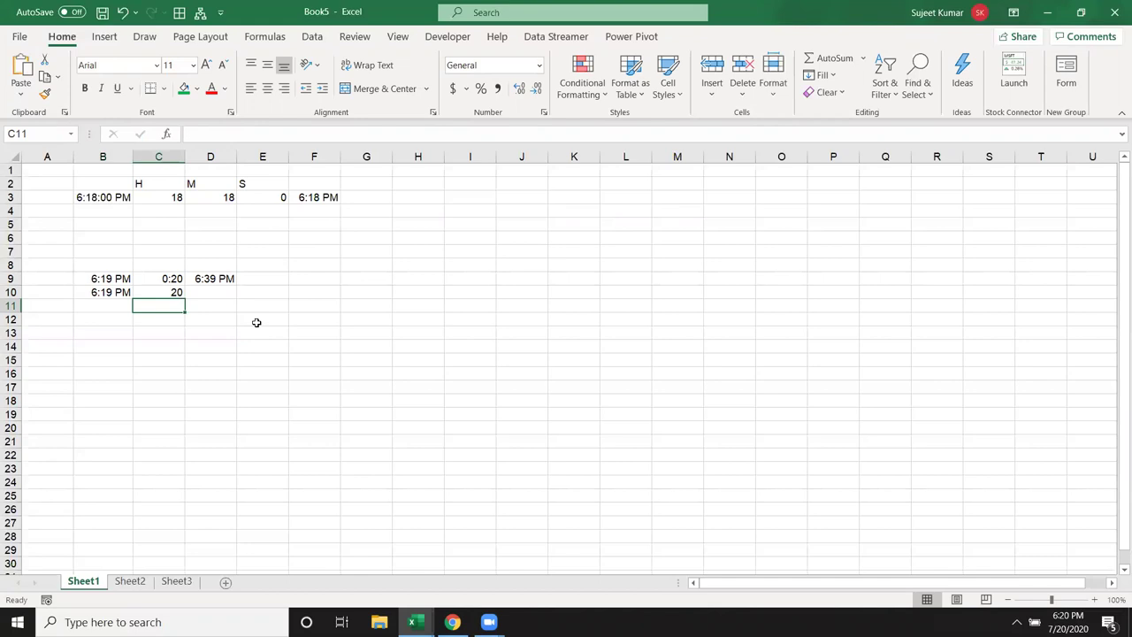
key("Up")
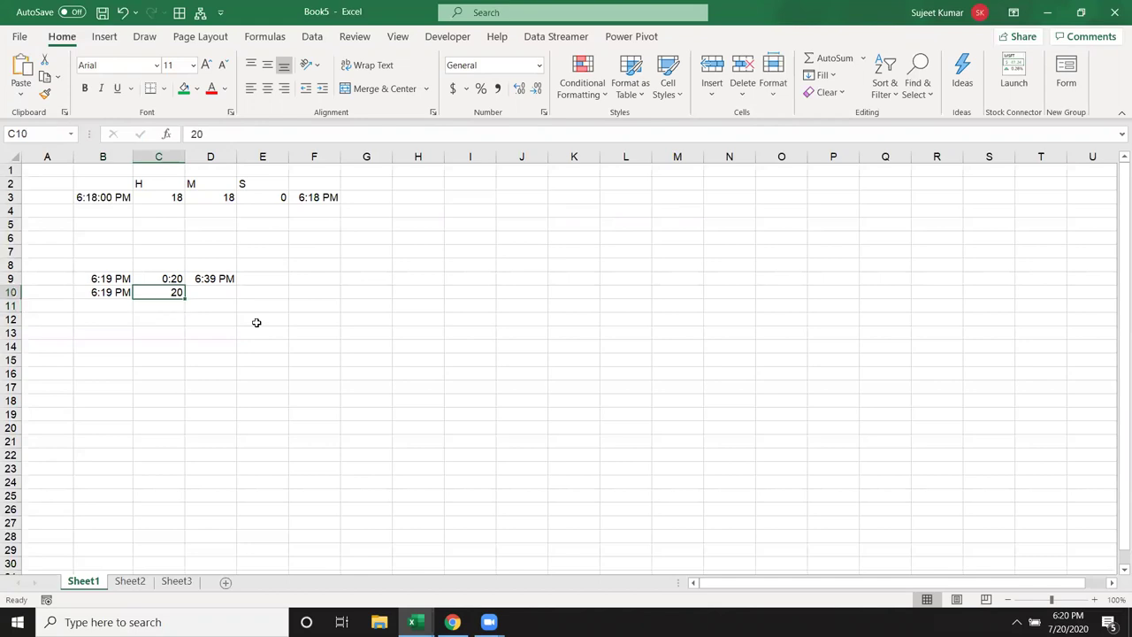
key("Right")
key("Left")
key("Down")
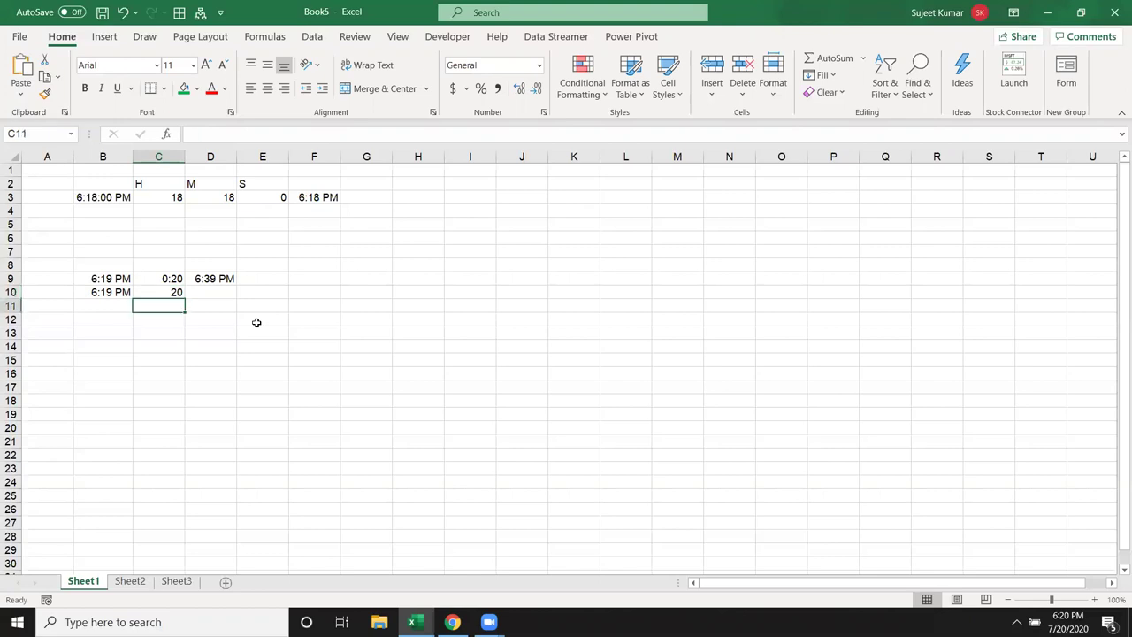
type("1=24")
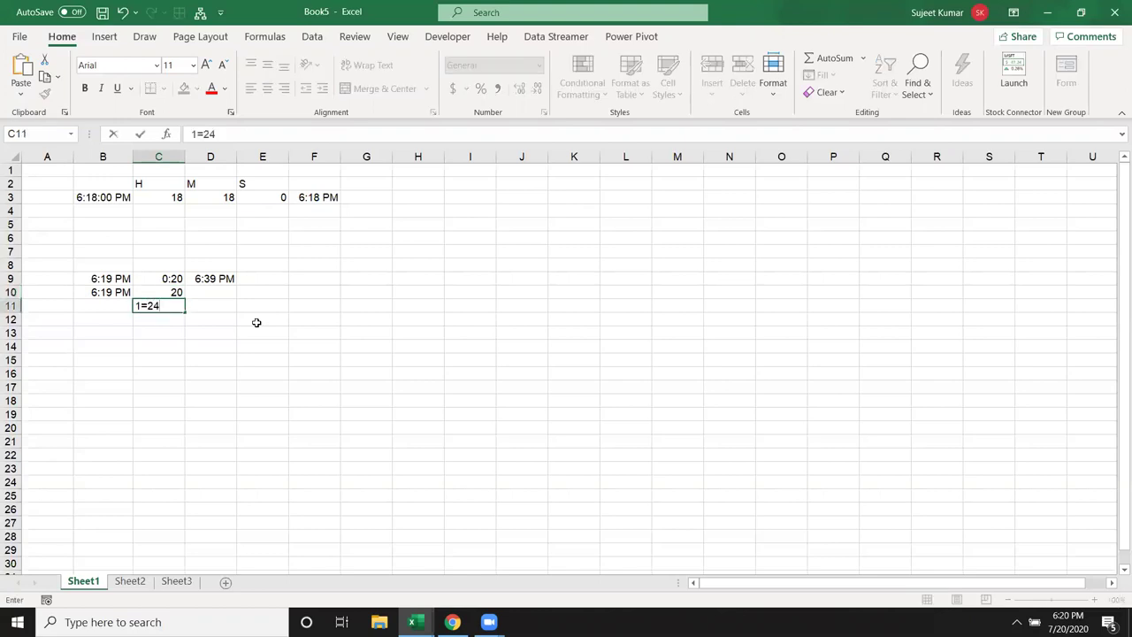
type("H")
key("Return")
key("Up")
key("Up")
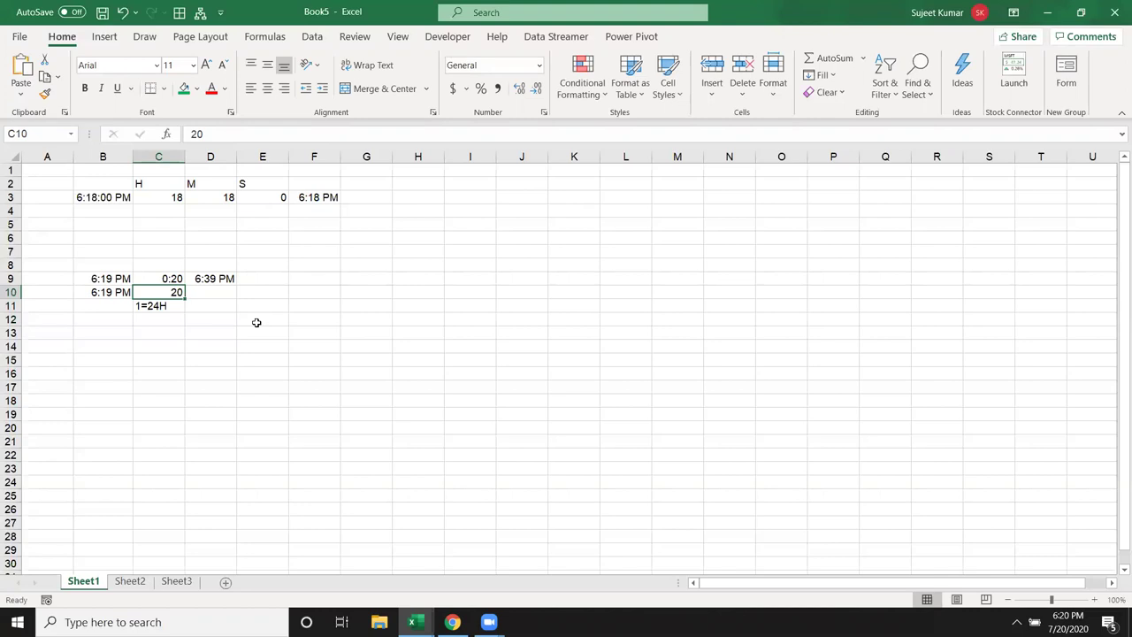
Enter =B10+TIME(0,C10,0) in D10, giving 6:39 PM
key("Right")
type("=")
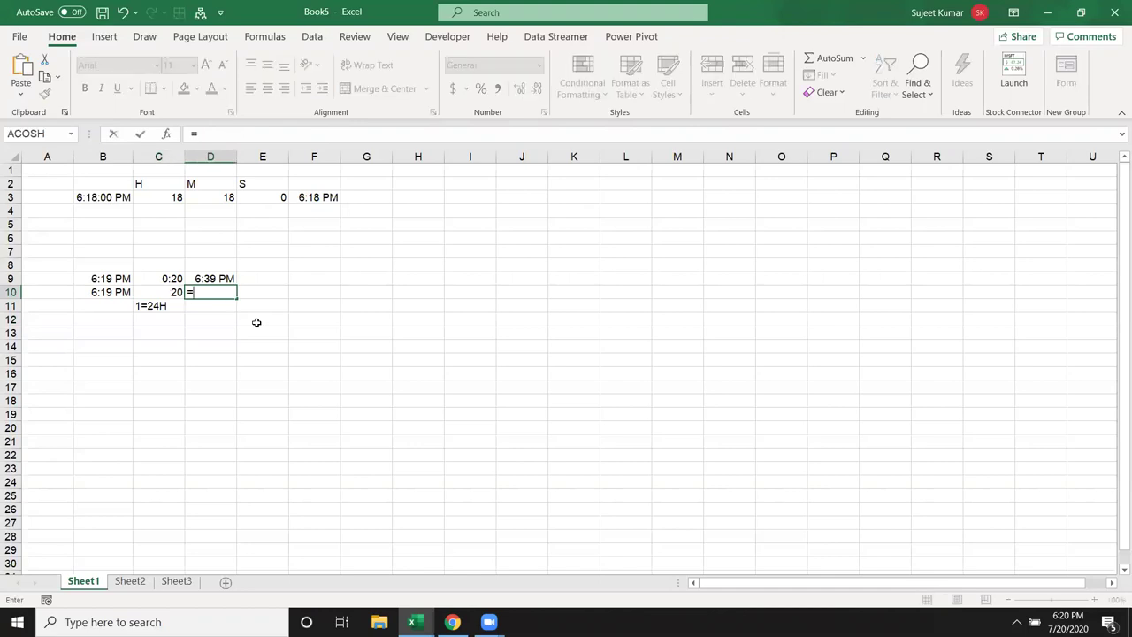
key("Left")
key("Left")
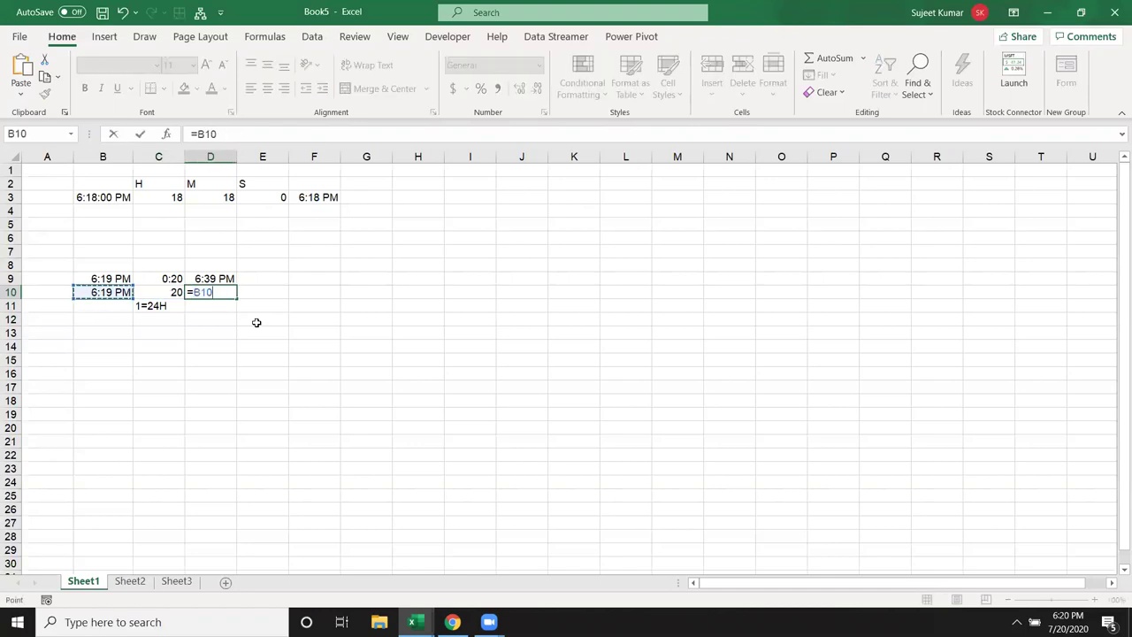
type("+t")
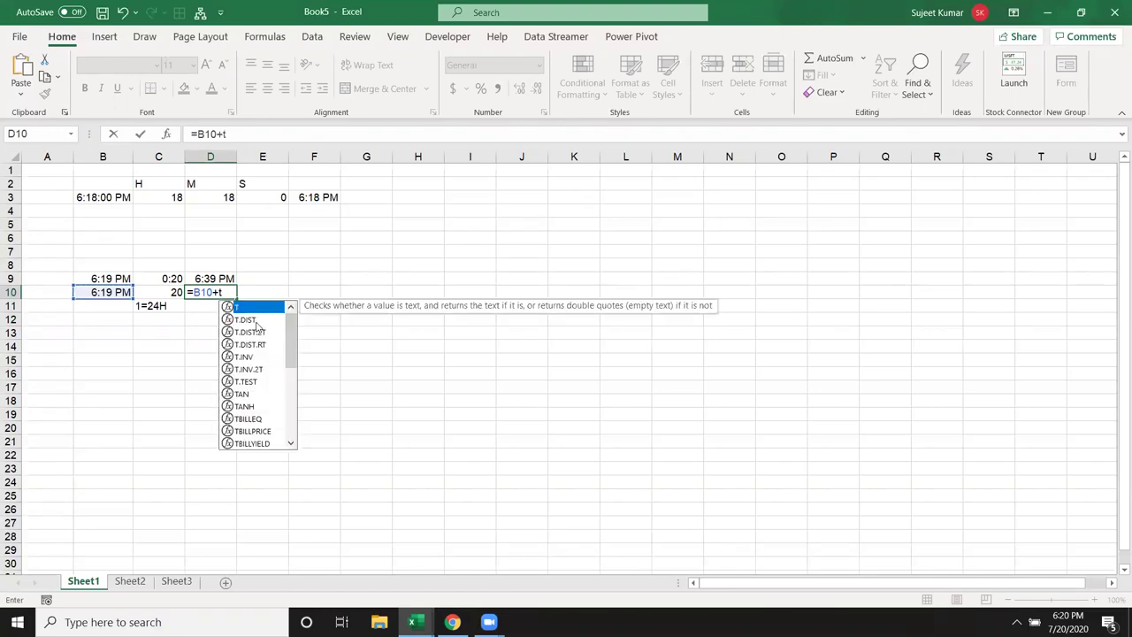
type("im")
key("Tab")
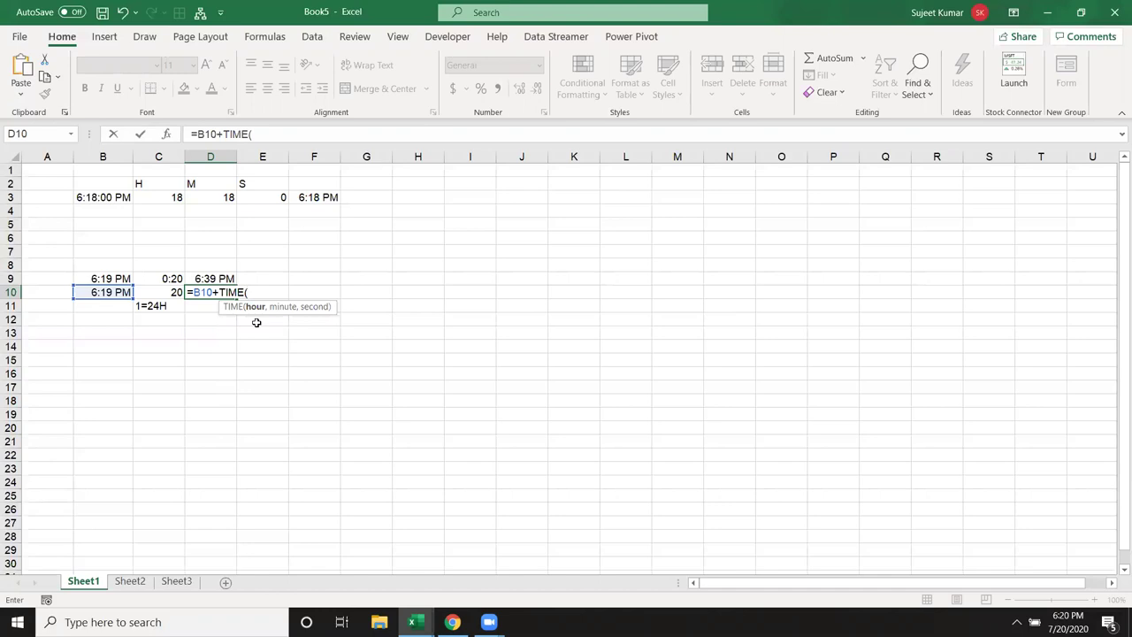
type("0,")
key("Left")
type(",0)")
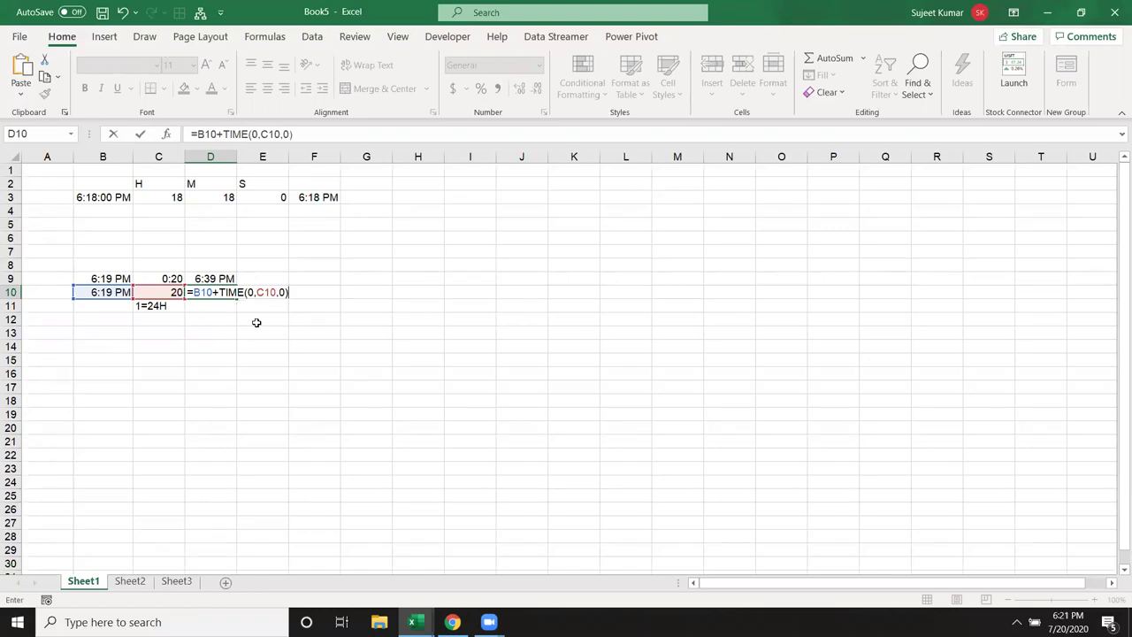
key("Return")
key("Up")
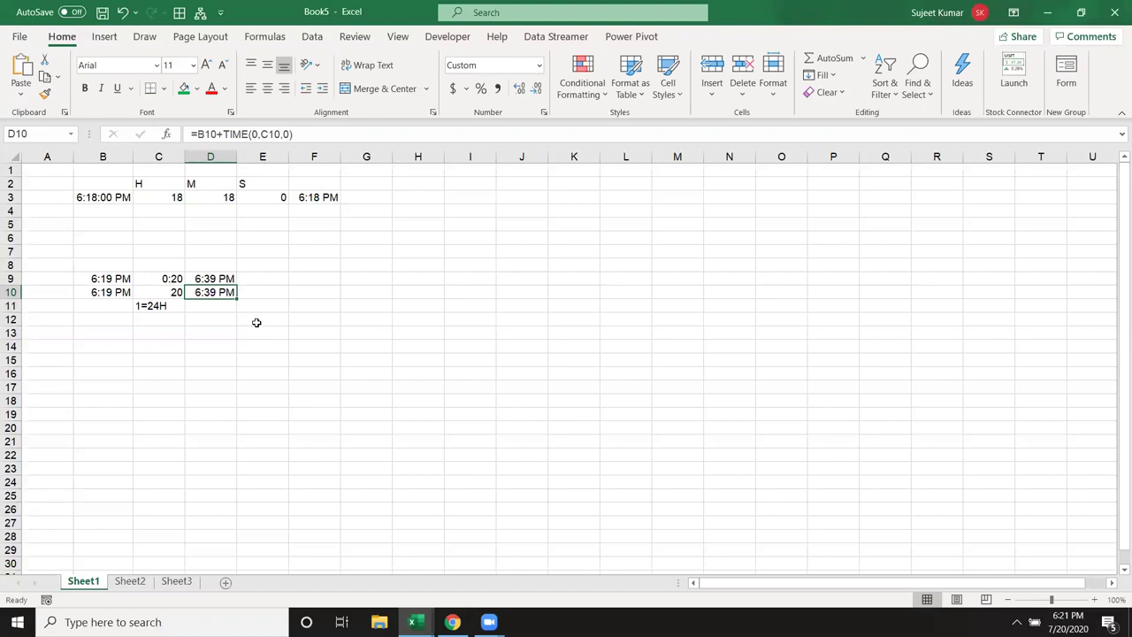
Enter 10:30 in B13, 18:00 in C13, and =C13-B13 in D13
key("Down")
key("Down")
key("Left")
key("Left")
key("Down")
type("10")
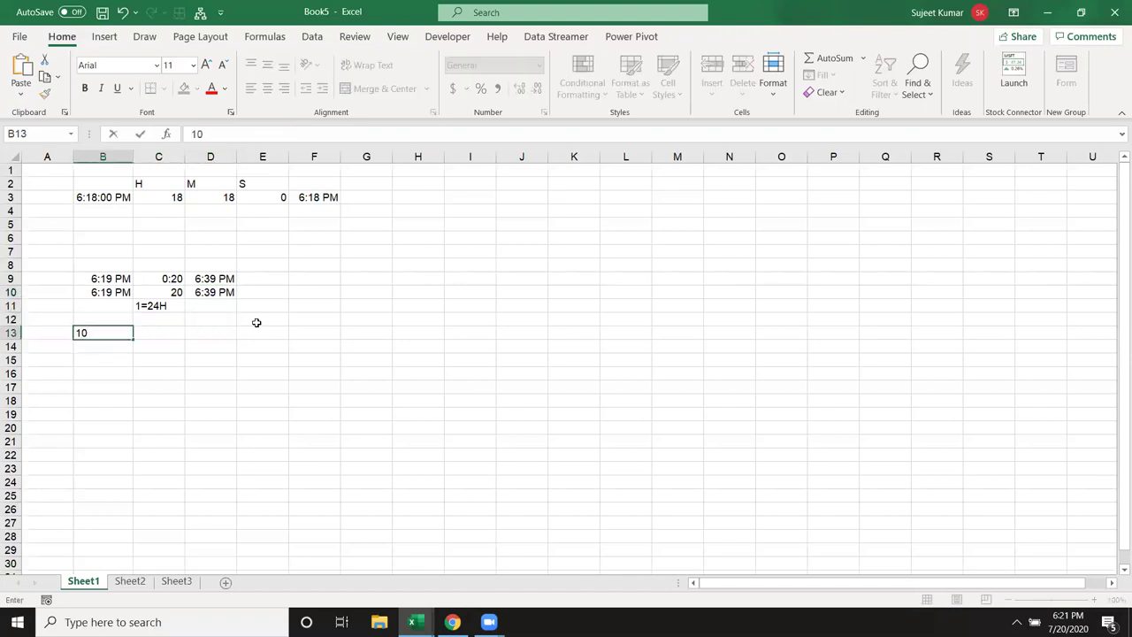
type(":30")
key("Tab")
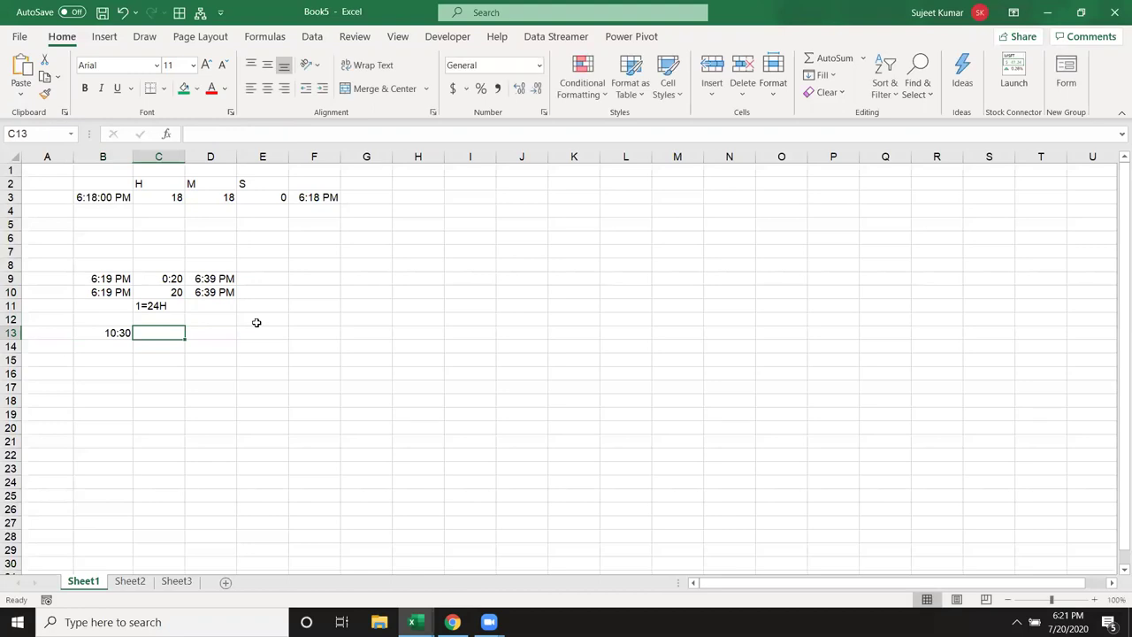
type("18:00")
key("Tab")
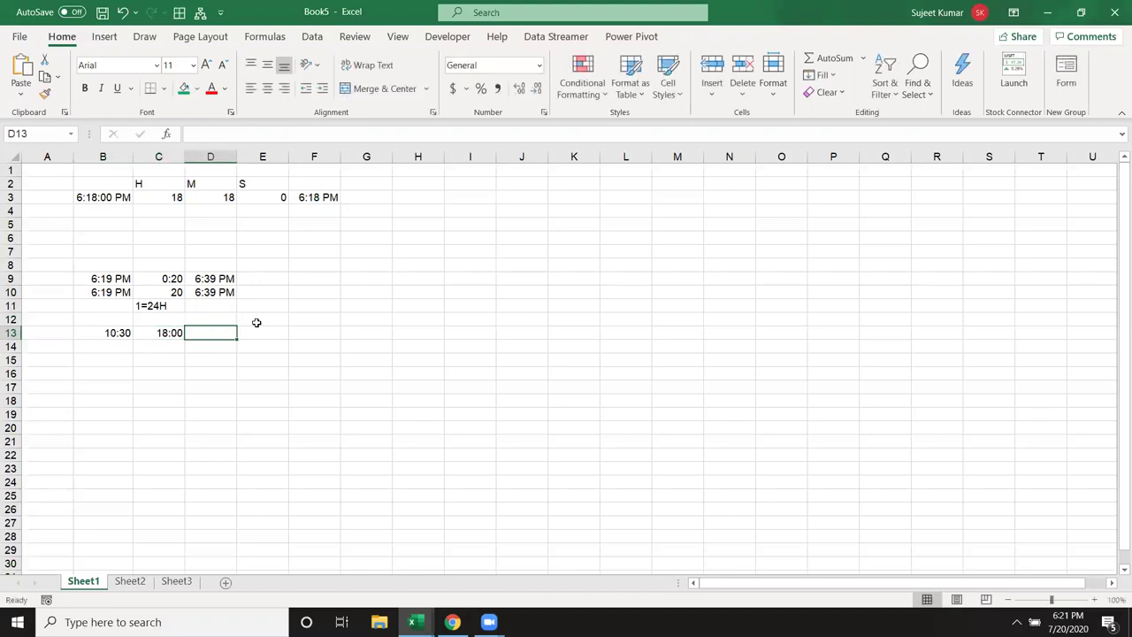
type("=")
key("Left")
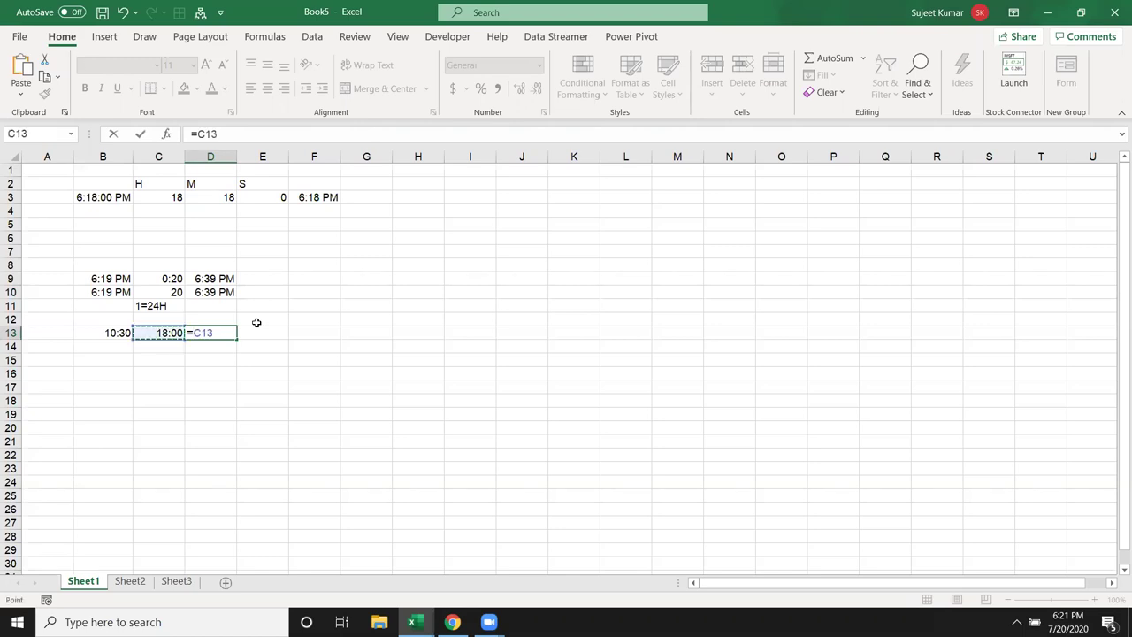
type("-")
key("Left")
key("Left")
key("Return")
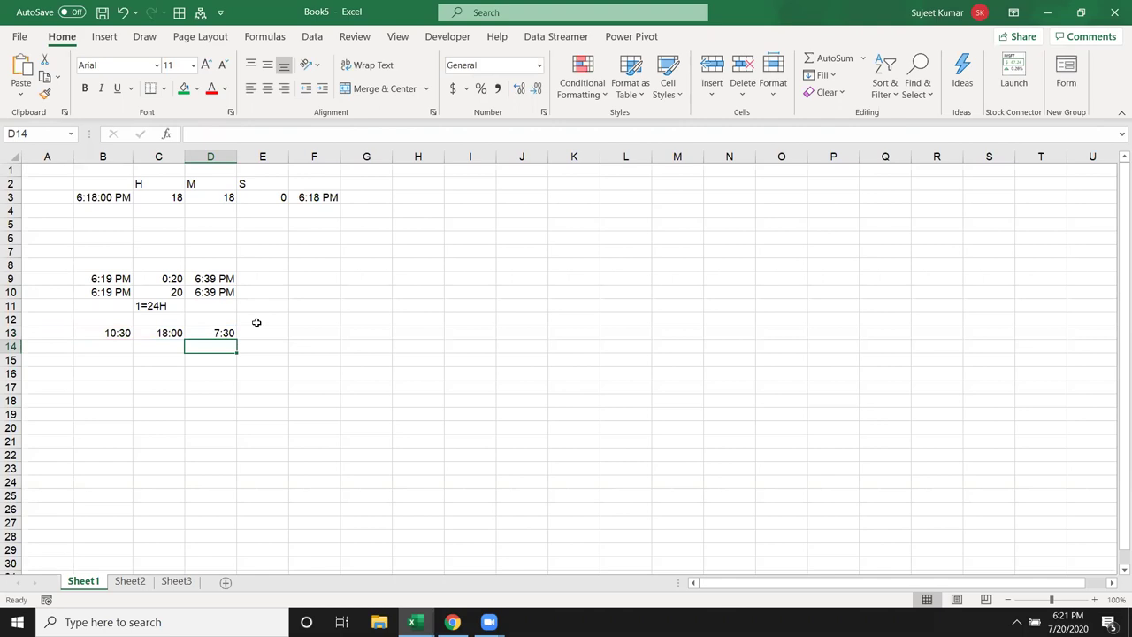
key("Down")
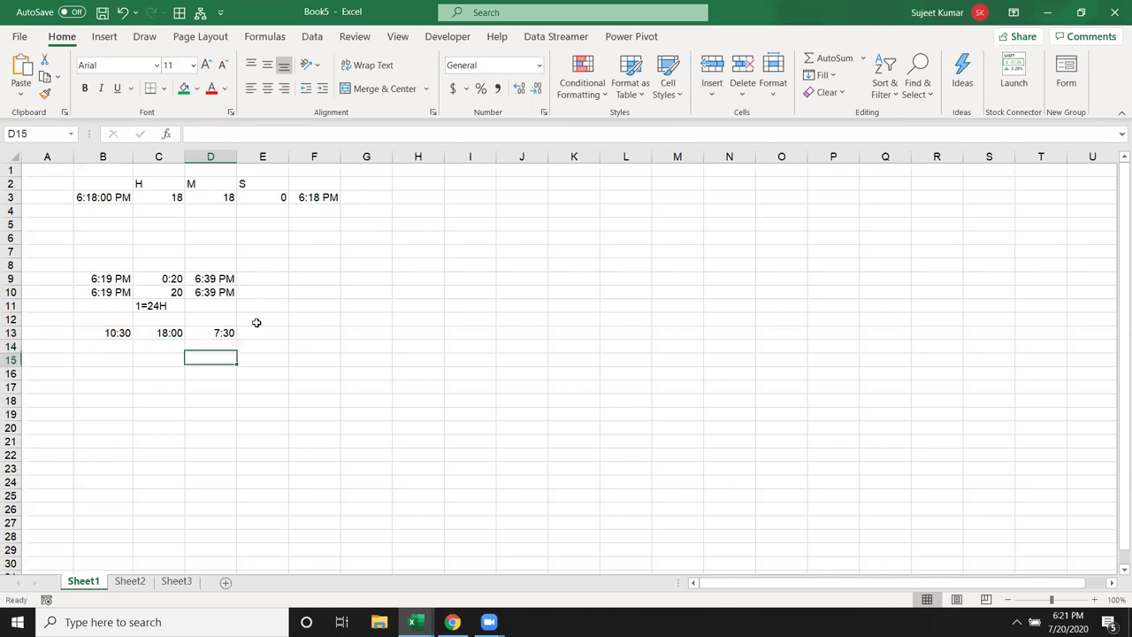
key("Down")
key("Left")
key("Left")
type("14:00")
key("Tab")
type("3:00")
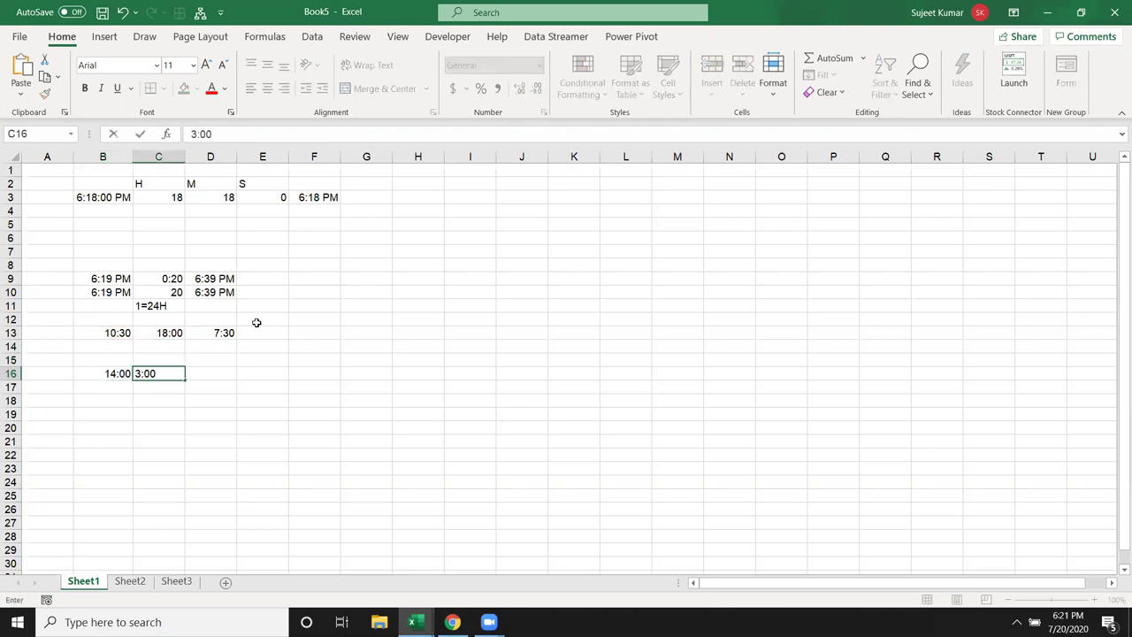
key("Return")
key("Up")
key("Down")
key("Down")
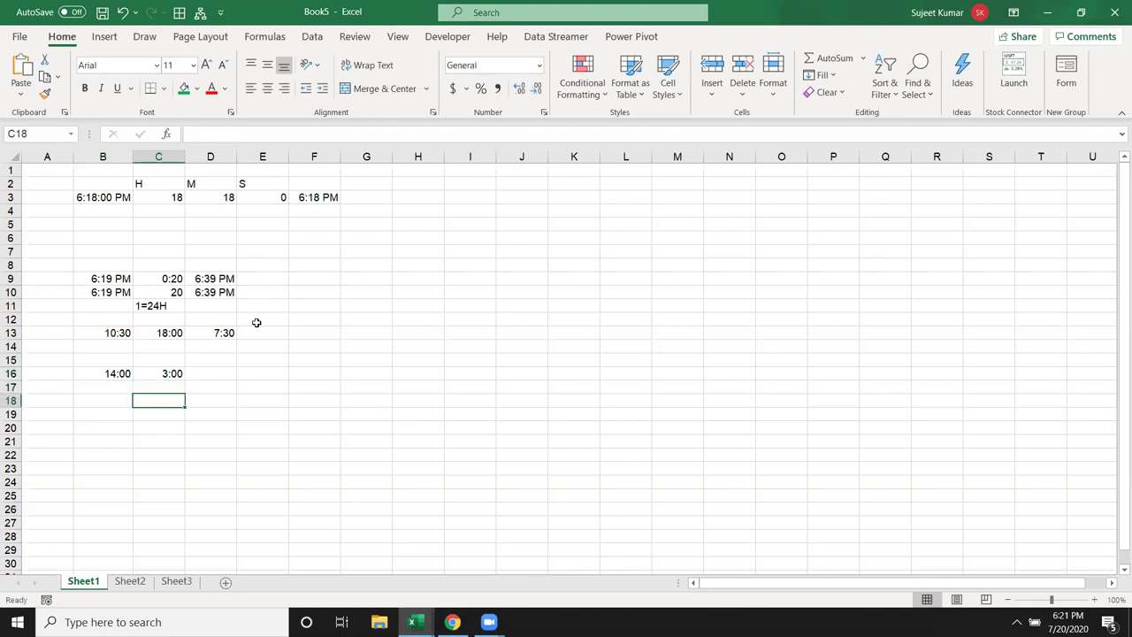
key("Up")
key("Up")
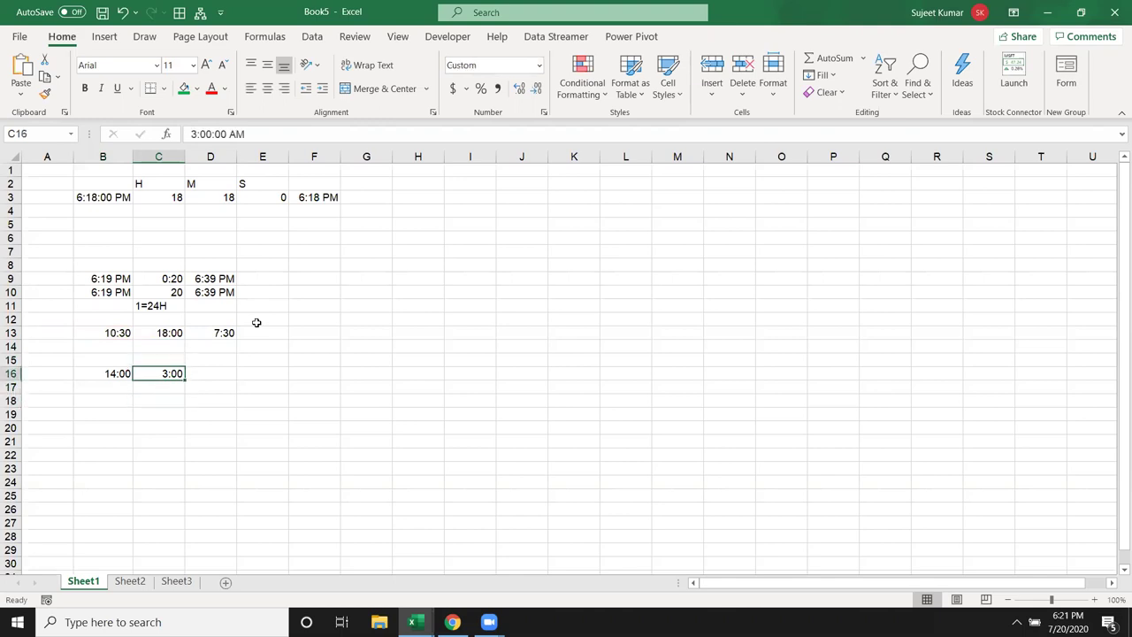
key("Left")
key("shift+Right")
key("Delete")
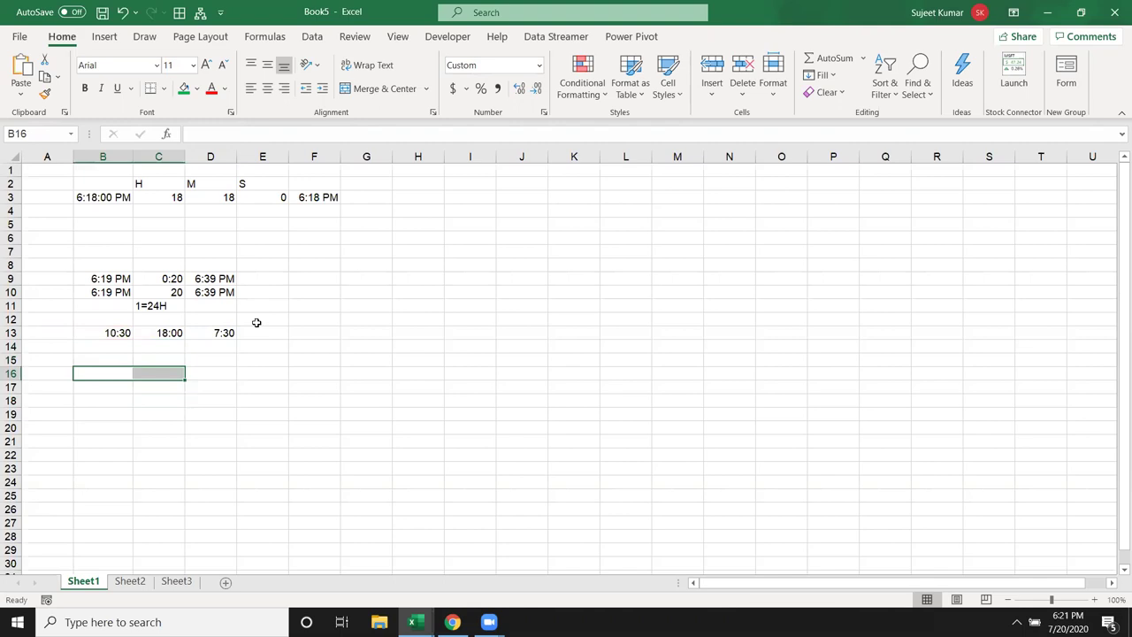
Enter 7/20 14:00 in B16 and 7/21 3:30 in C16
key("Left")
key("Right")
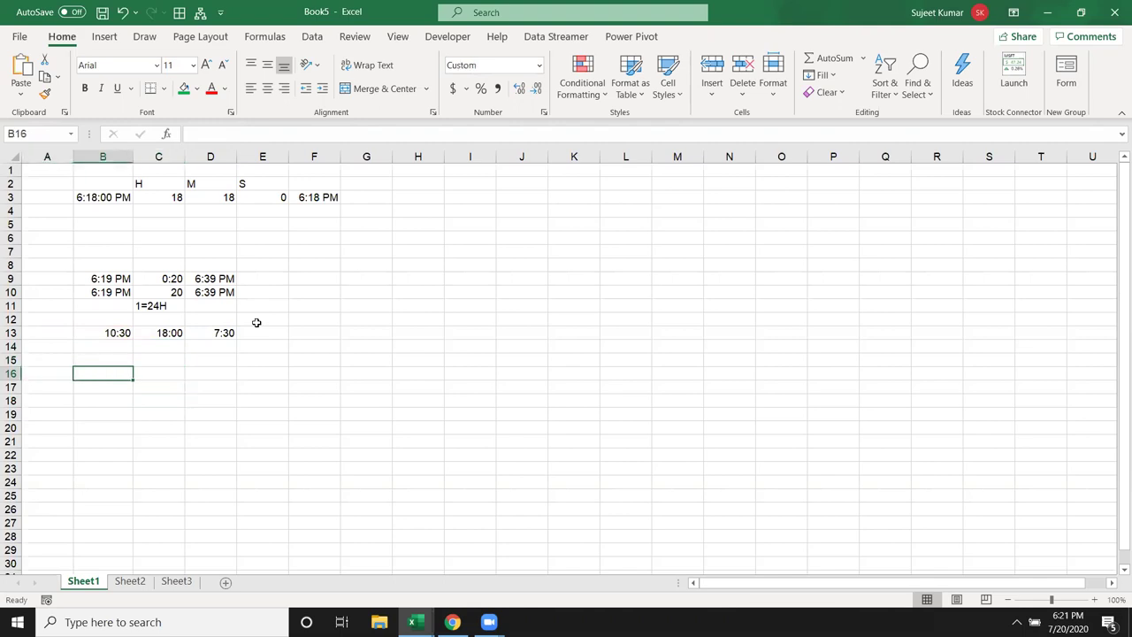
type("7/20")
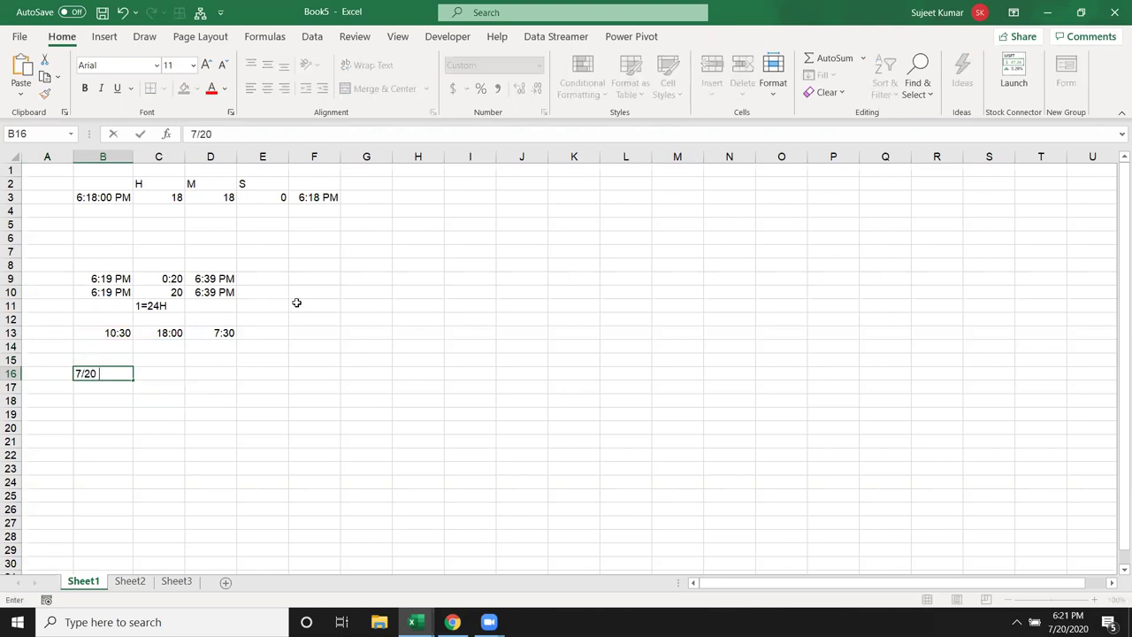
type(" 1")
key("BackSpace")
key("BackSpace")
type("14:00")
key("Tab")
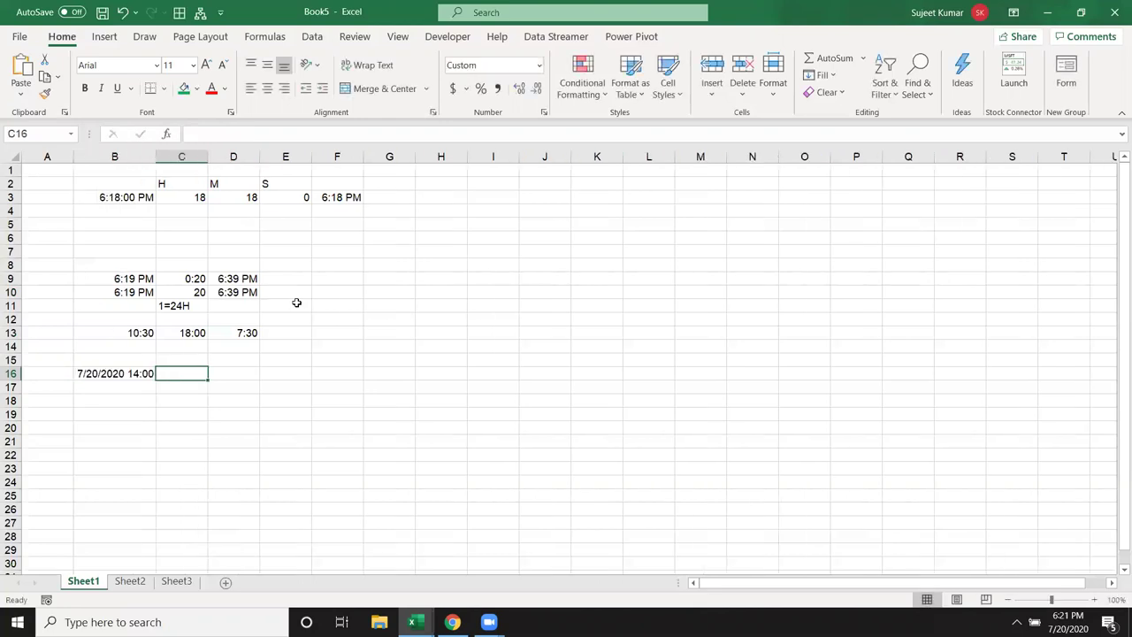
type("7/21")
type(" 3:30")
key("Return")
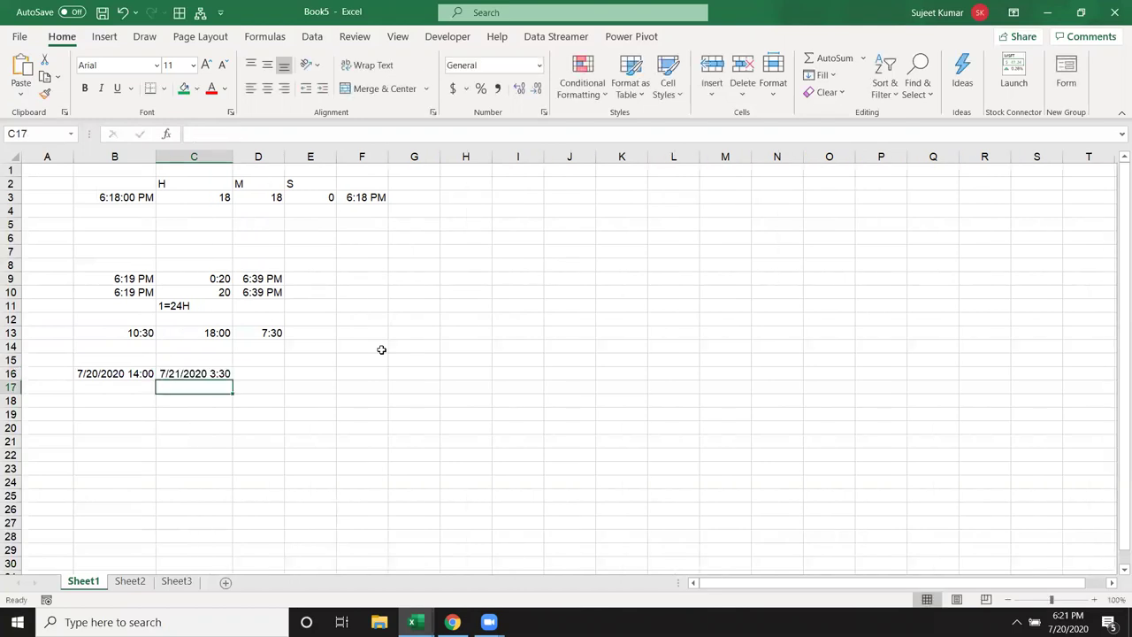
Enter =C16-B16 in D16, then copy D13's time format with Format Painter
key("Up")
key("Right")
type("=")
key("Left")
type("-")
key("Left")
key("Left")
key("Return")
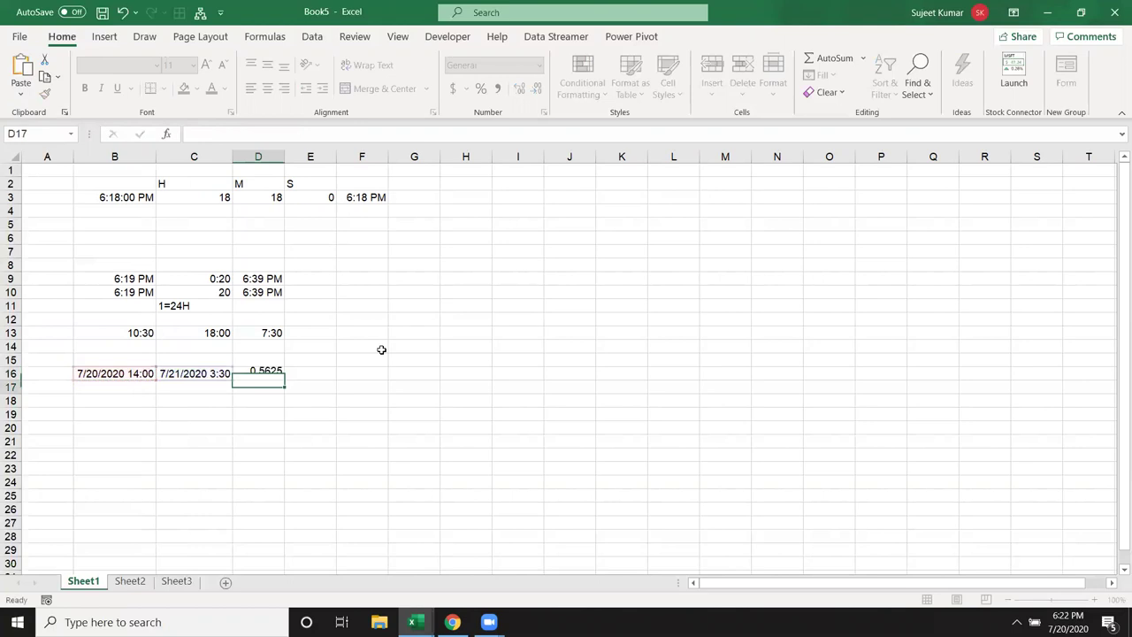
key("Up")
left_click(272, 333)
left_click(46, 97)
Give D16 the time format so it reads 13:30 like D13, then go to Sheet2
left_click(265, 373)
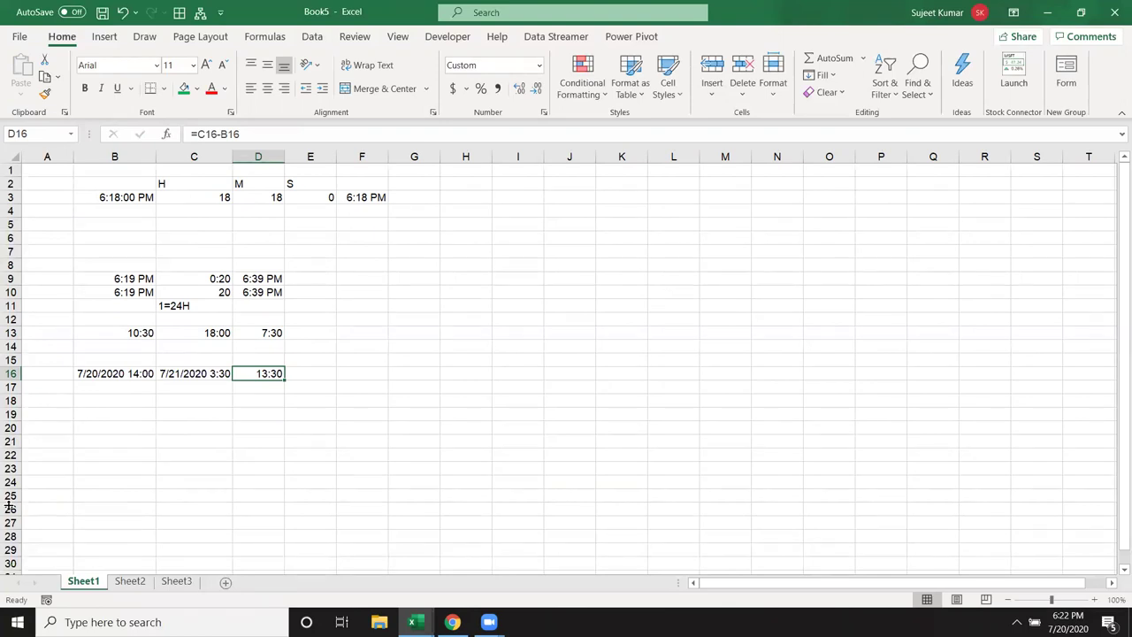
left_click(275, 333)
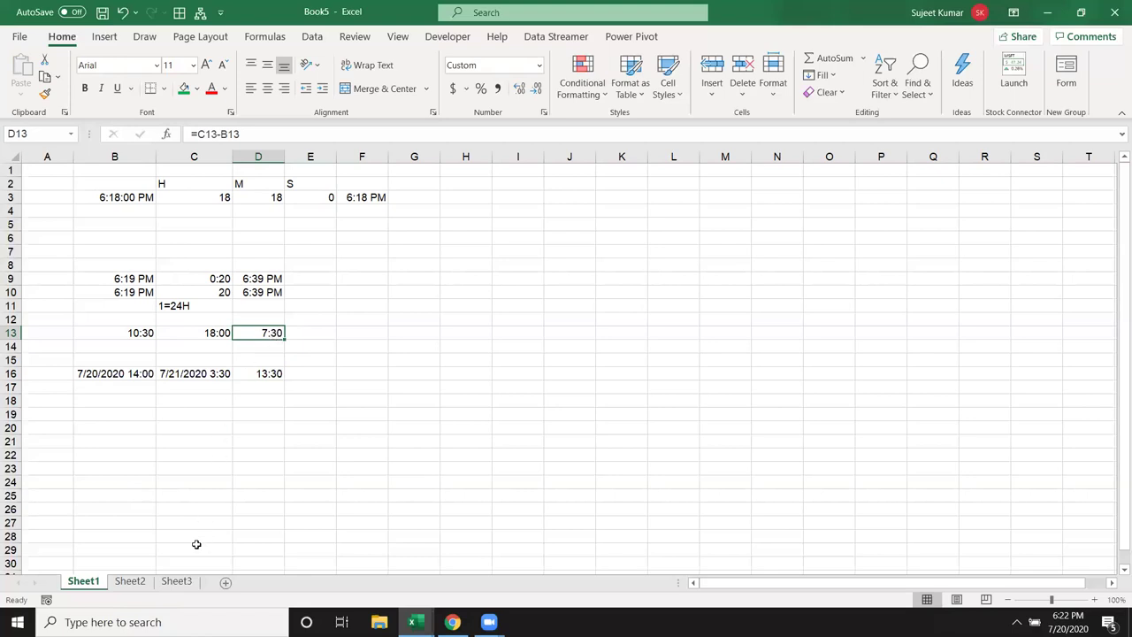
left_click(126, 585)
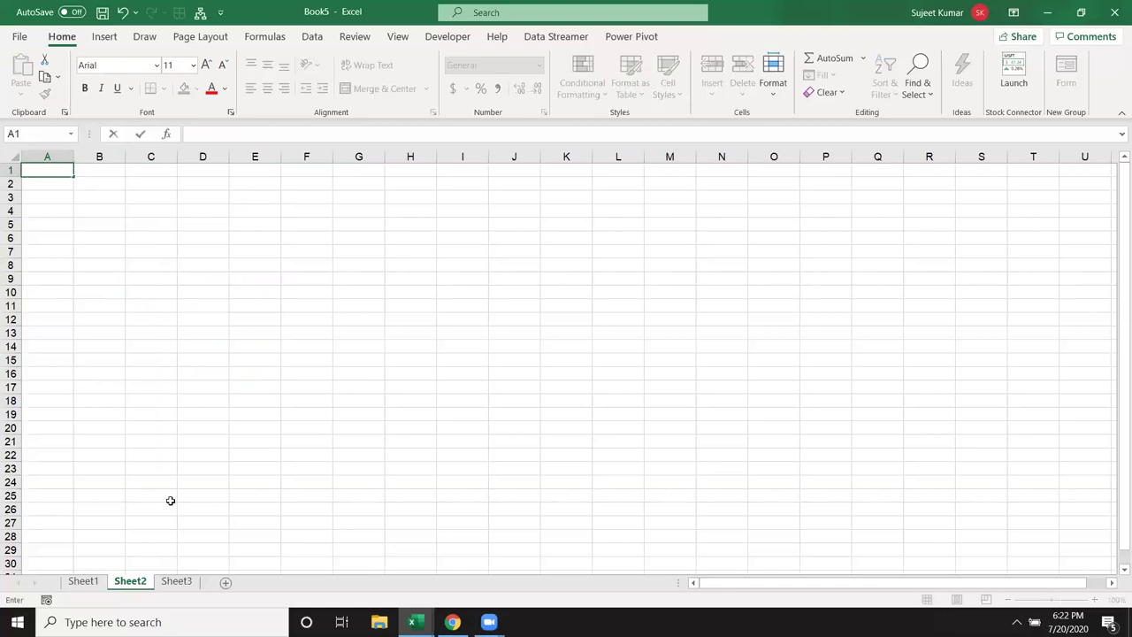
Type the headings R Time in A1 and IN Time in B1
type("Re")
key("BackSpace")
type("Time")
key("Tab")
type("IN")
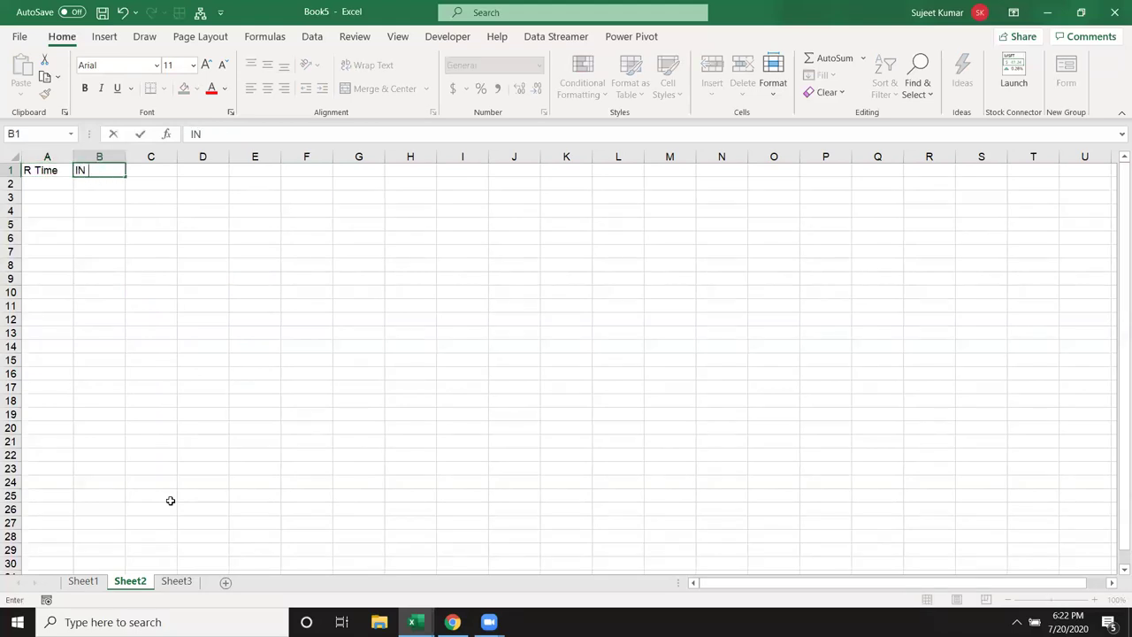
type(" Time")
key("Return")
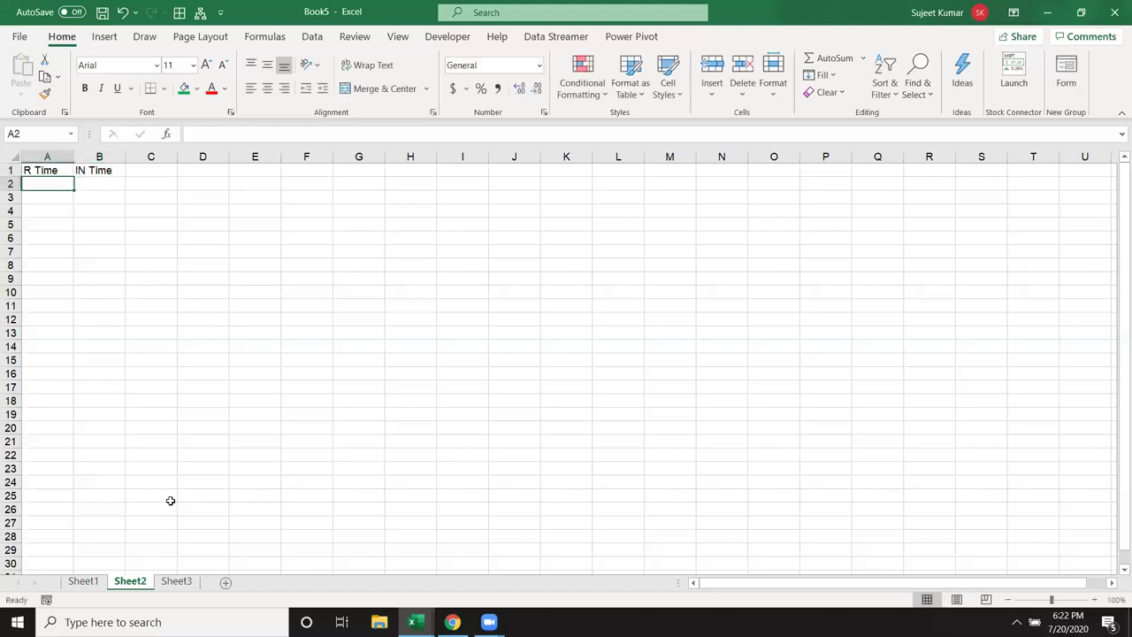
Enter 10:00 in A2 and 10:20 in B2
type("10:")
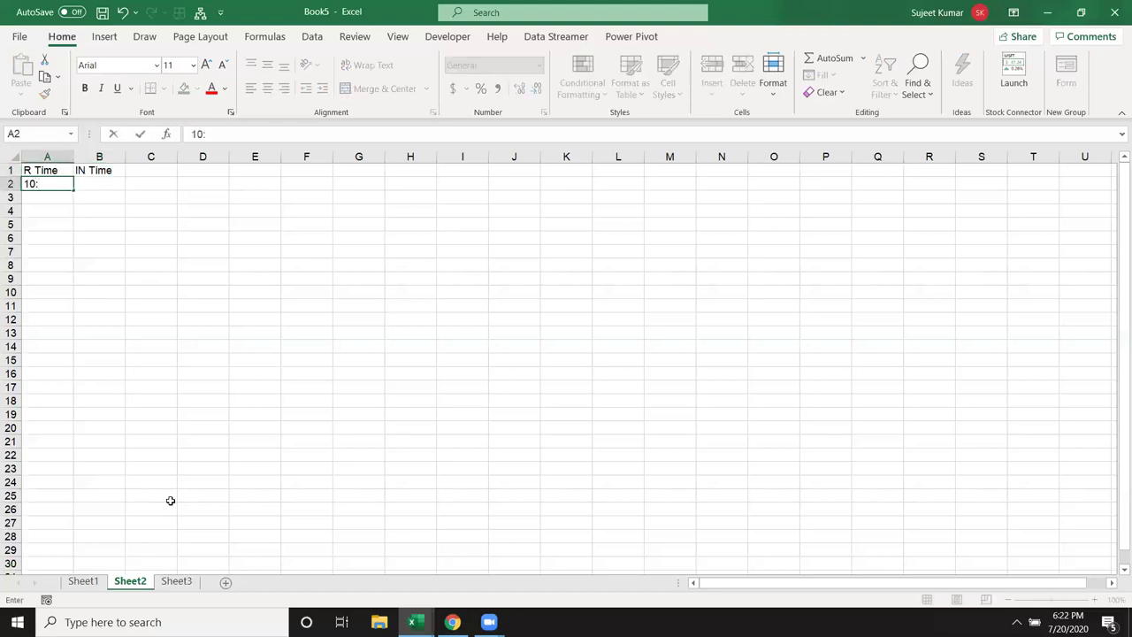
type("00")
key("Return")
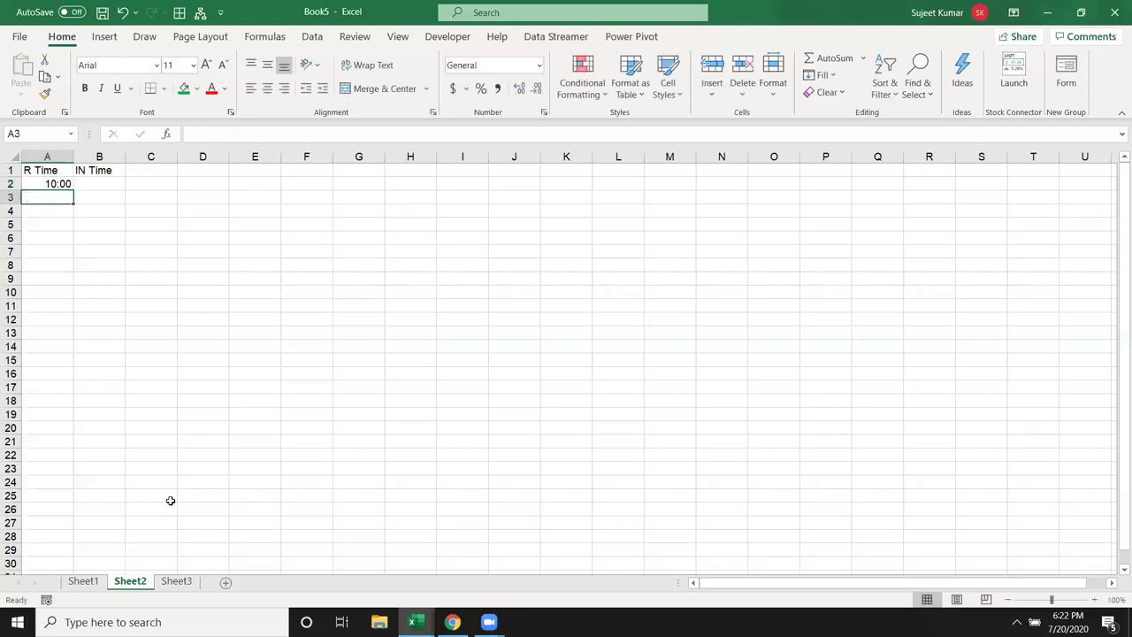
key("Up")
key("Right")
type("1:")
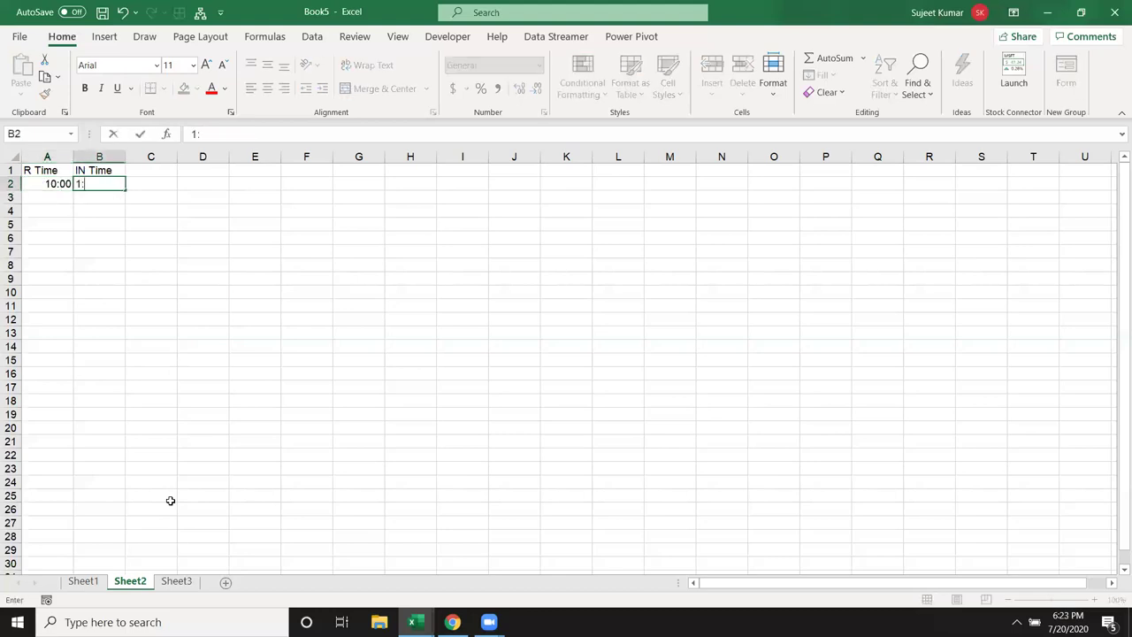
type("2")
key("BackSpace")
key("BackSpace")
type(":")
key("BackSpace")
type("0:20")
key("Return")
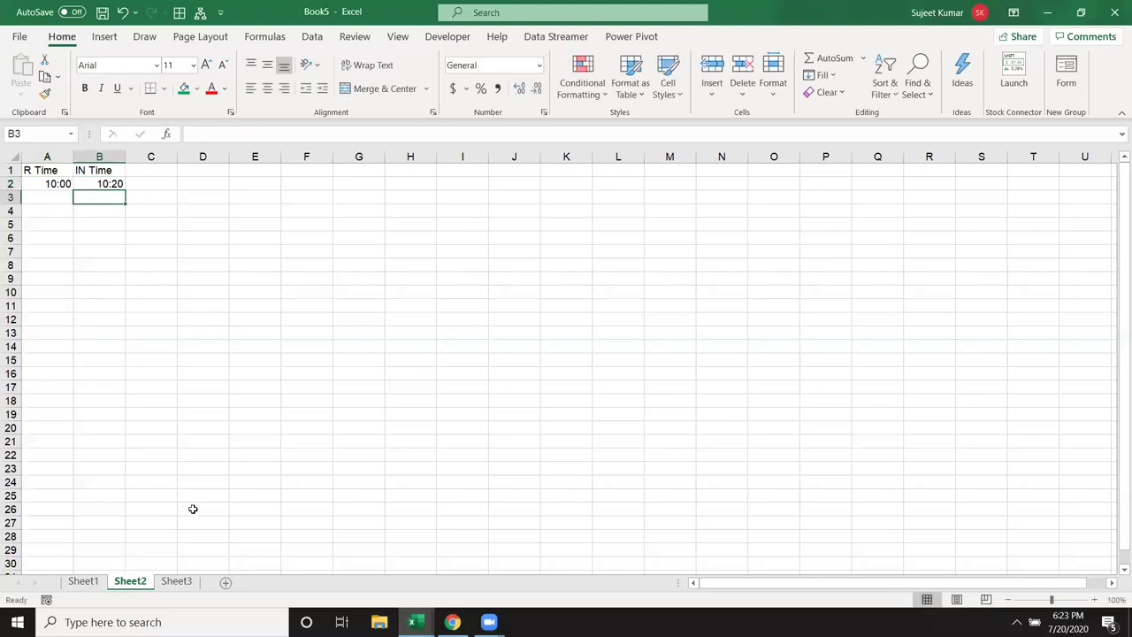
Enter 15:00 in A3 and 15:45 in B3
key("Up")
key("Down")
key("Left")
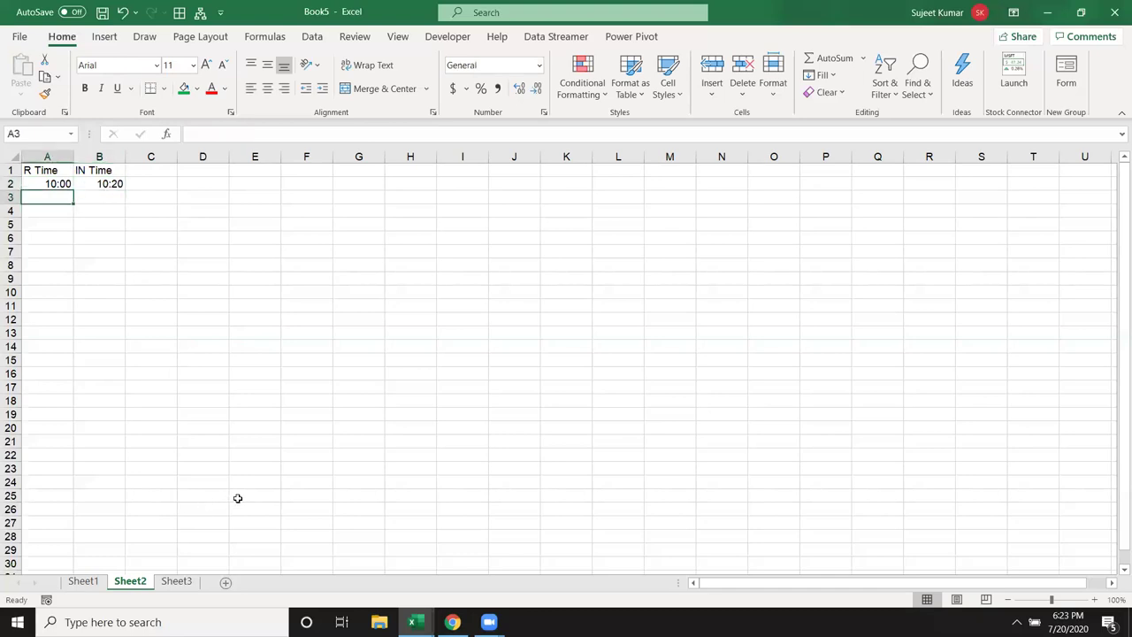
type("1")
type("5:00")
key("Tab")
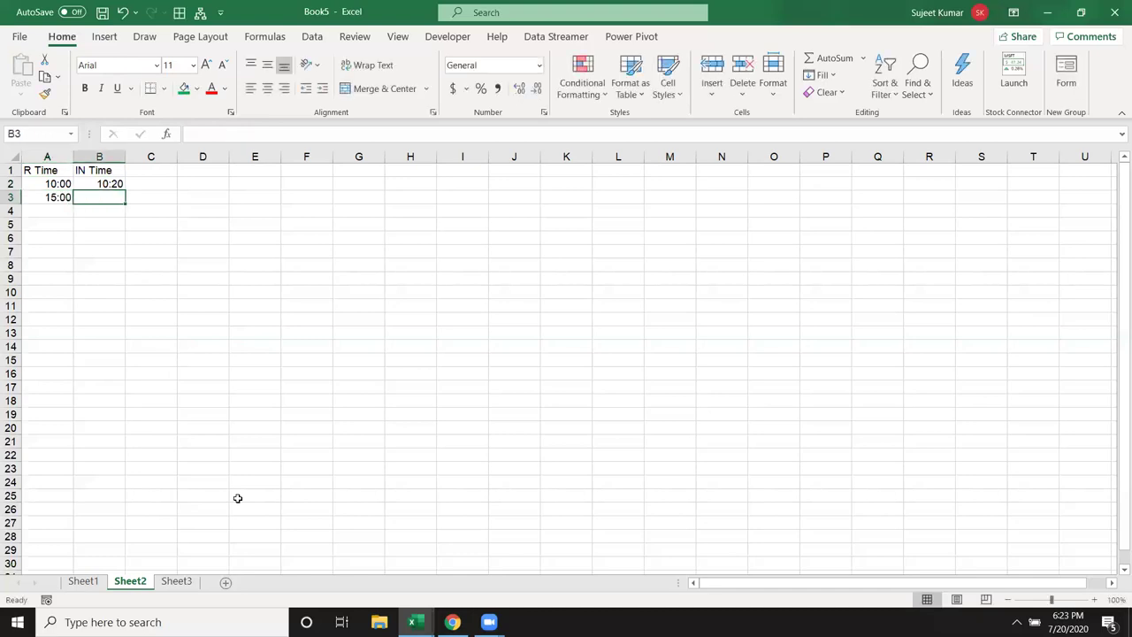
type("15:45")
key("Return")
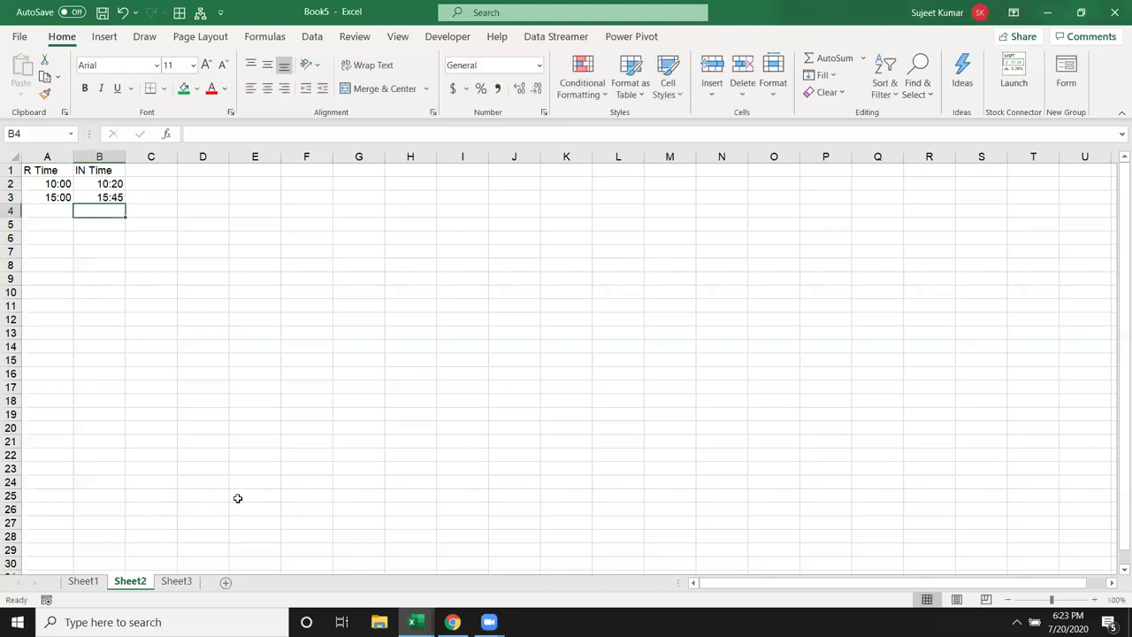
Add the heading St in C1
key("Up")
key("Up")
key("Up")
key("Right")
type("St")
key("Return")
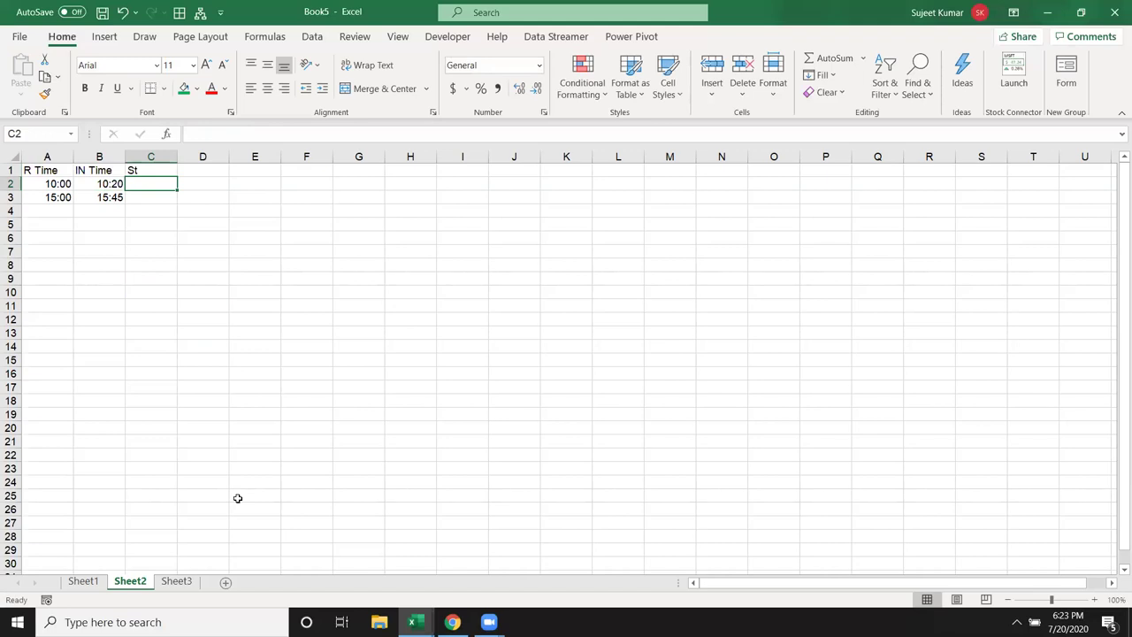
Type the note 30mt in D2
key("Right")
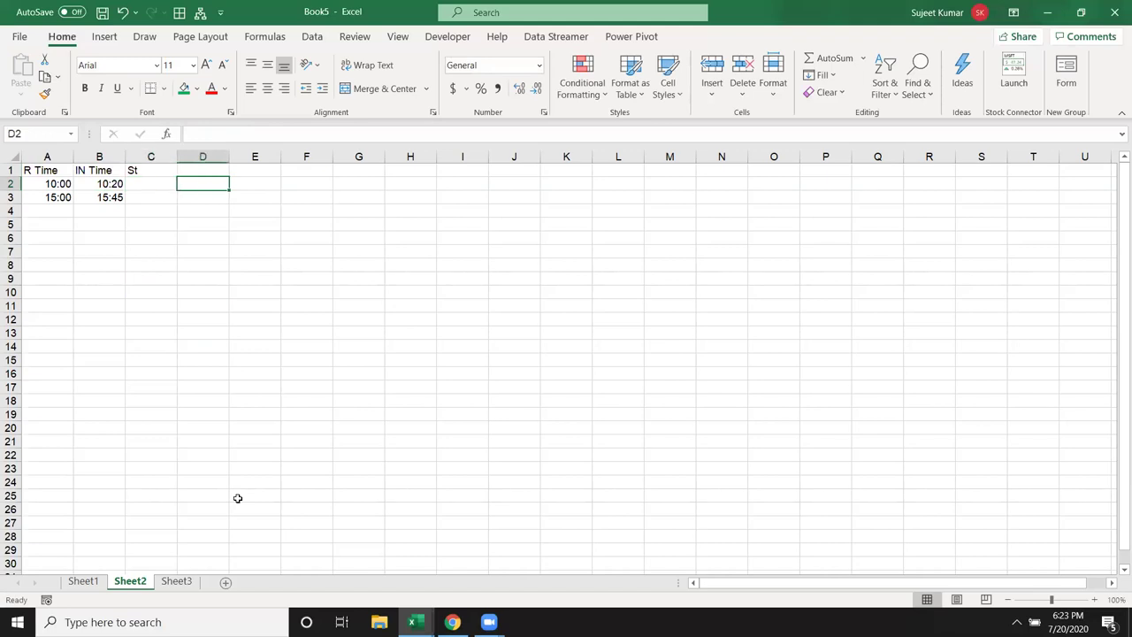
type("30")
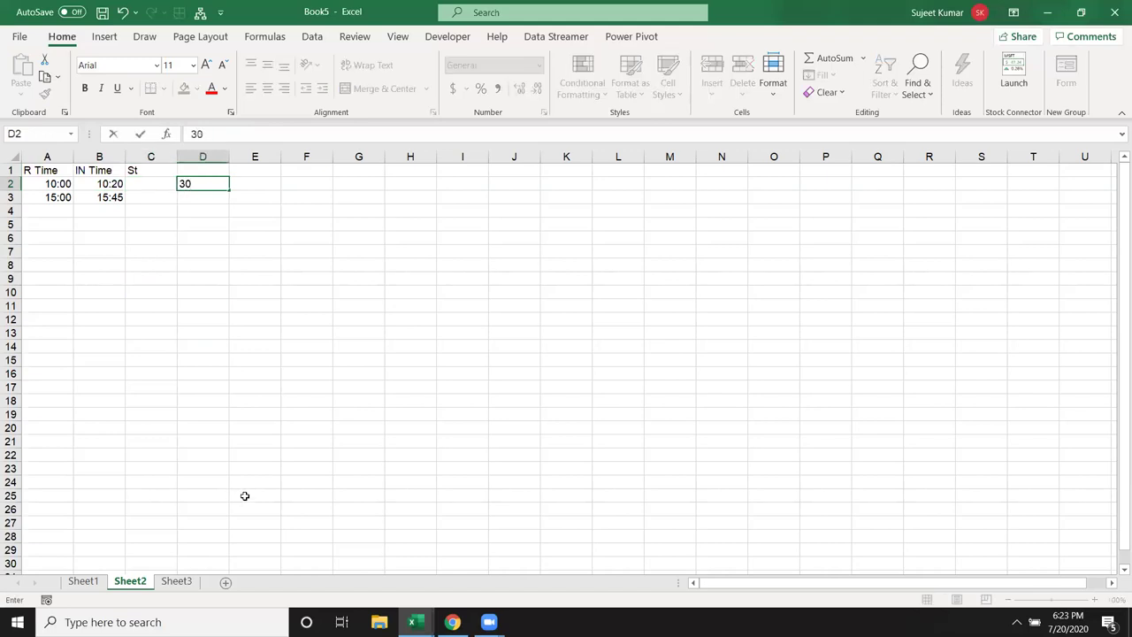
type("mt")
key("Return")
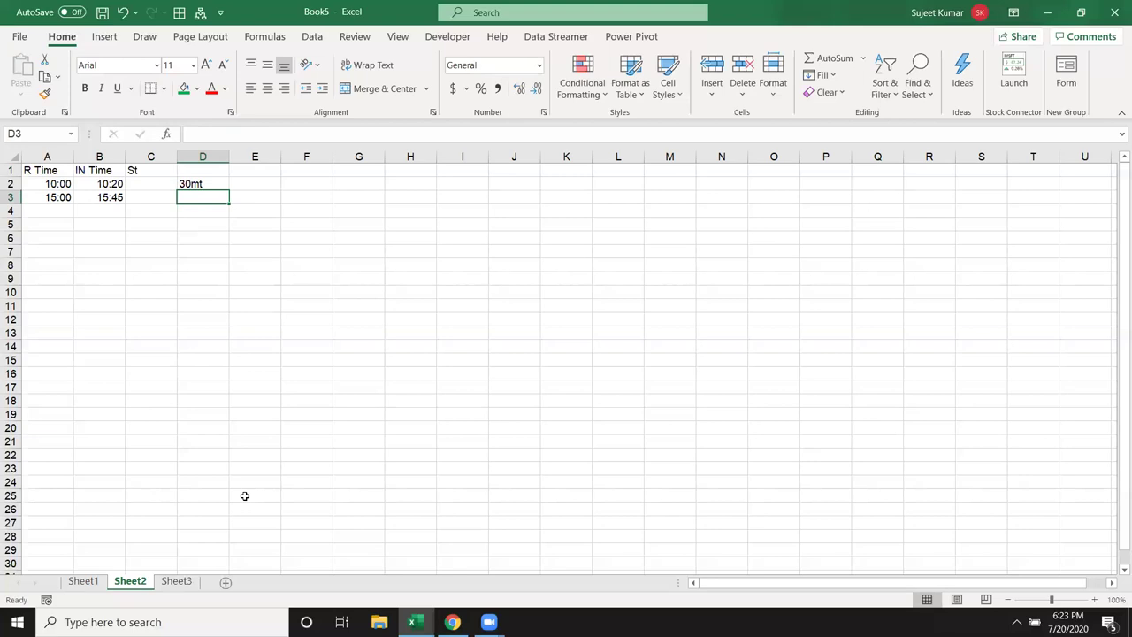
key("Up")
key("Left")
key("Left")
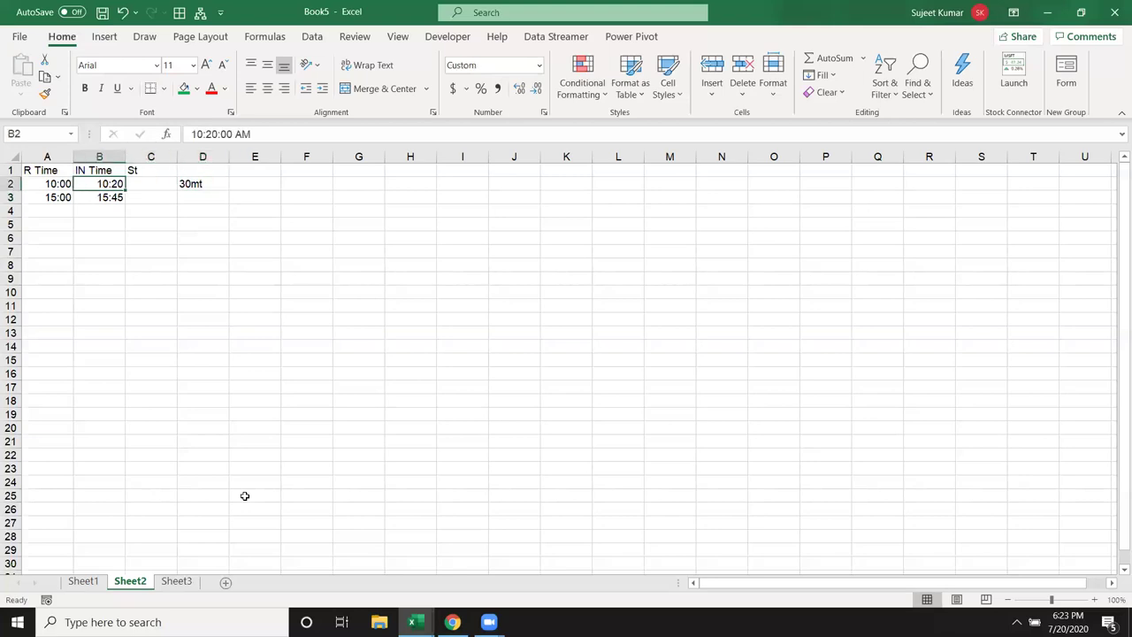
key("Left")
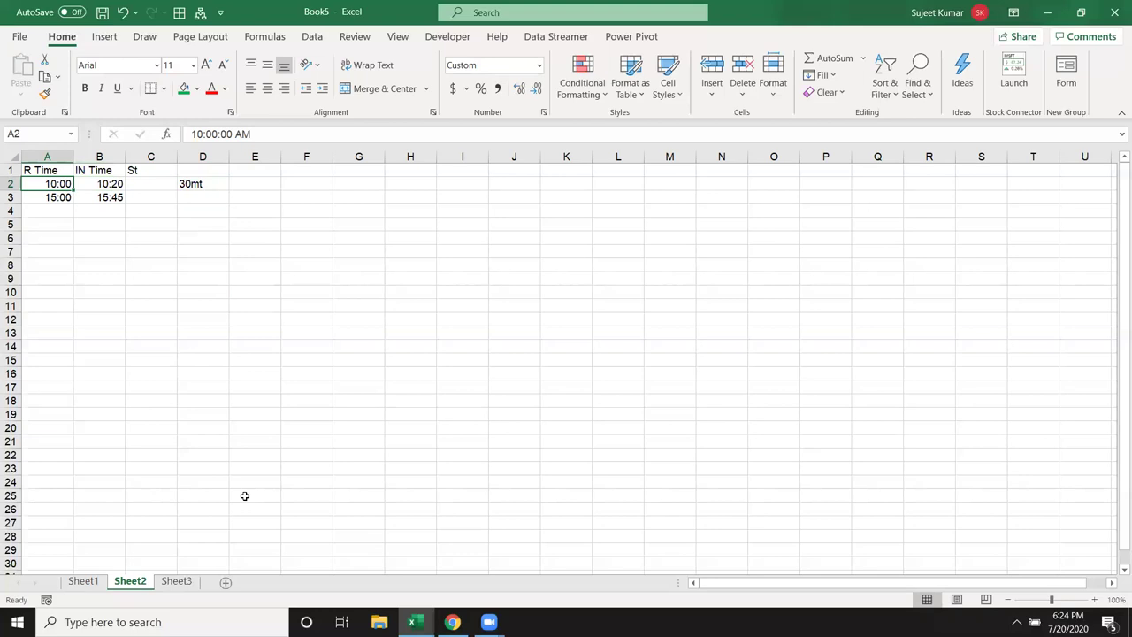
Enter =B2-A2 in C2 so it shows the 0:20 difference
key("Down")
key("Down")
key("Up")
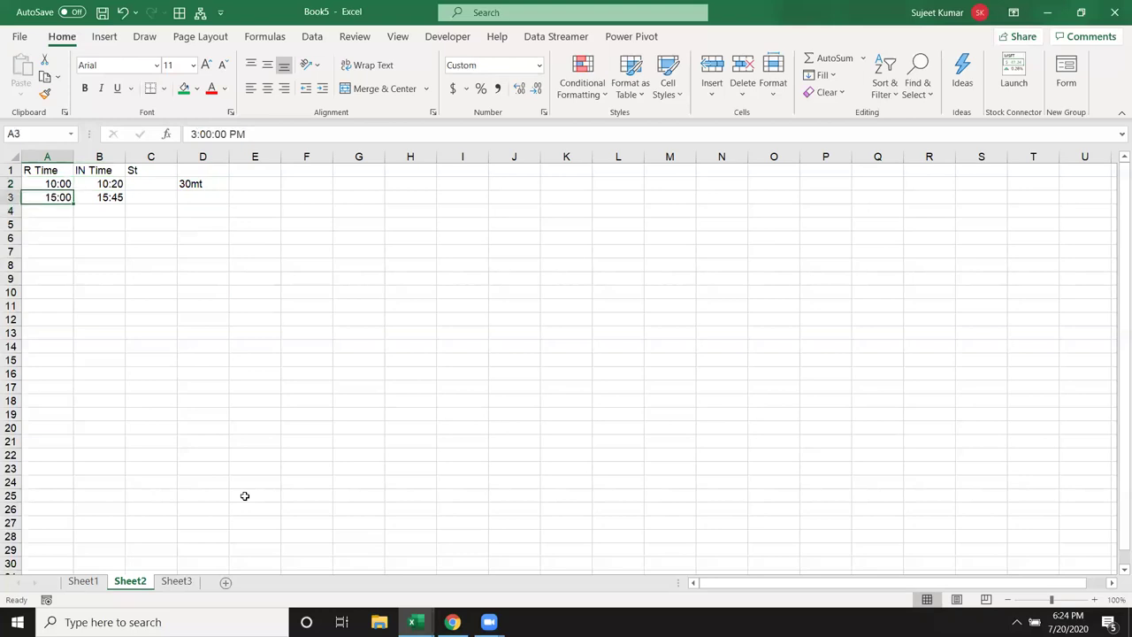
key("Up")
key("Up")
key("Right")
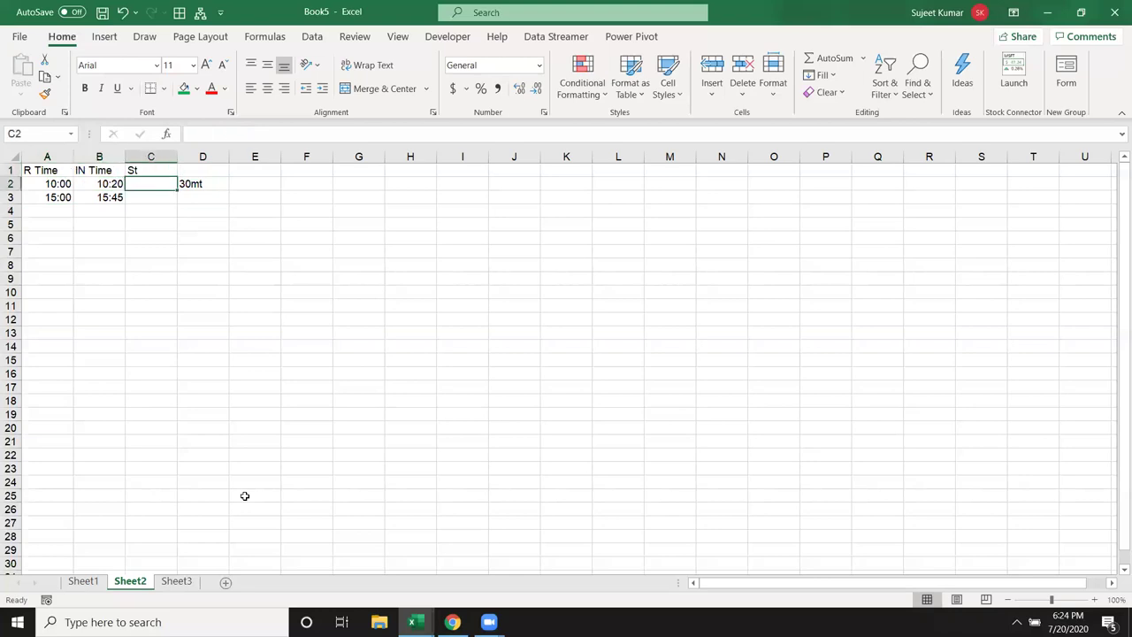
type("=B2-")
key("Left")
key("Left")
key("Return")
key("Up")
Try =MINUTE(C2) in C3, which returns 20
left_click(169, 197)
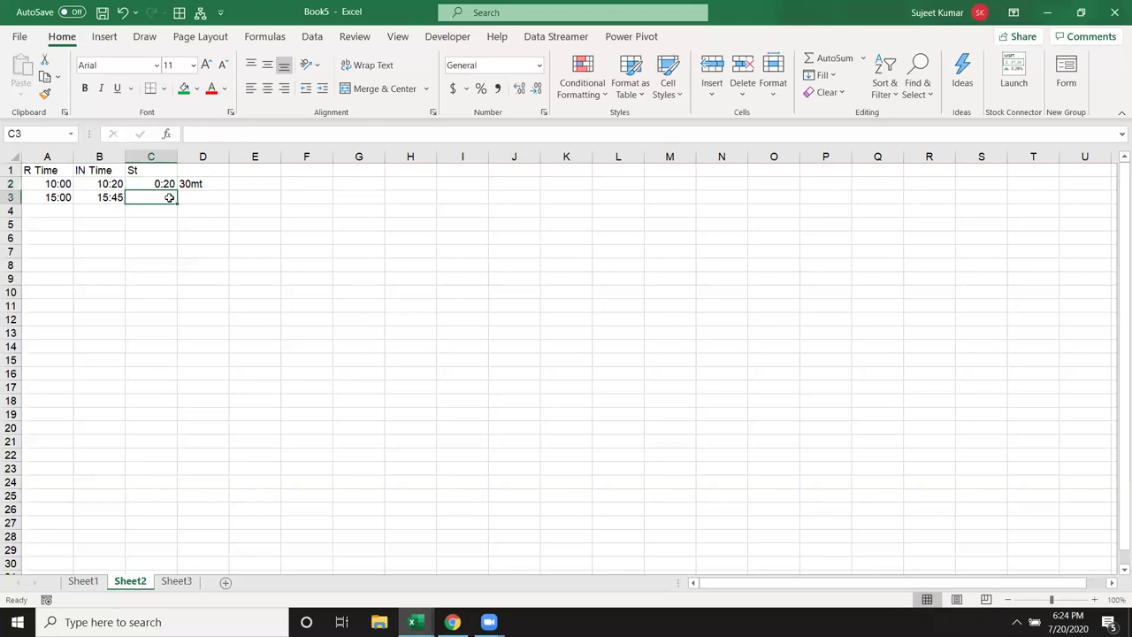
type("=")
key("Up")
key("BackSpace")
key("BackSpace")
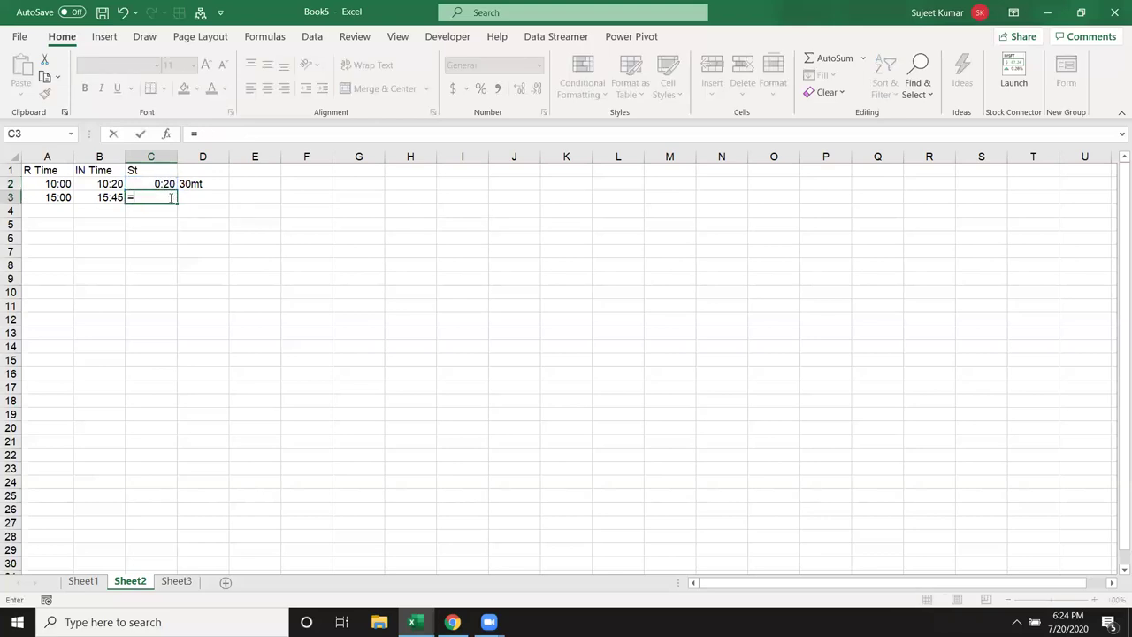
type("mi")
key("Down")
key("Down")
key("Down")
key("Down")
key("Tab")
key("Up")
key("Return")
key("Up")
Change B2's IN Time to 11:20 and clear the trial MINUTE formula from C3
left_click(104, 182)
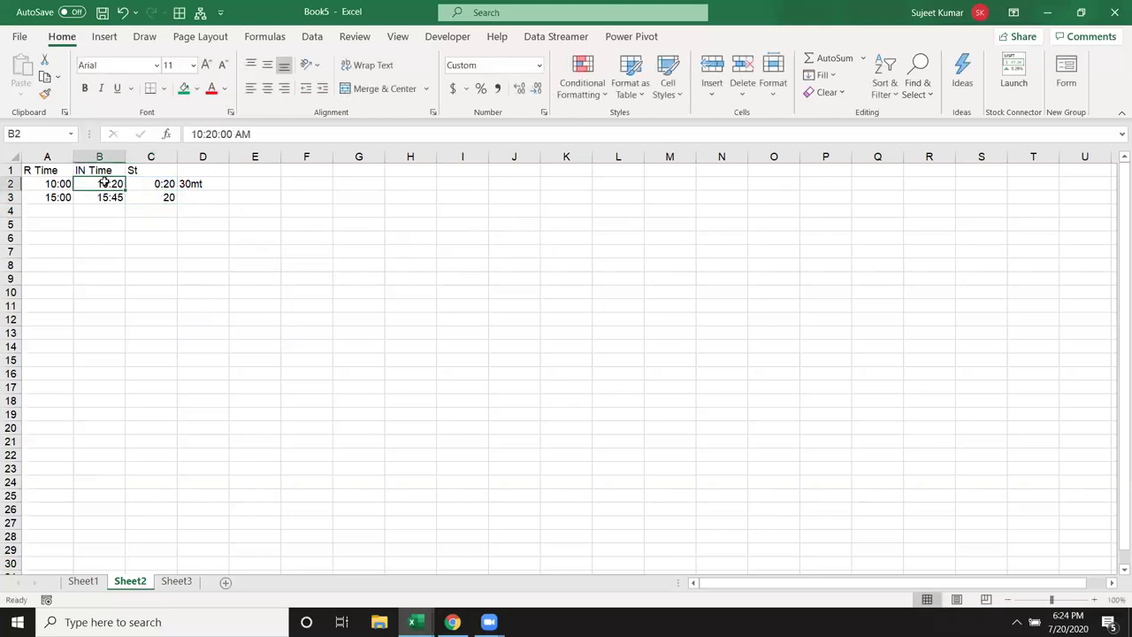
type("11:20")
key("Return")
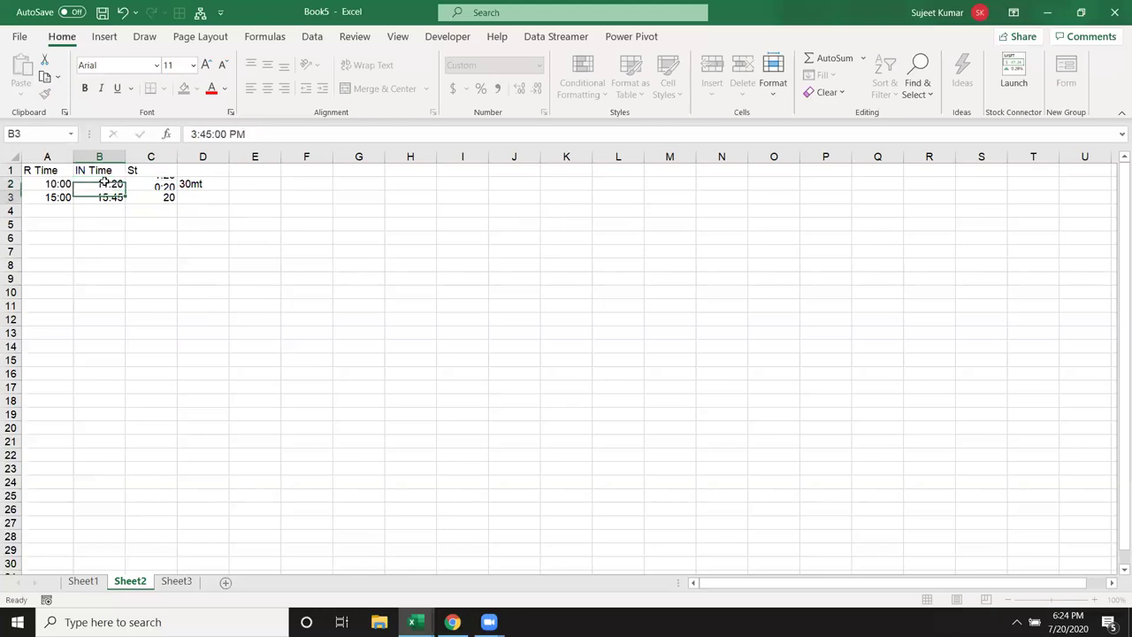
left_click(166, 197)
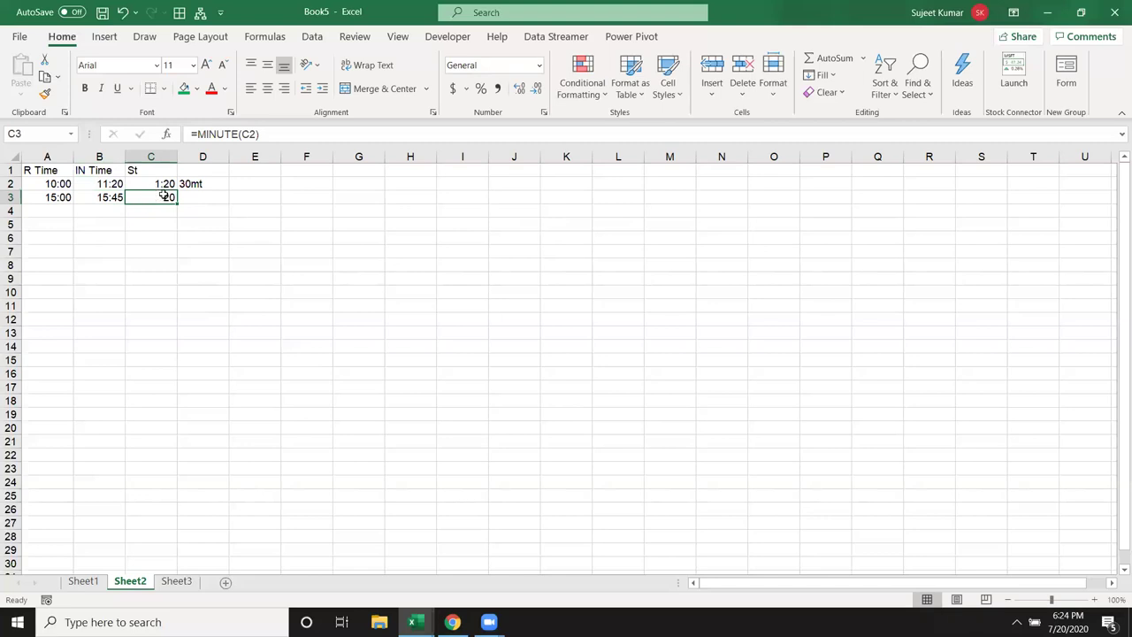
key("Delete")
Wrap C2's difference in TEXT(B2-A2,"m")
key("Up")
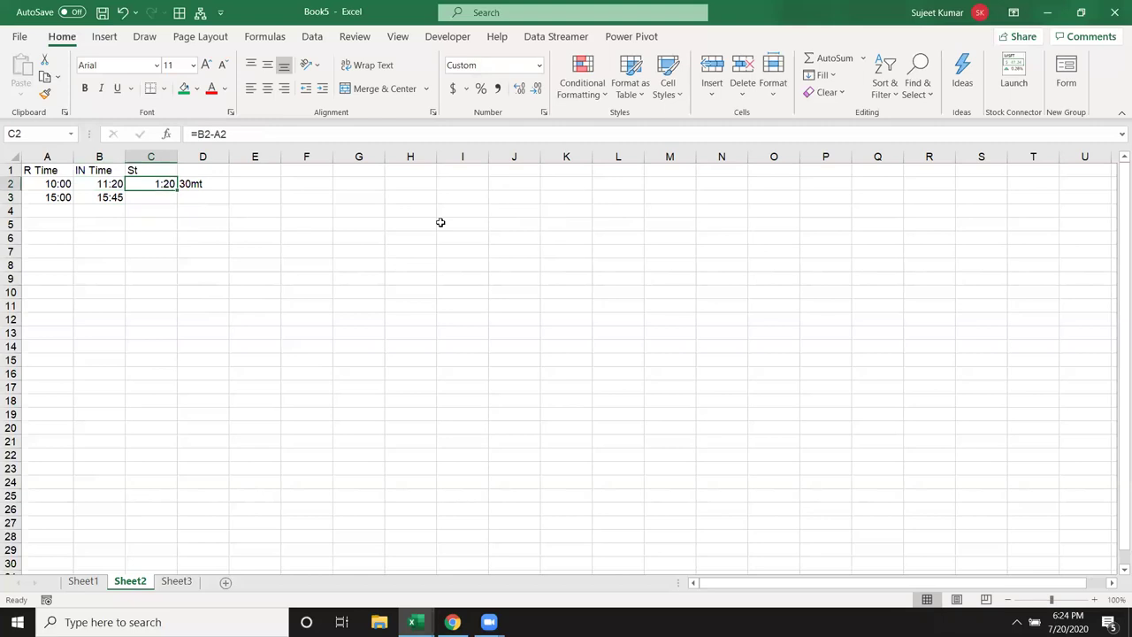
double_click(146, 183)
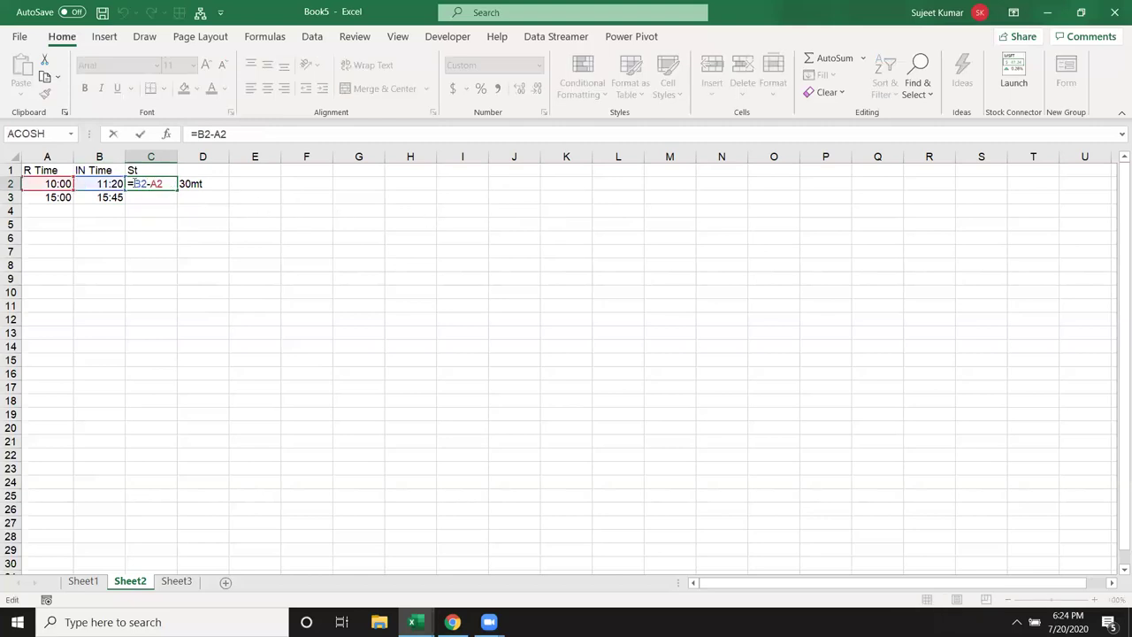
type("te")
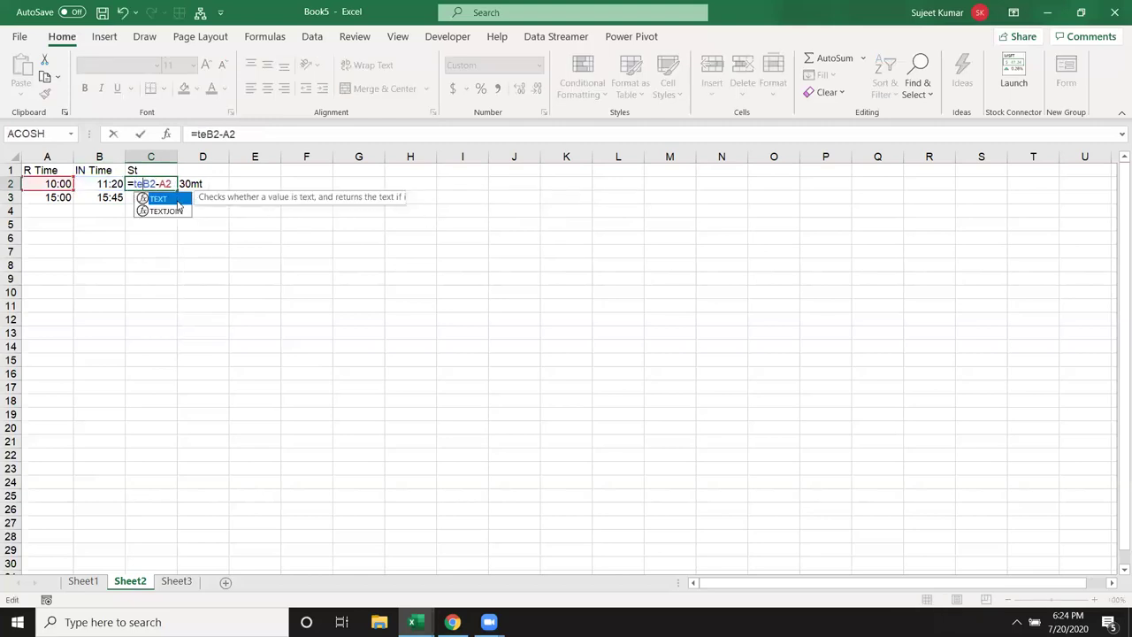
double_click(178, 203)
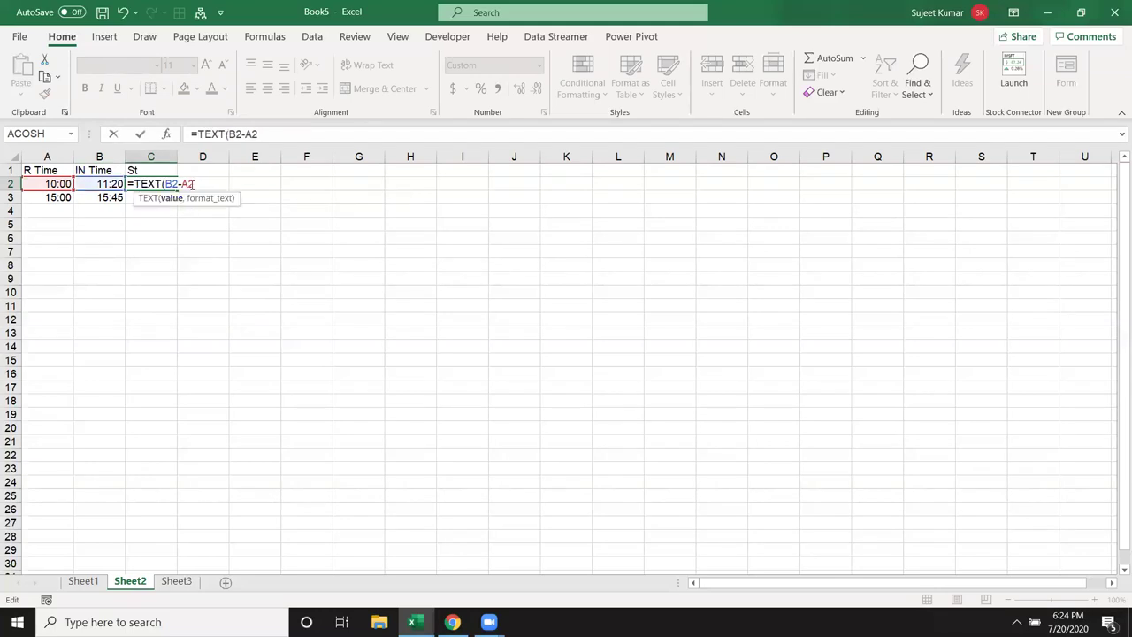
type(",\"m\"")
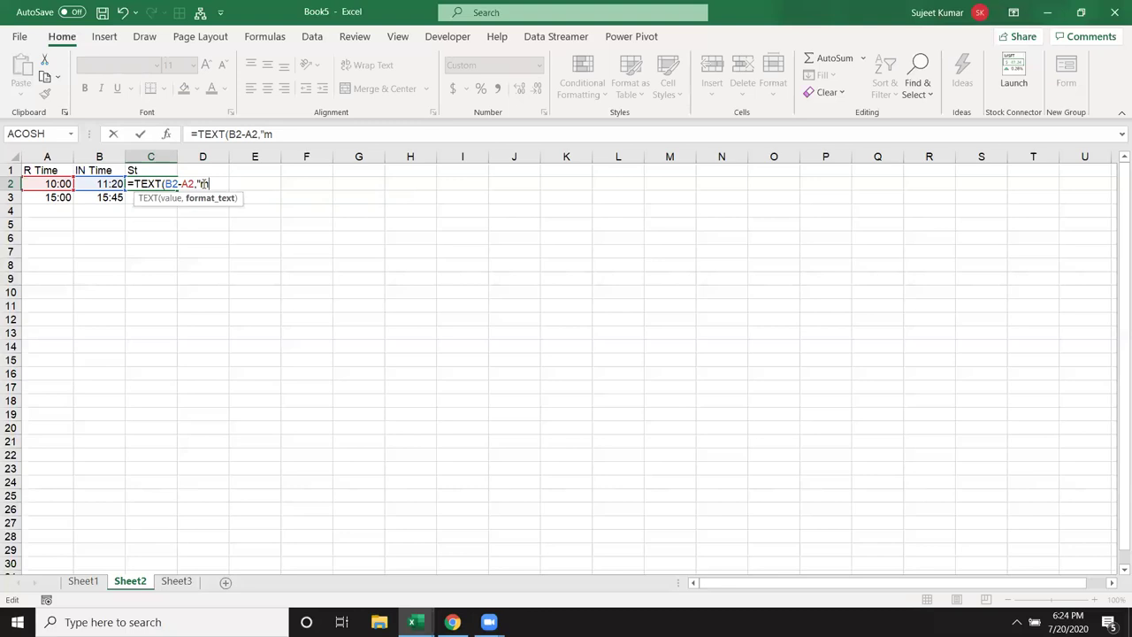
type(")")
key("Return")
key("Up")
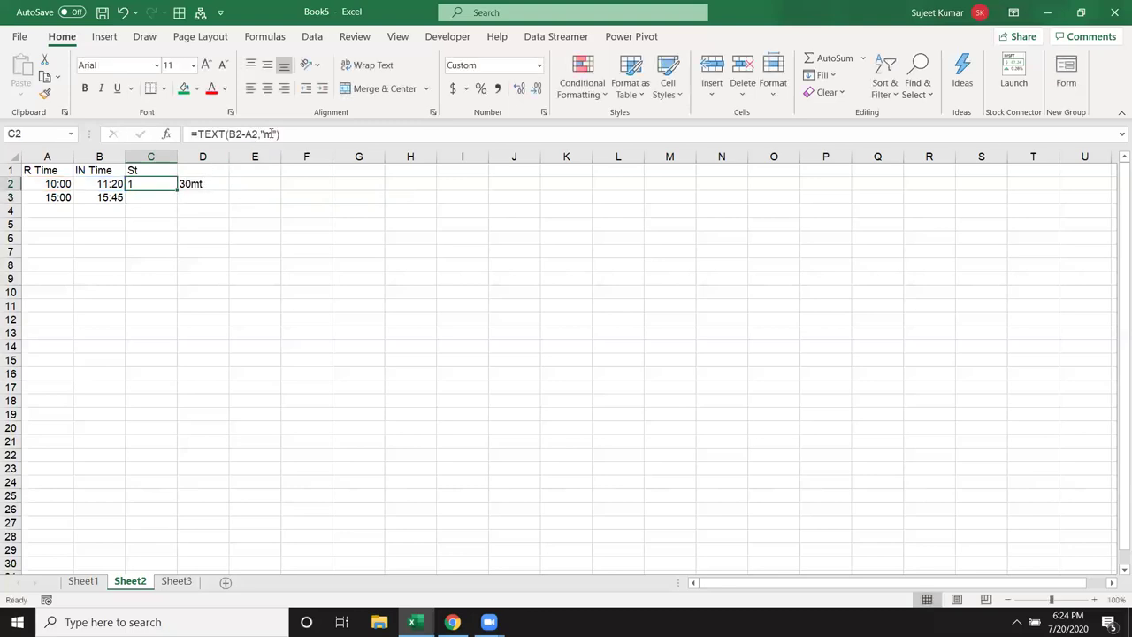
Change the TEXT format code to "[m]" so C2 shows 80 minutes
left_click(296, 136)
key("BackSpace")
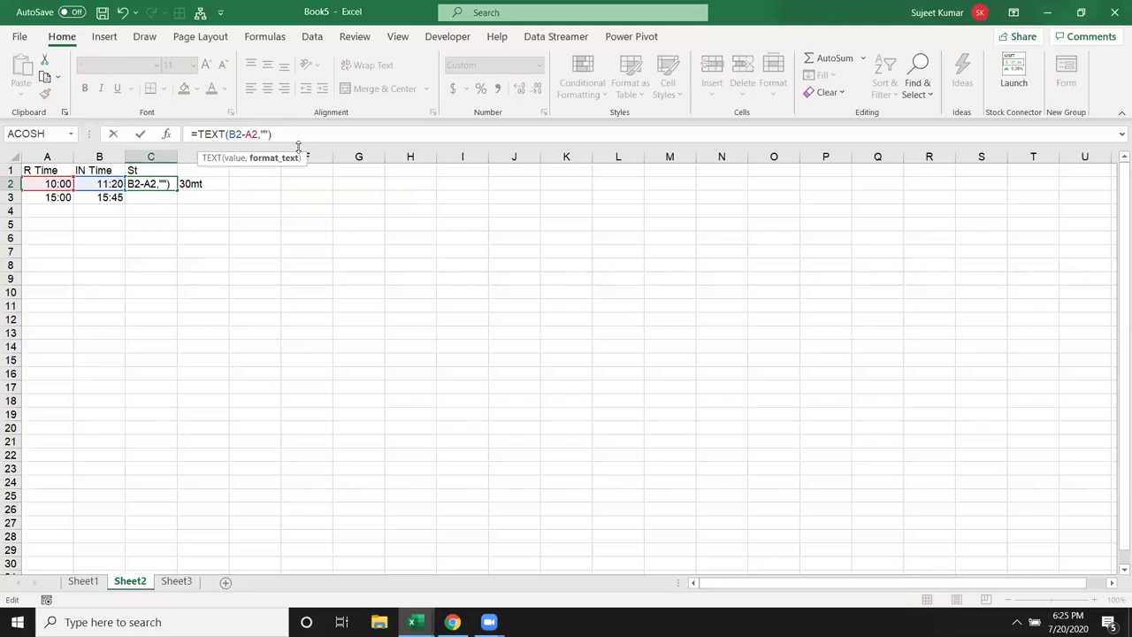
type("[m]")
key("Return")
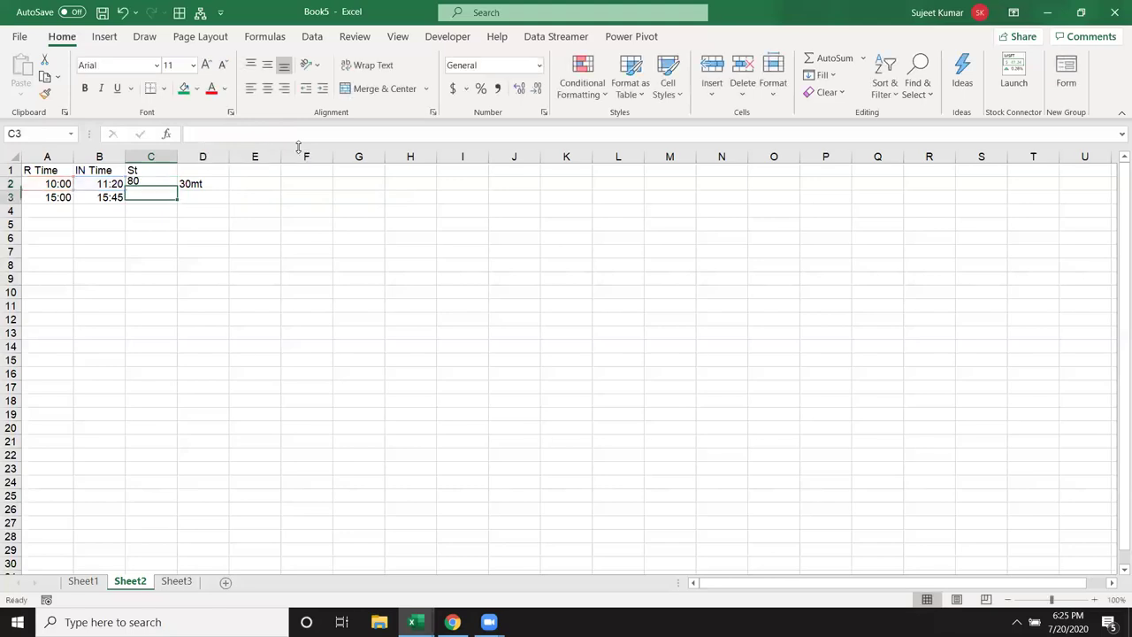
key("Up")
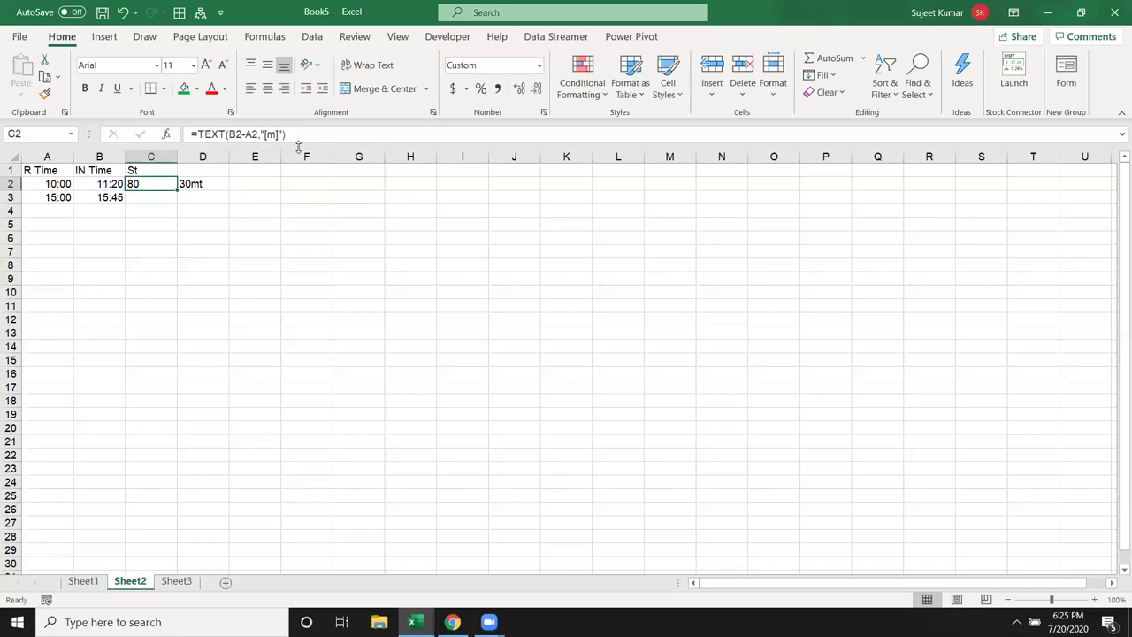
Wrap it in IF(...>30,"H","R") and accept Excel's correction so C2 shows H
left_click(201, 134)
type("IF(")
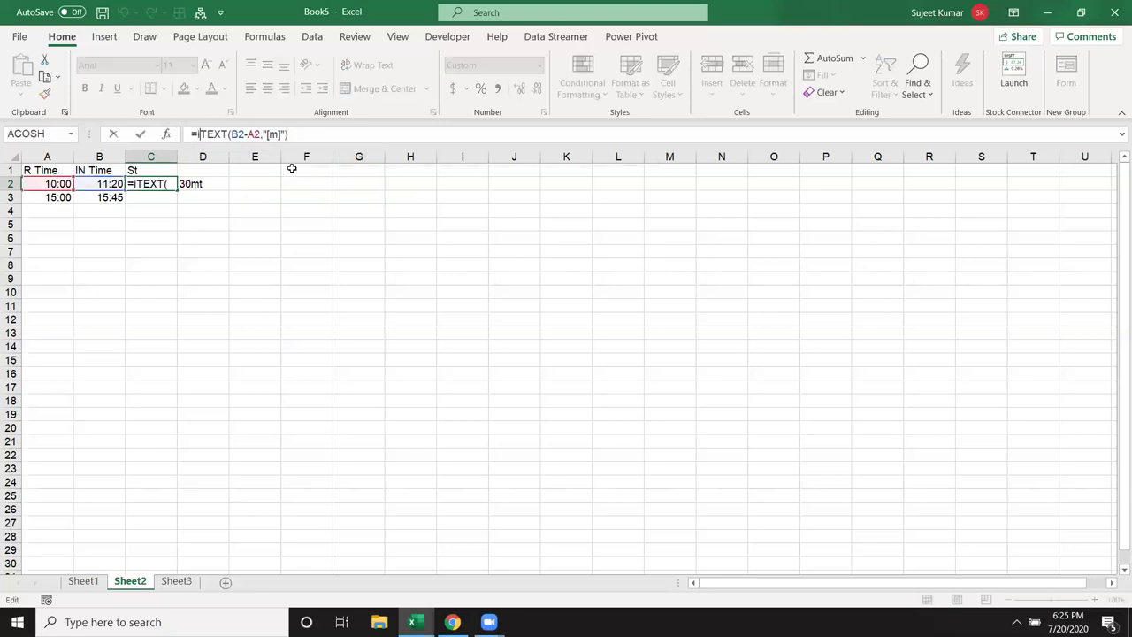
left_click(316, 136)
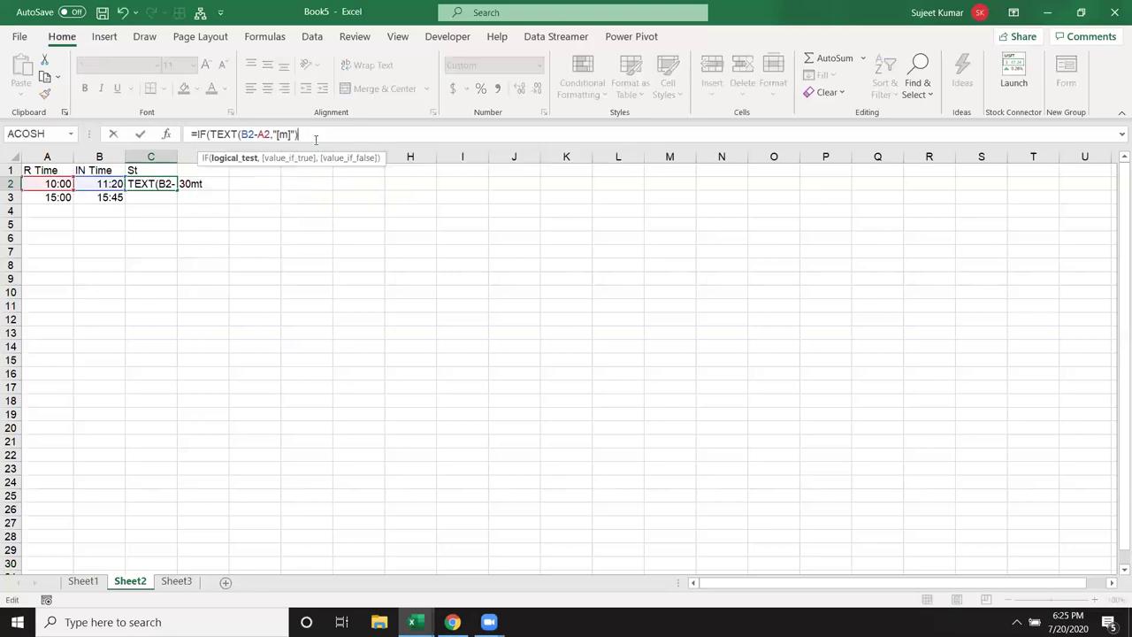
type(">30,")
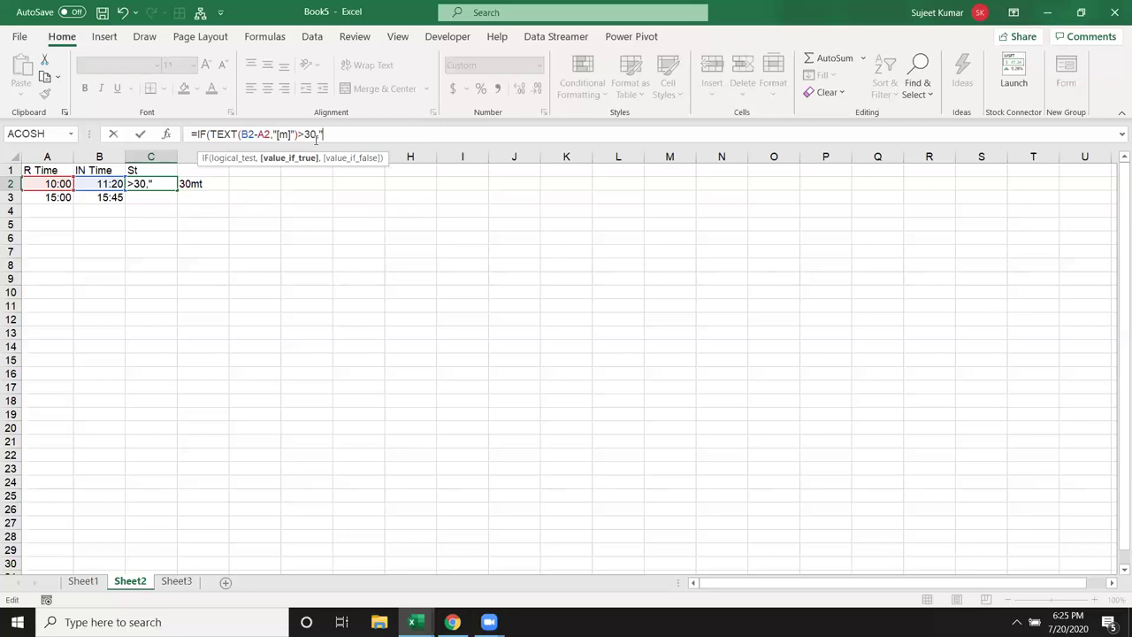
type("R")
key("BackSpace")
type("H,R")
key("BackSpace")
type("R\"")
key("Return")
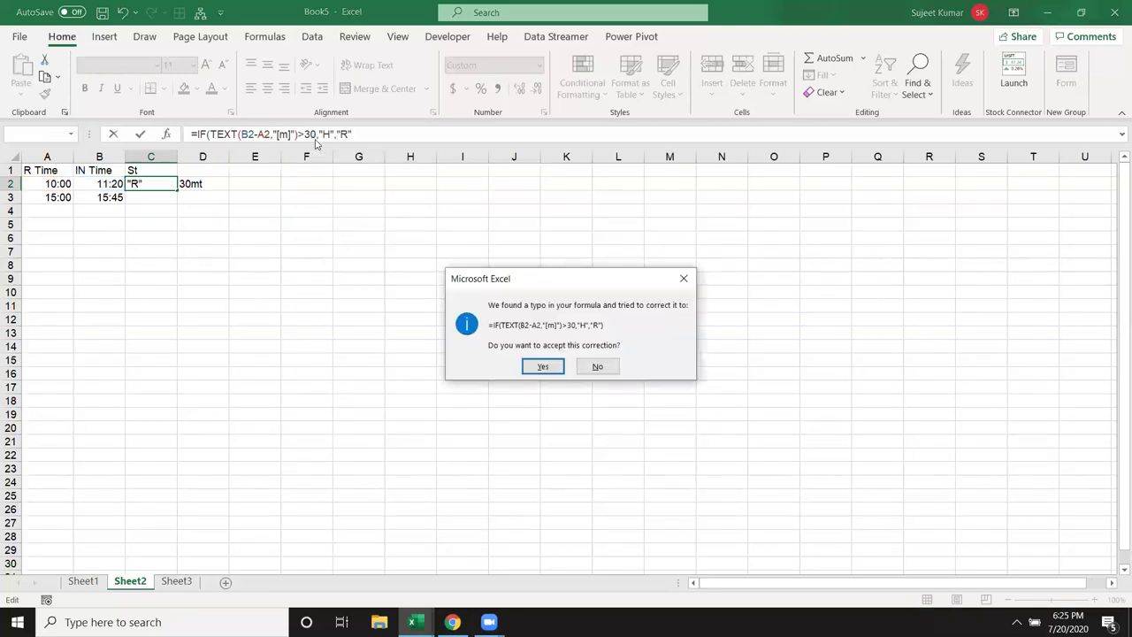
key("Return")
left_click(149, 184)
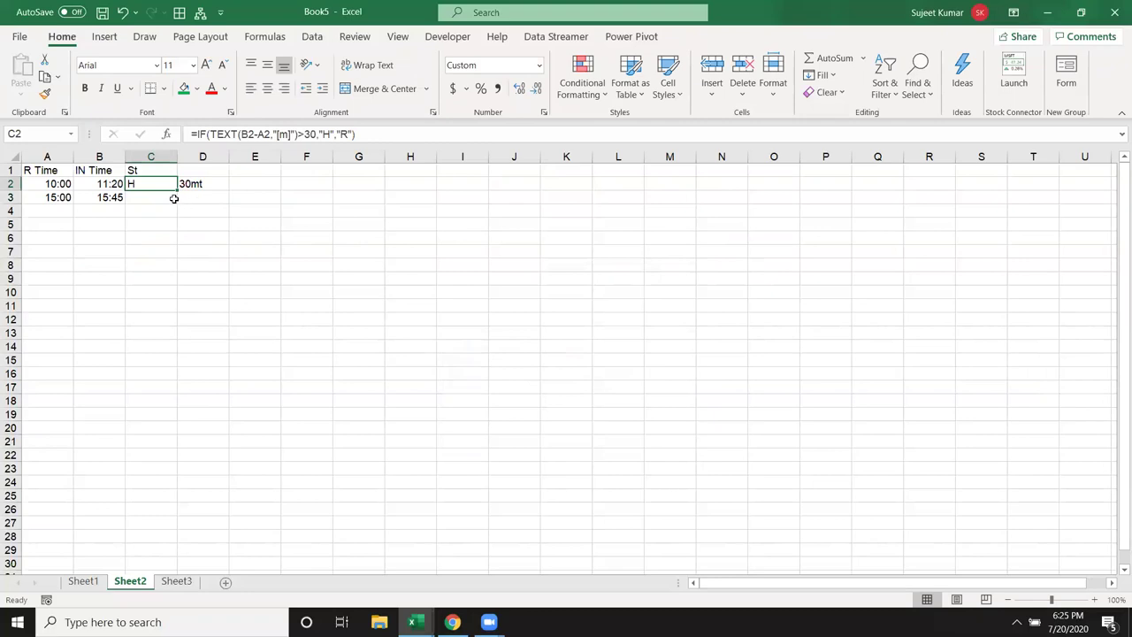
Fill C2's IF formula down to C3, reset B2 to 10:20, and return to Sheet1
left_click_drag(177, 190, 178, 201)
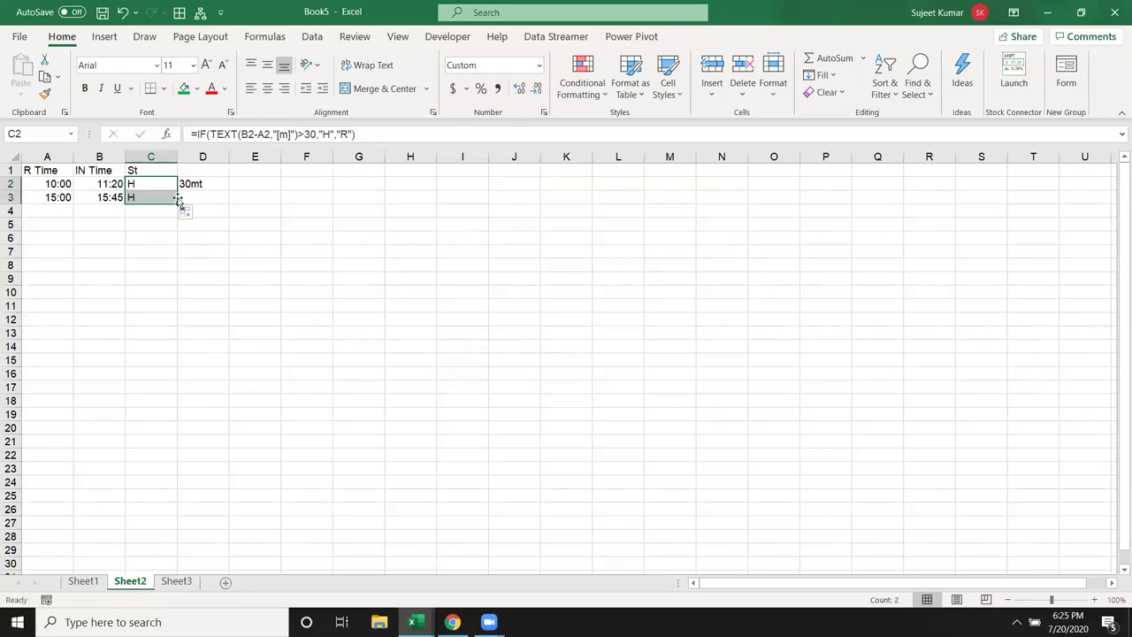
left_click(95, 184)
type("10:0")
key("BackSpace")
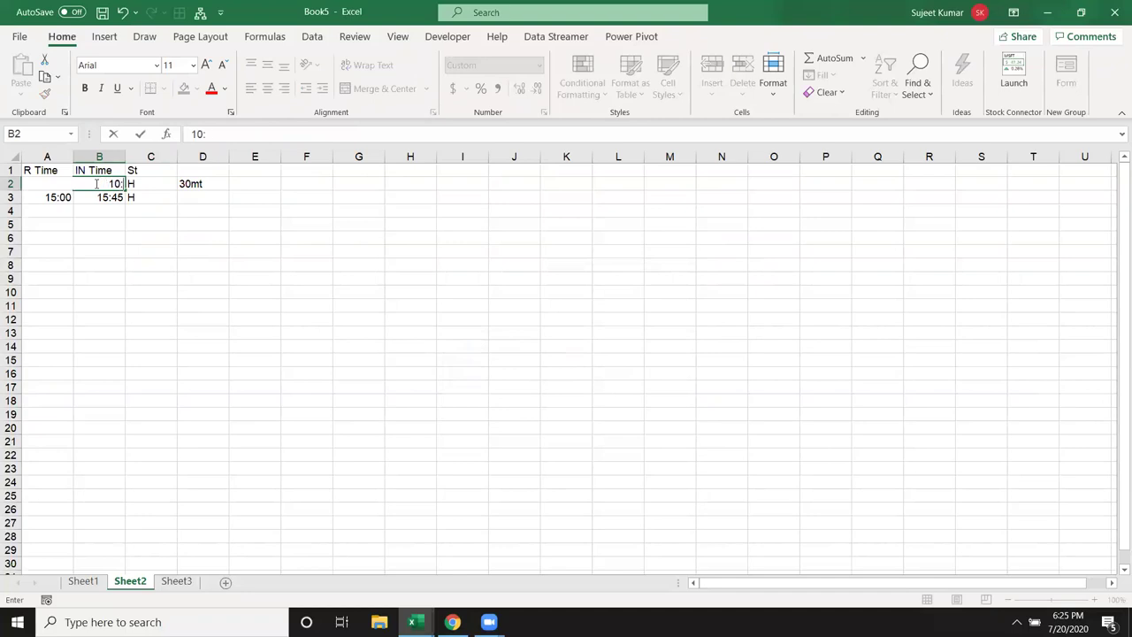
type("20")
left_click(94, 194)
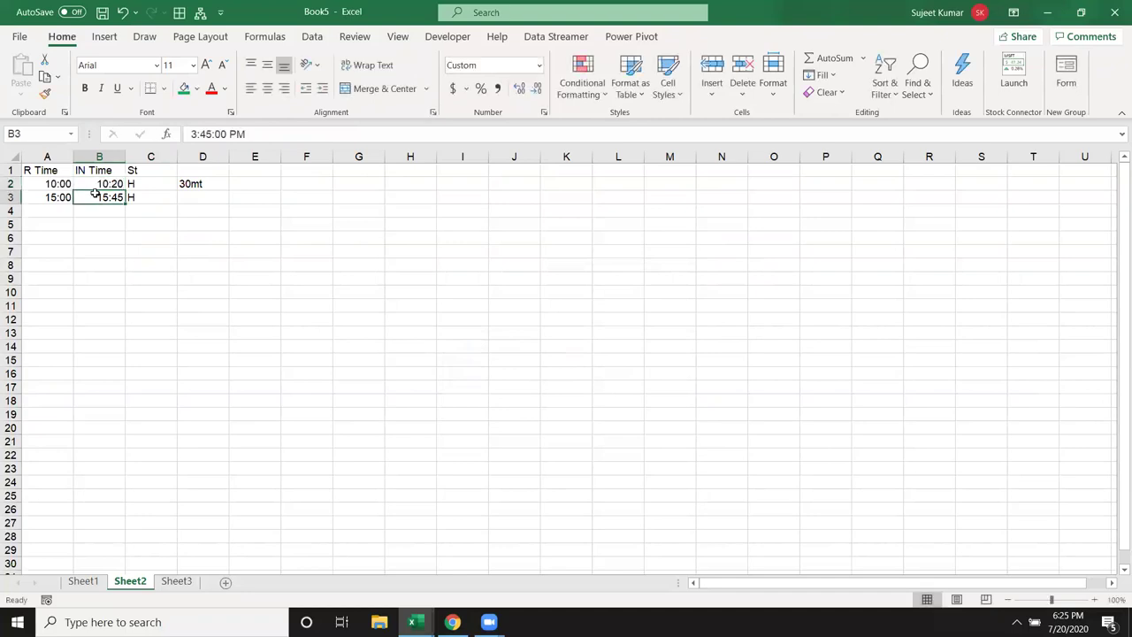
left_click(142, 182)
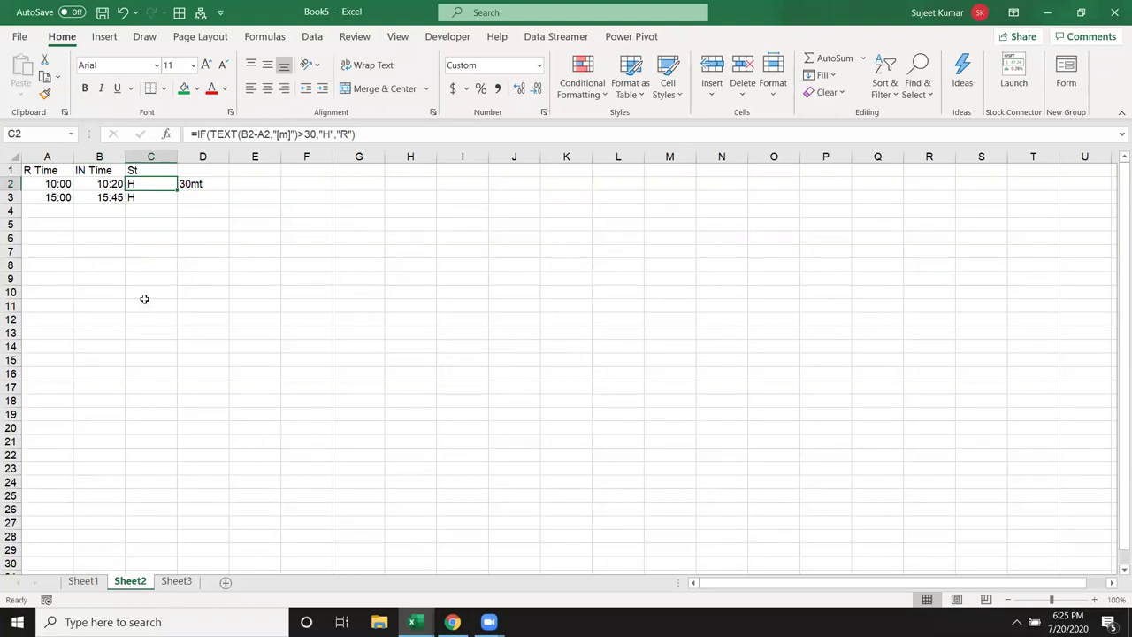
left_click(73, 582)
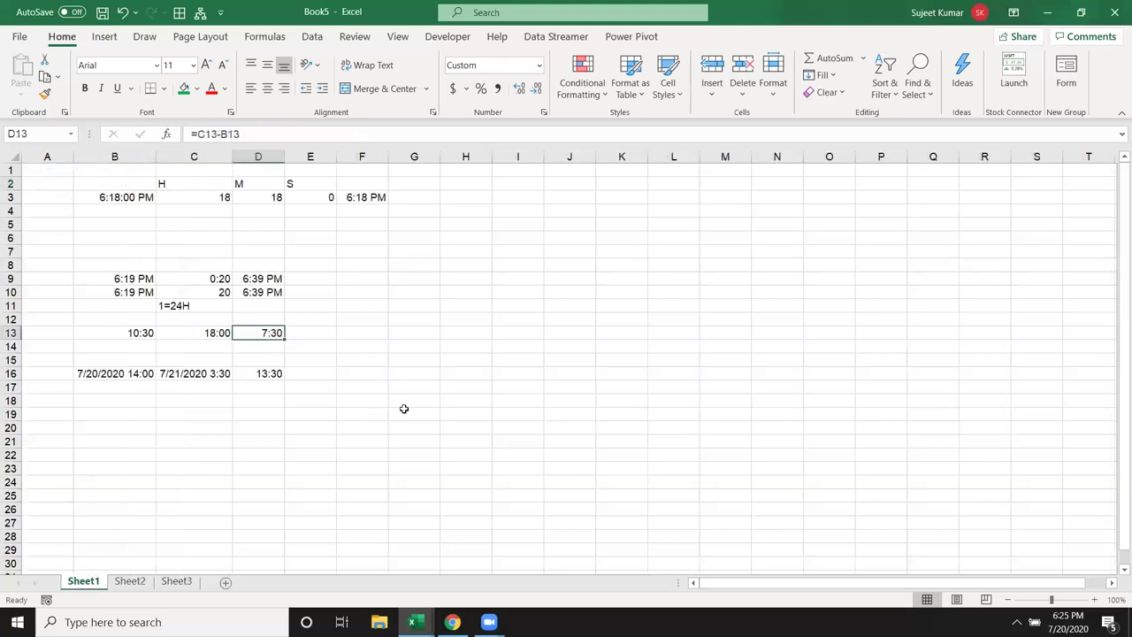
Enter the text time '10:20 in G8
left_click(401, 261)
type("'")
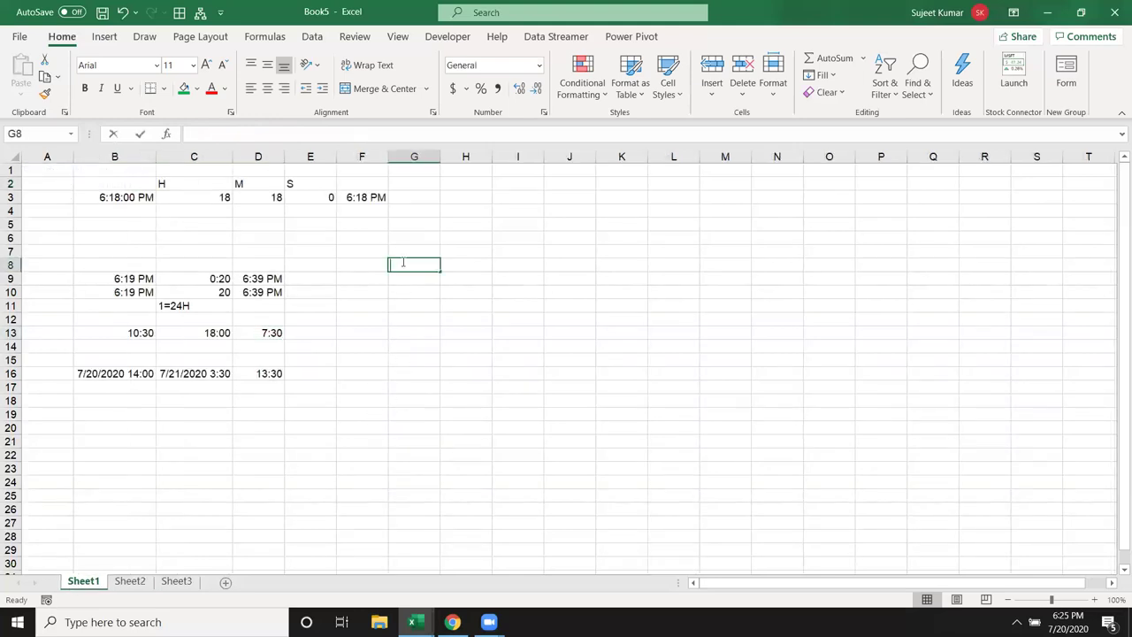
type("10")
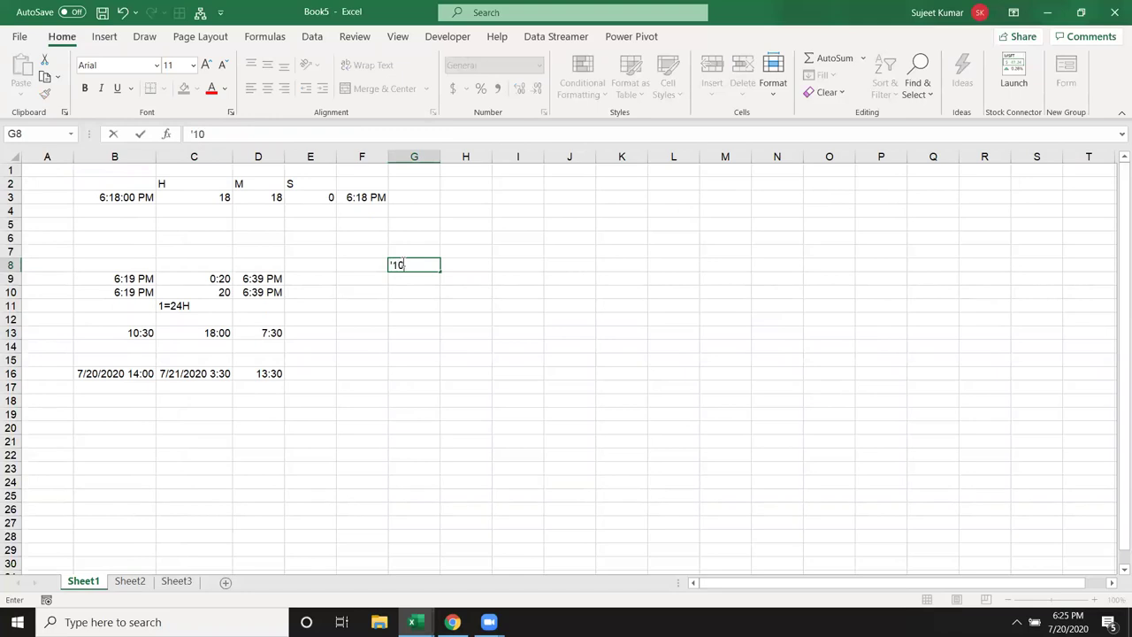
type(":20")
left_click_drag(435, 293, 444, 286)
Put =TIMEVALUE(G8) in H8 and format it as a time showing 10:20 AM
left_click(454, 265)
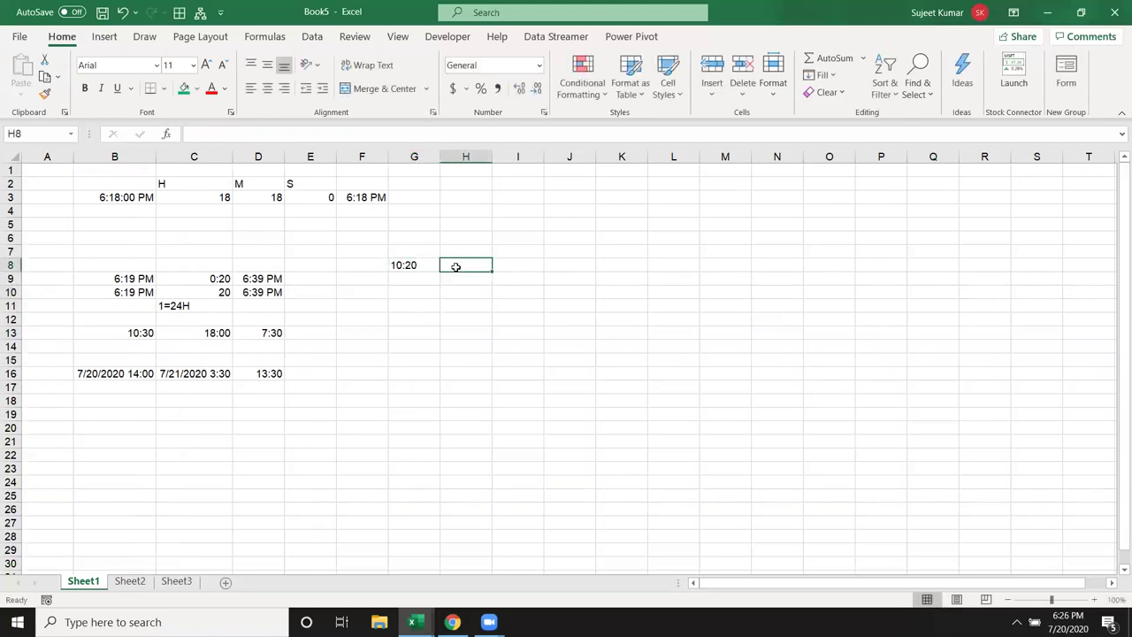
type("=tim")
key("Down")
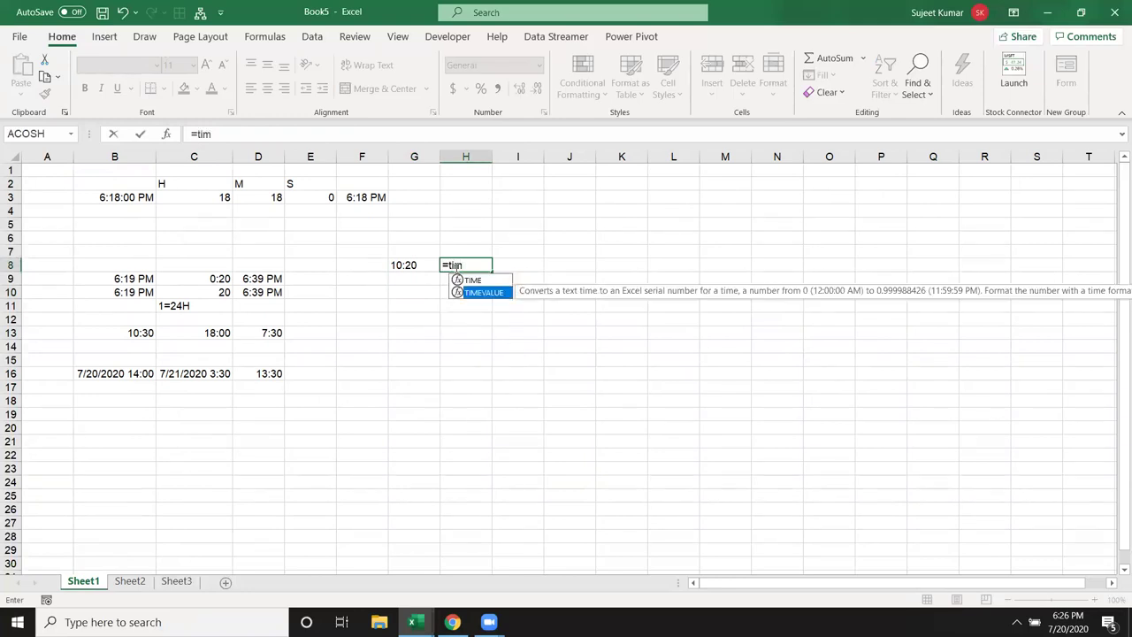
key("Tab")
key("Left")
key("Return")
left_click(455, 265)
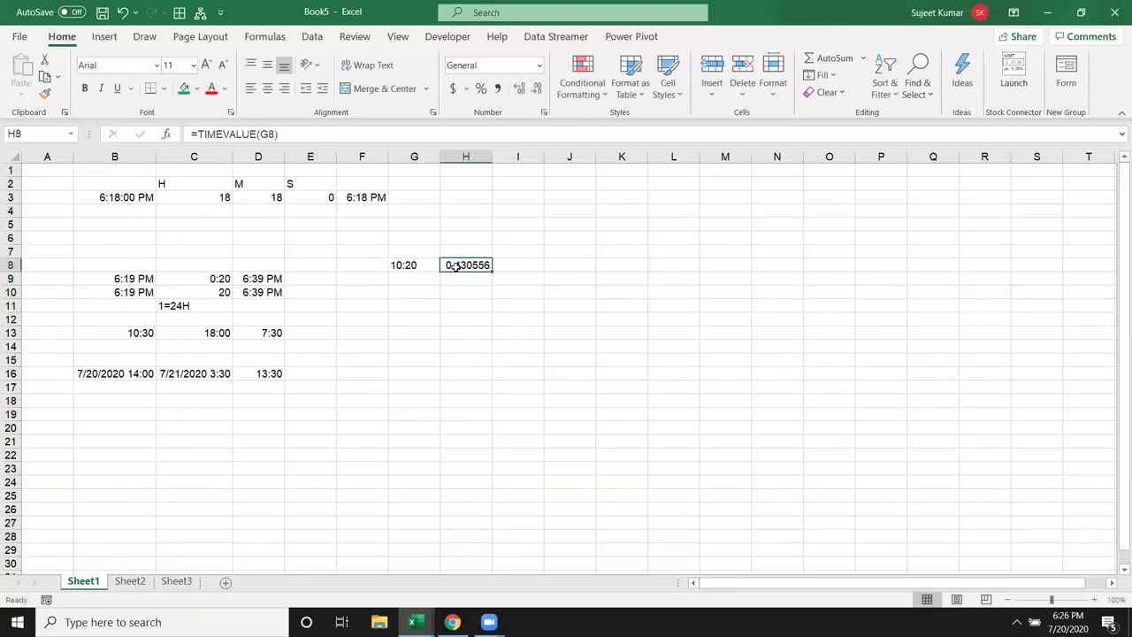
key("ctrl+shift+2")
left_click(437, 293)
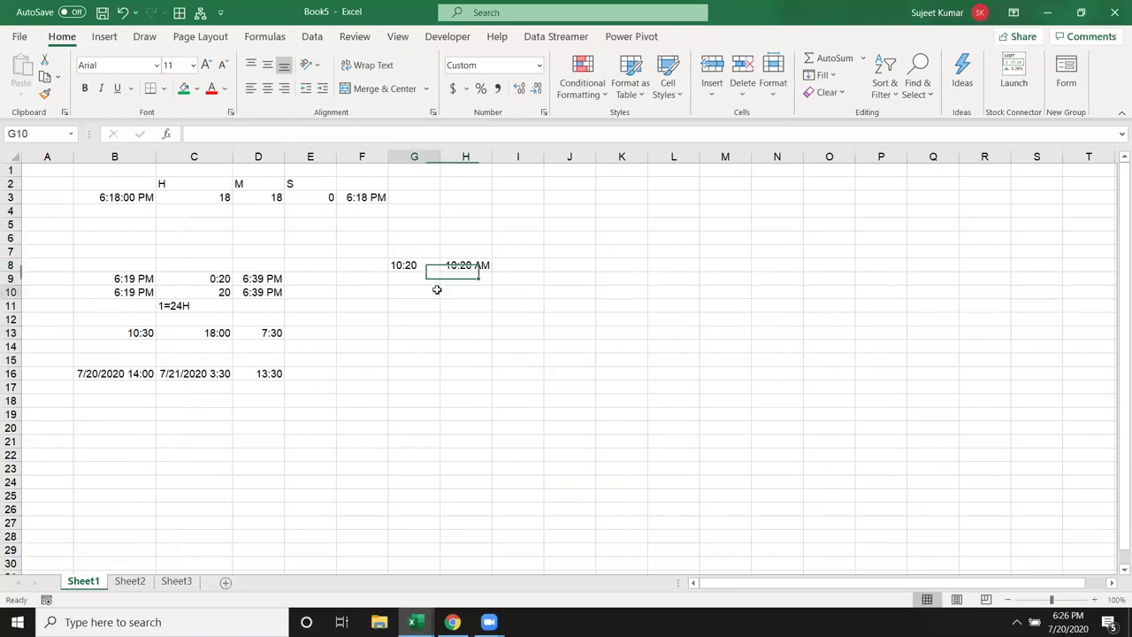
left_click(268, 40)
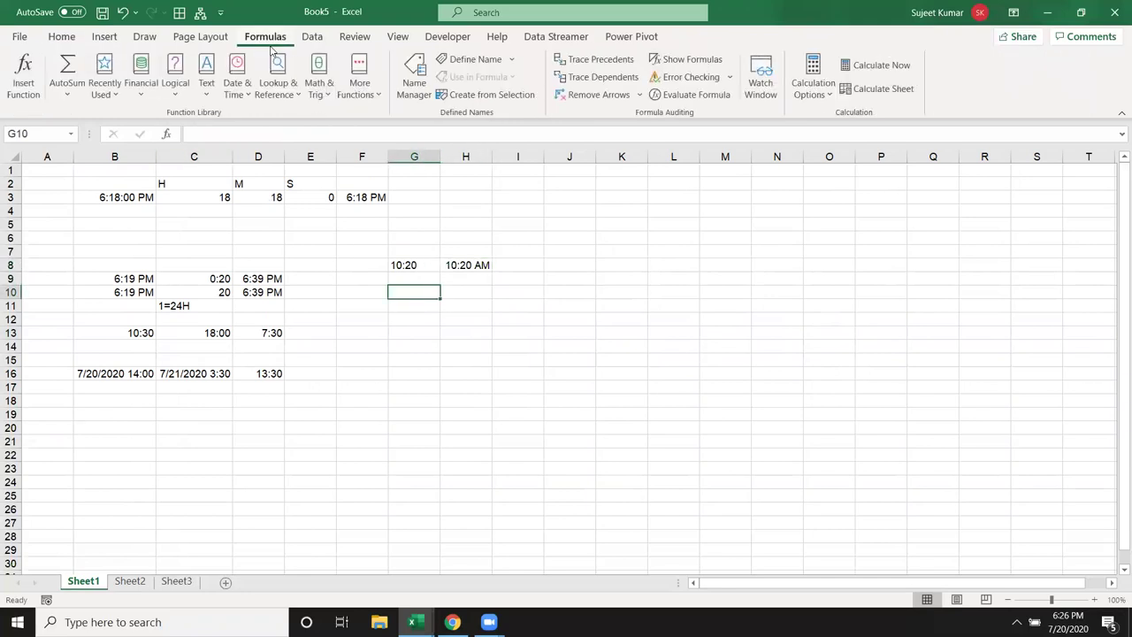
left_click(210, 103)
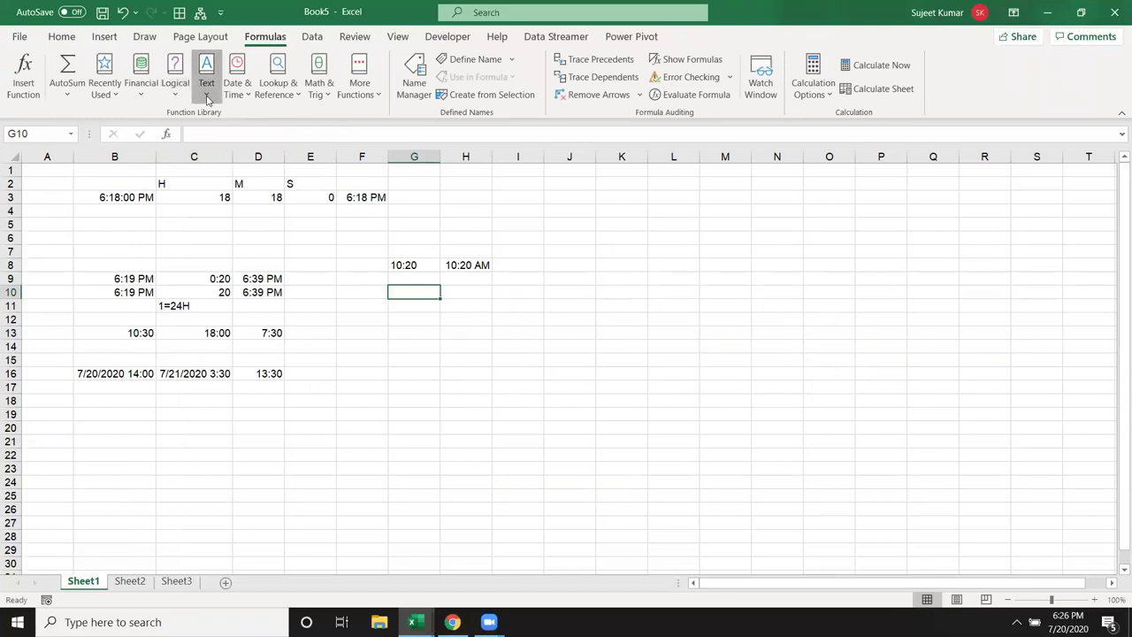
scroll(297, 305, "down", 3)
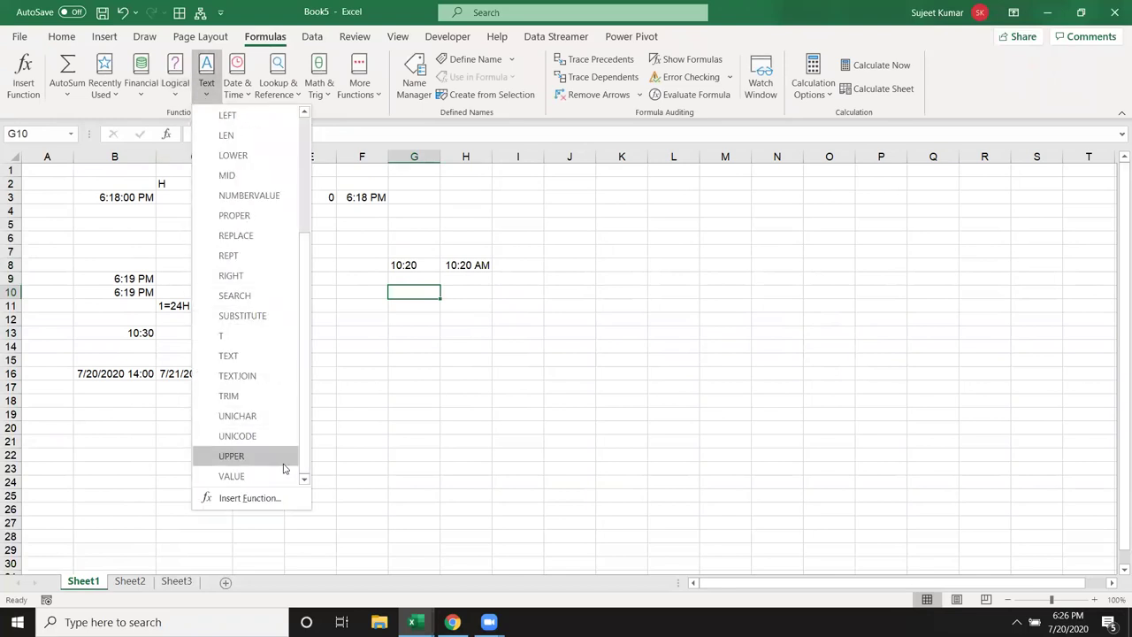
left_click(245, 99)
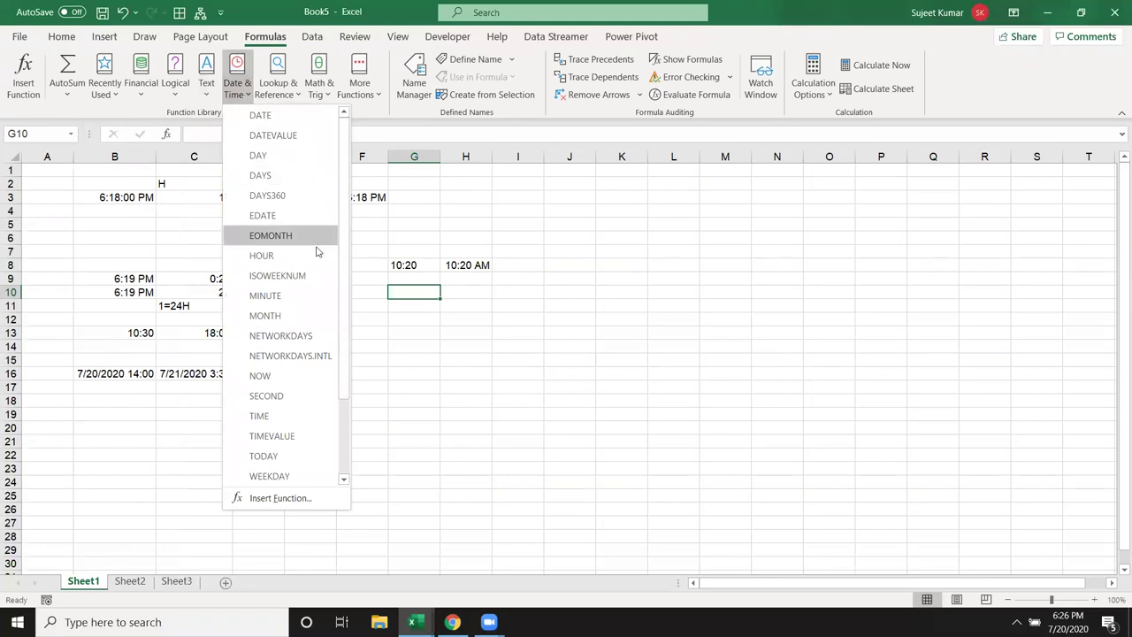
scroll(283, 254, "down", 2)
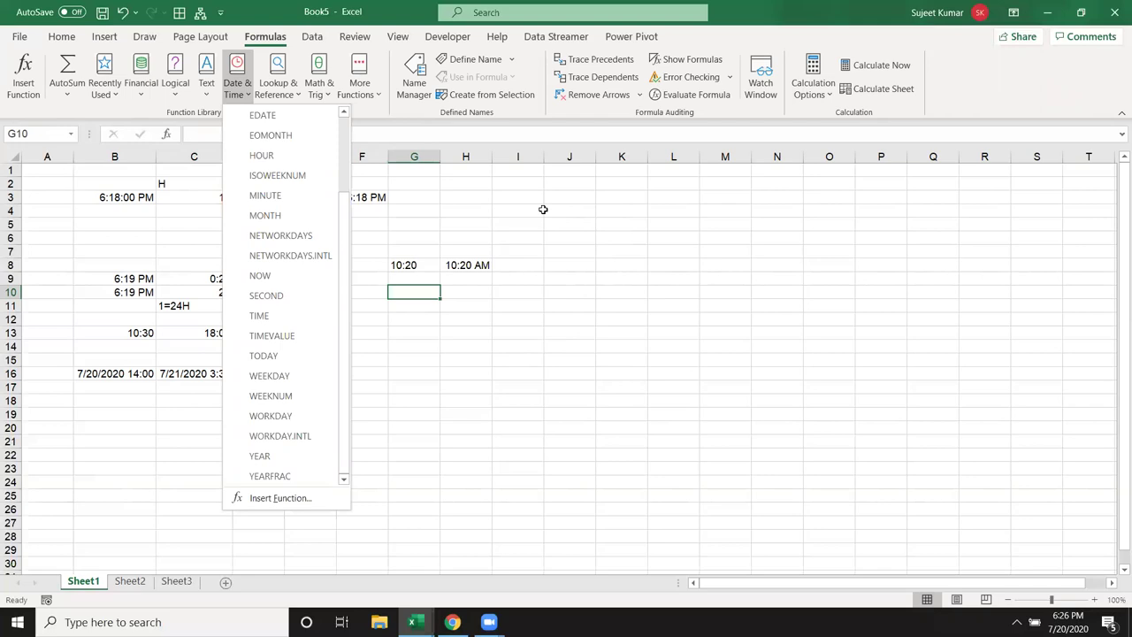
left_click(575, 194)
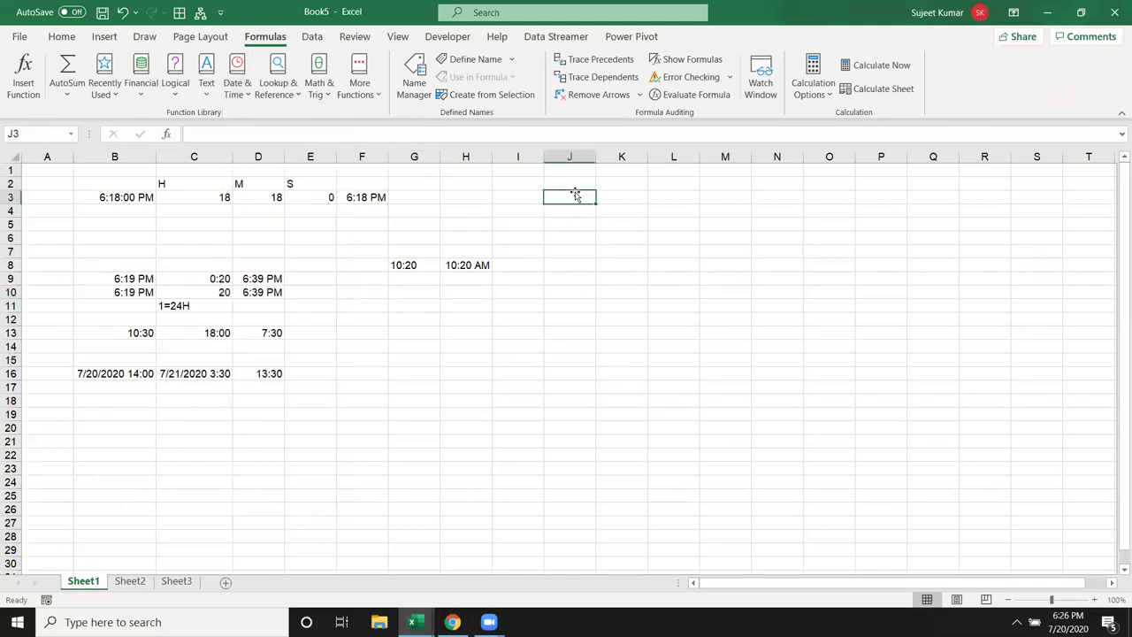
Insert today's date, 7/20/2020, into J3 with Ctrl+;
key("ctrl+semicolon")
key("Return")
key("Up")
key("Right")
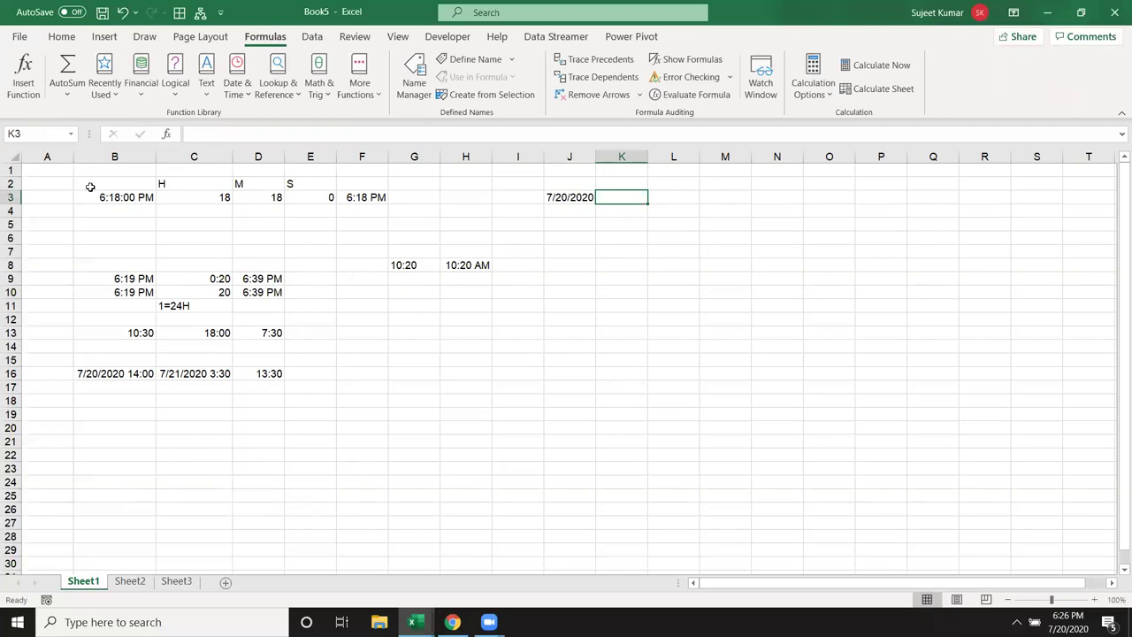
Enter =EOMONTH(J3,0) in K3 and format it as a date
type("=eom")
key("Tab")
key("Left")
type(",0")
key("ctrl+Return")
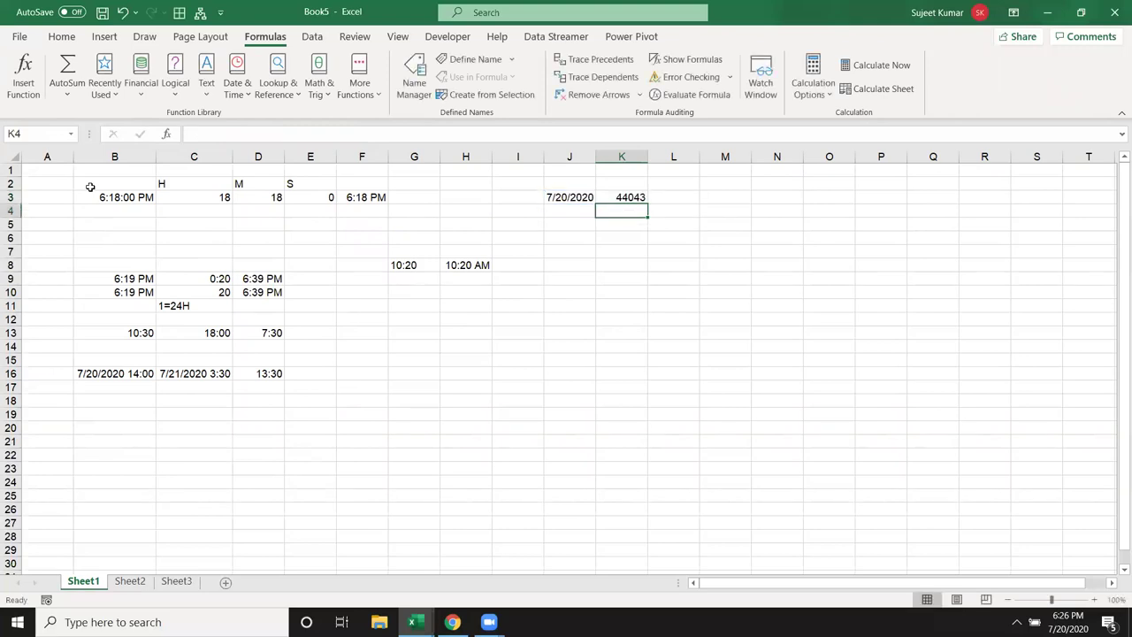
key("ctrl+shift+3")
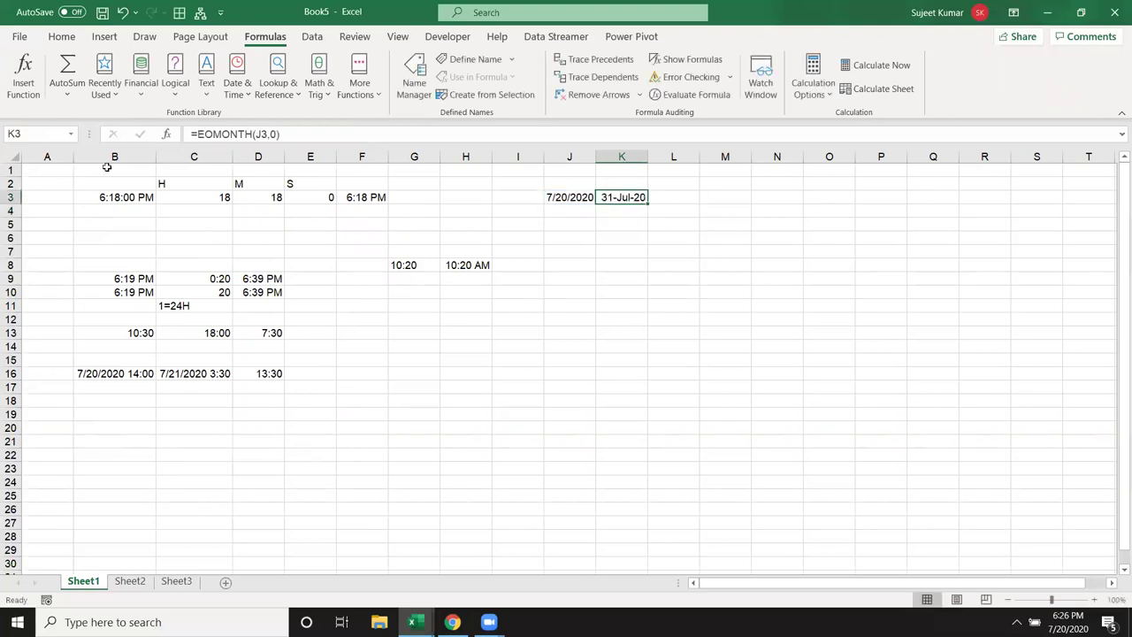
Try month offsets 1 and then 2 in K3's EOMONTH formula
left_click(275, 133)
key("BackSpace")
type("1")
key("ctrl+Return")
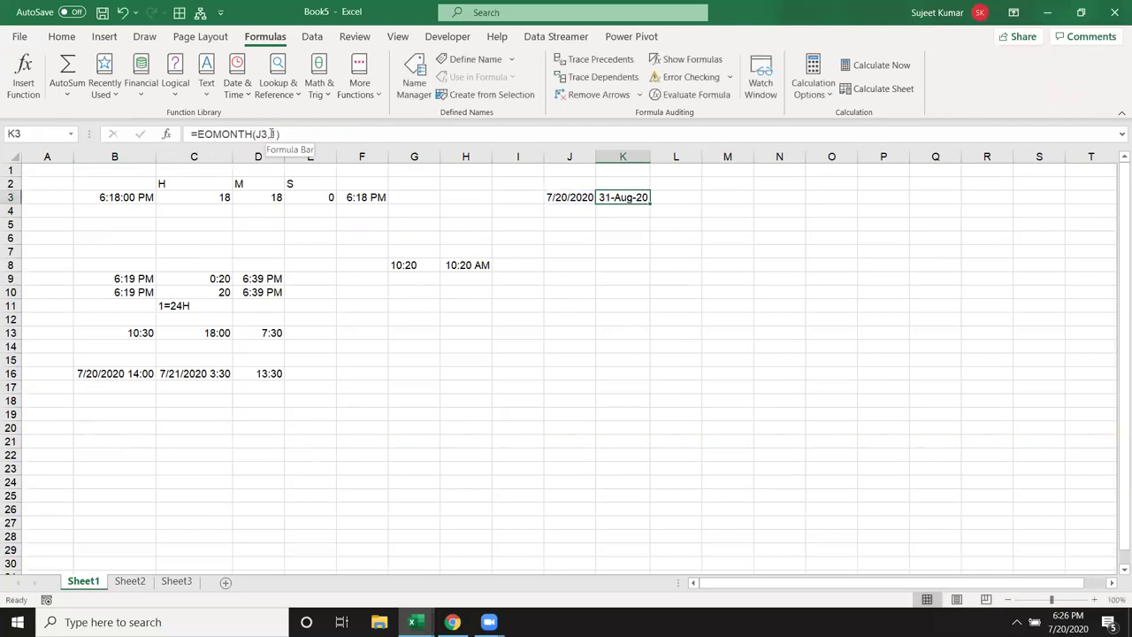
left_click(271, 134)
key("BackSpace")
type("2")
key("Return")
key("Up")
Set the month offset to -1 so K3 shows 30-Jun-20
left_click(279, 134)
key("BackSpace")
type("-1")
key("Return")
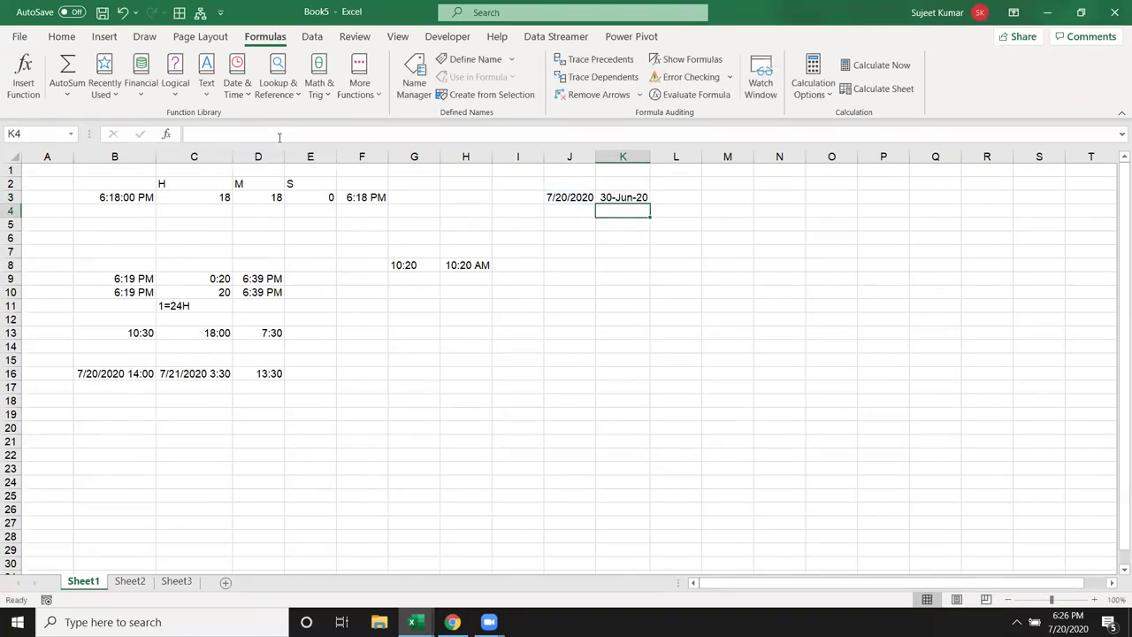
left_click(584, 318)
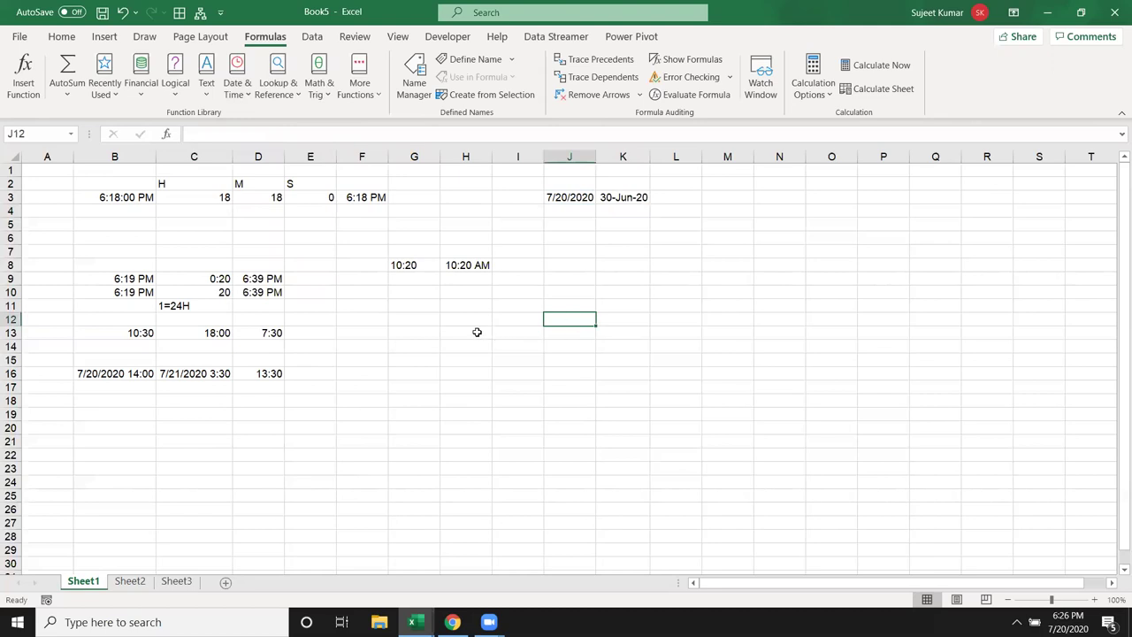
left_click(567, 293)
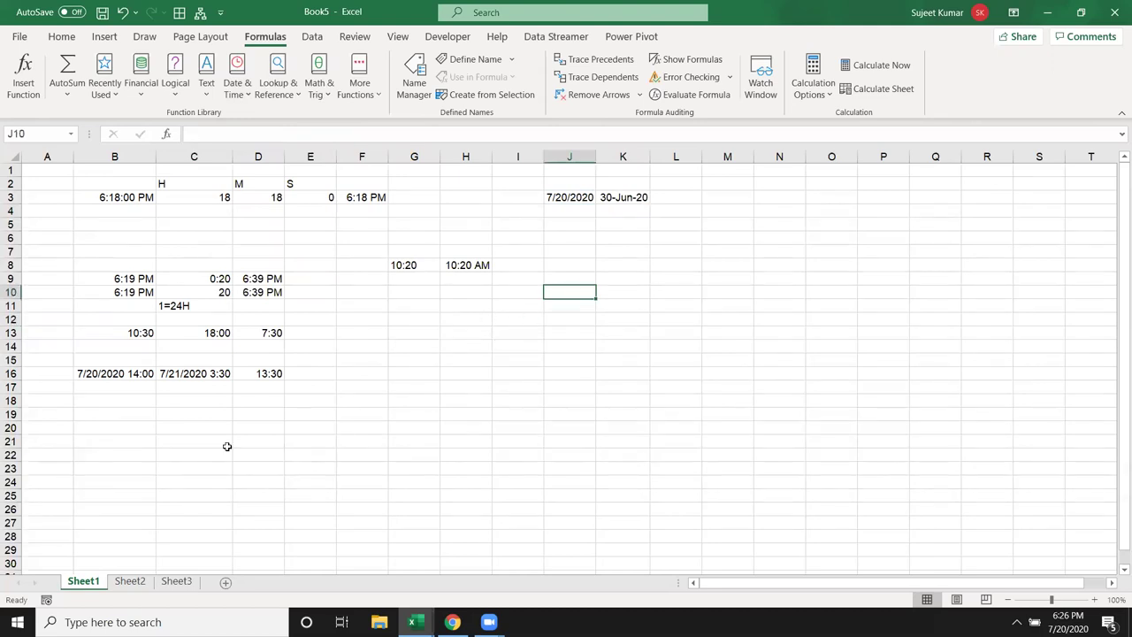
Enter the heading Month in C21 with Jan beneath it
scroll(227, 447, "down", 2)
scroll(210, 444, "down", 2)
scroll(193, 366, "up", 1, "ctrl")
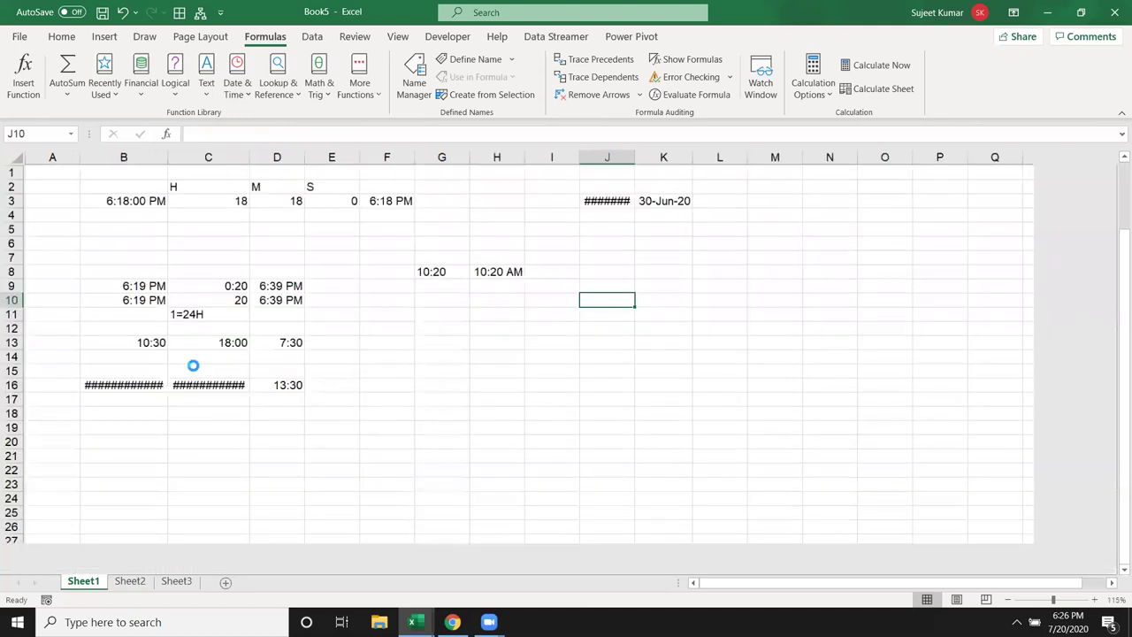
scroll(193, 365, "up", 4, "ctrl")
scroll(197, 370, "down", 6)
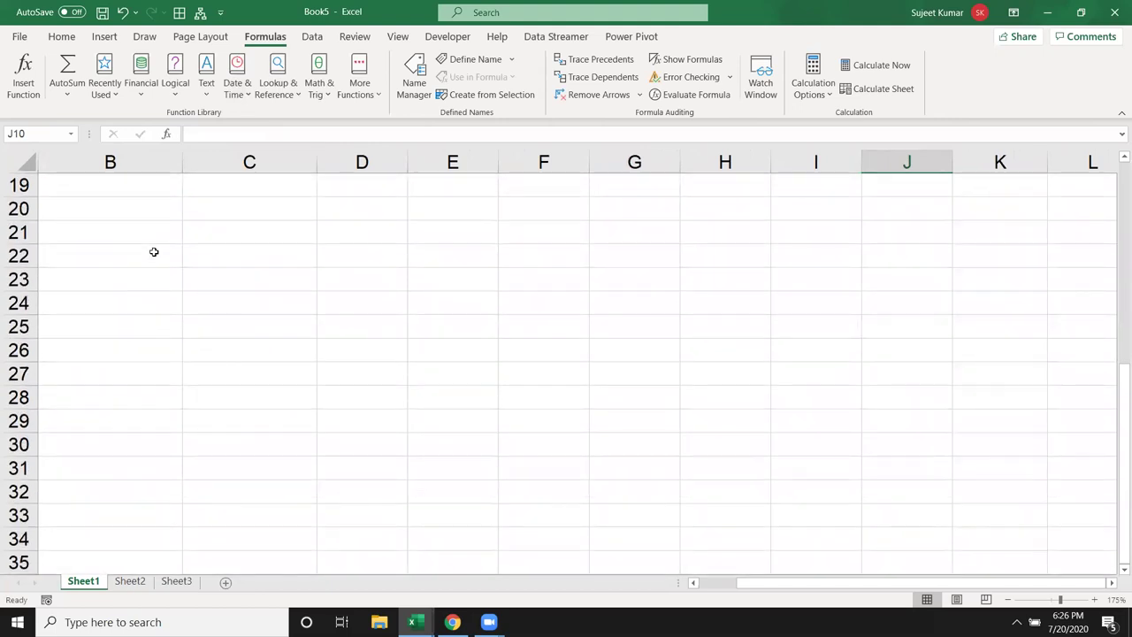
left_click(154, 252)
left_click(212, 230)
double_click(212, 230)
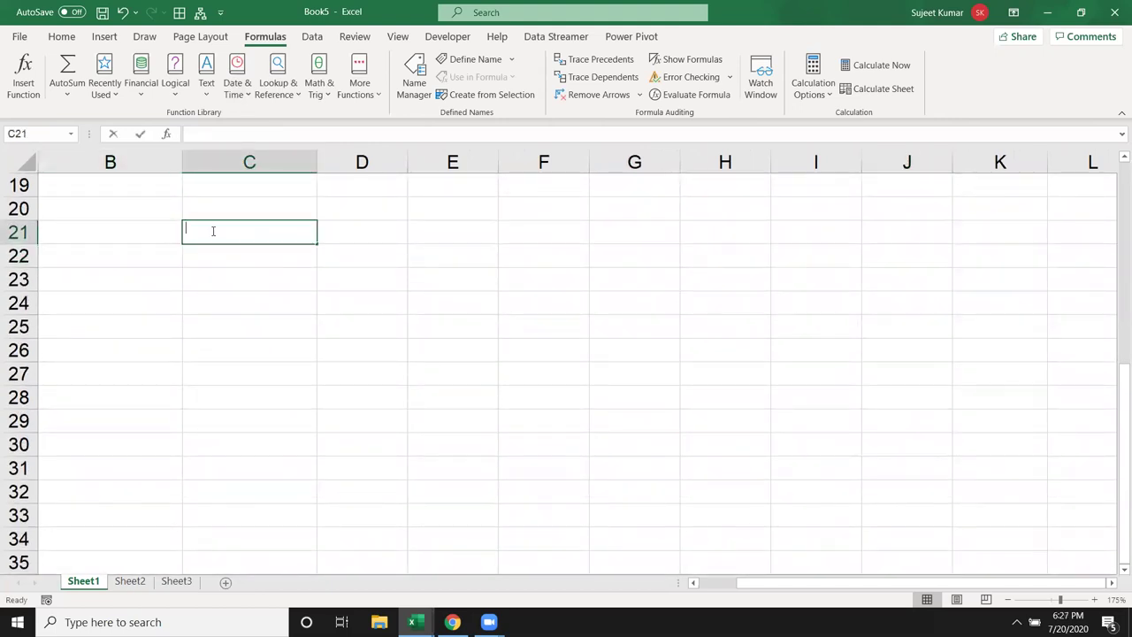
type("Month")
key("Return")
key("Return")
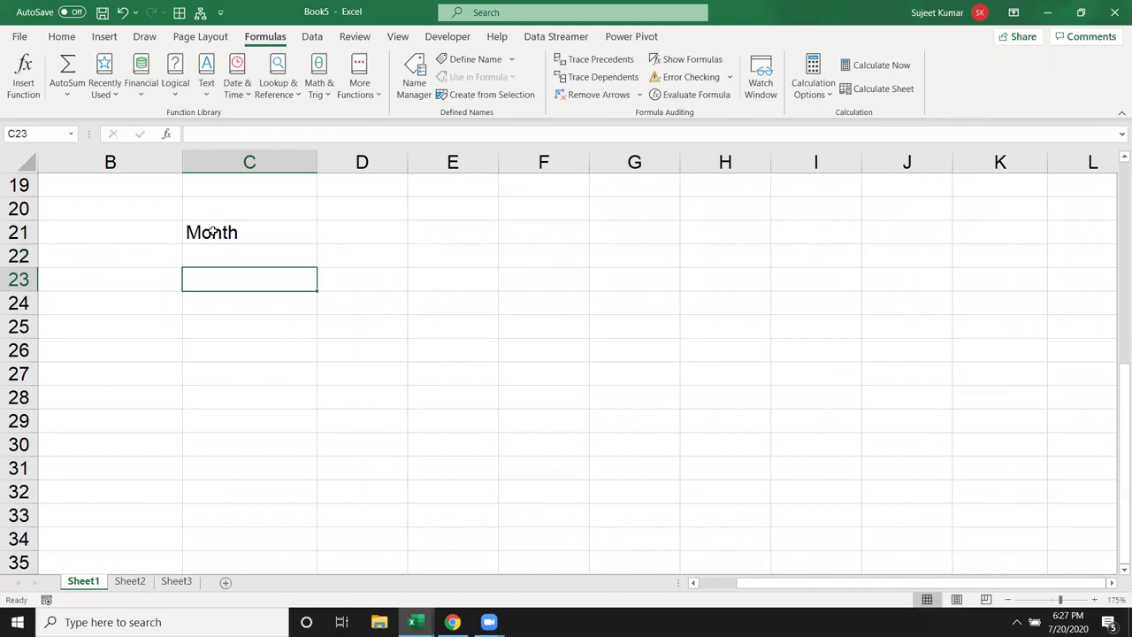
type("Jan")
key("Tab")
Label B25 as St and C25 as End
key("Down")
key("Down")
key("Down")
key("Left")
key("Up")
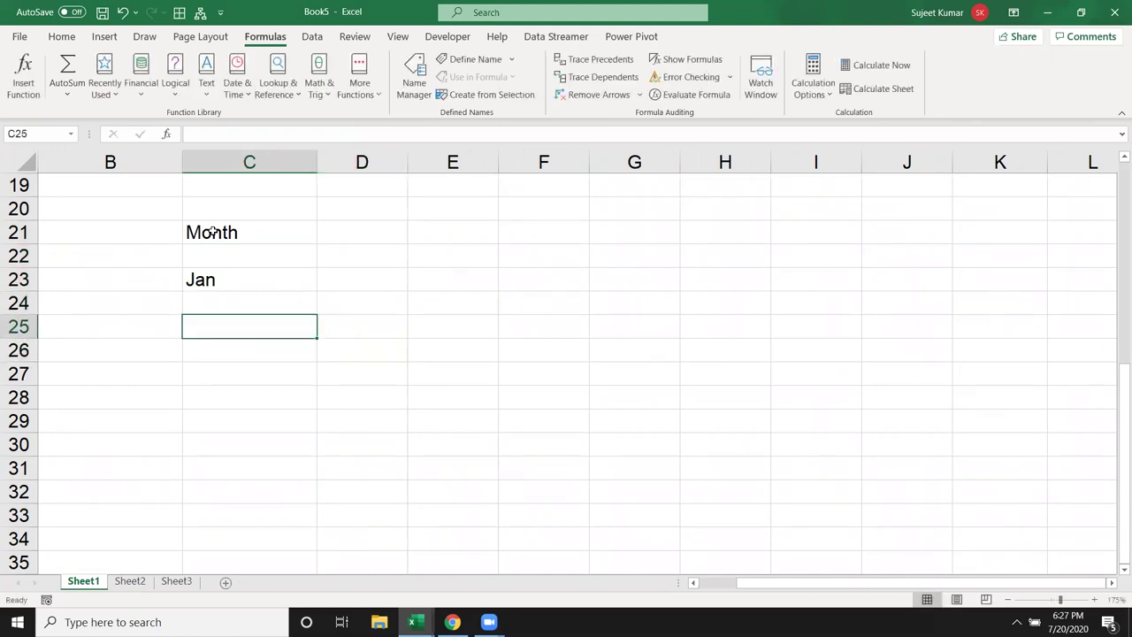
key("Left")
type("St")
key("Tab")
type("End")
key("Return")
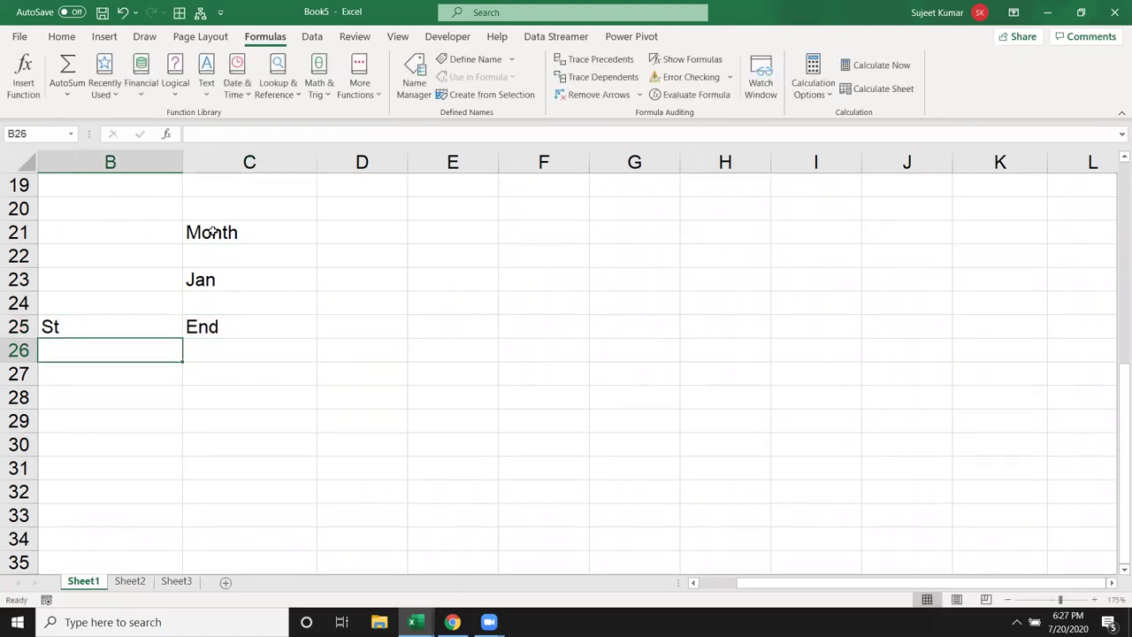
Replace Jan in C23 with =TODAY(), showing 7/20/2020
key("Up")
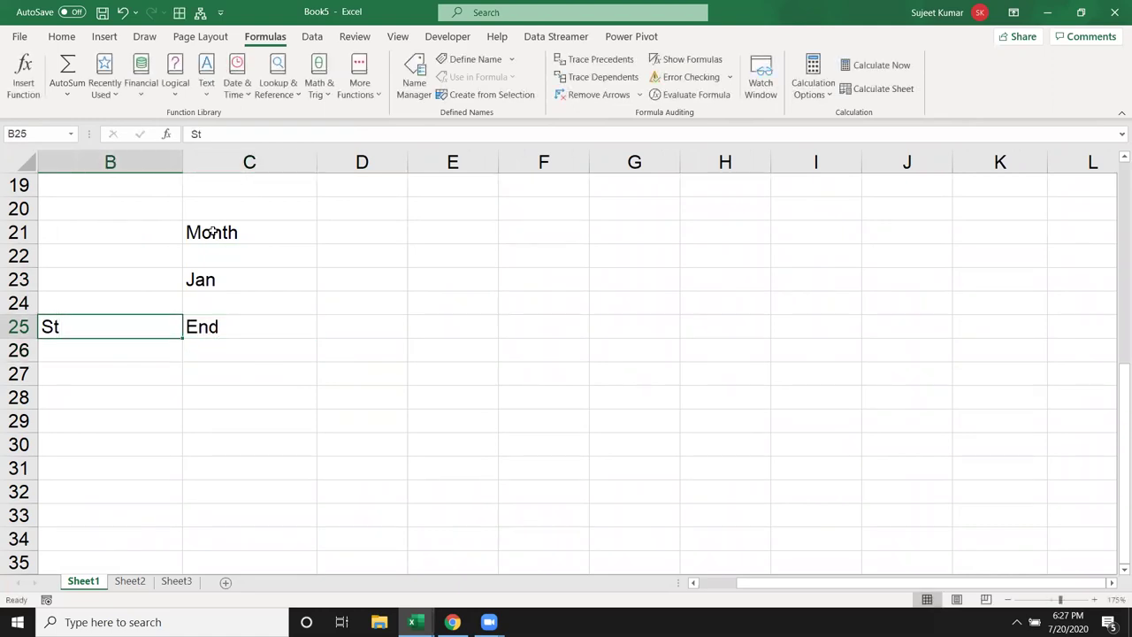
key("Up")
key("Up")
key("Right")
key("Delete")
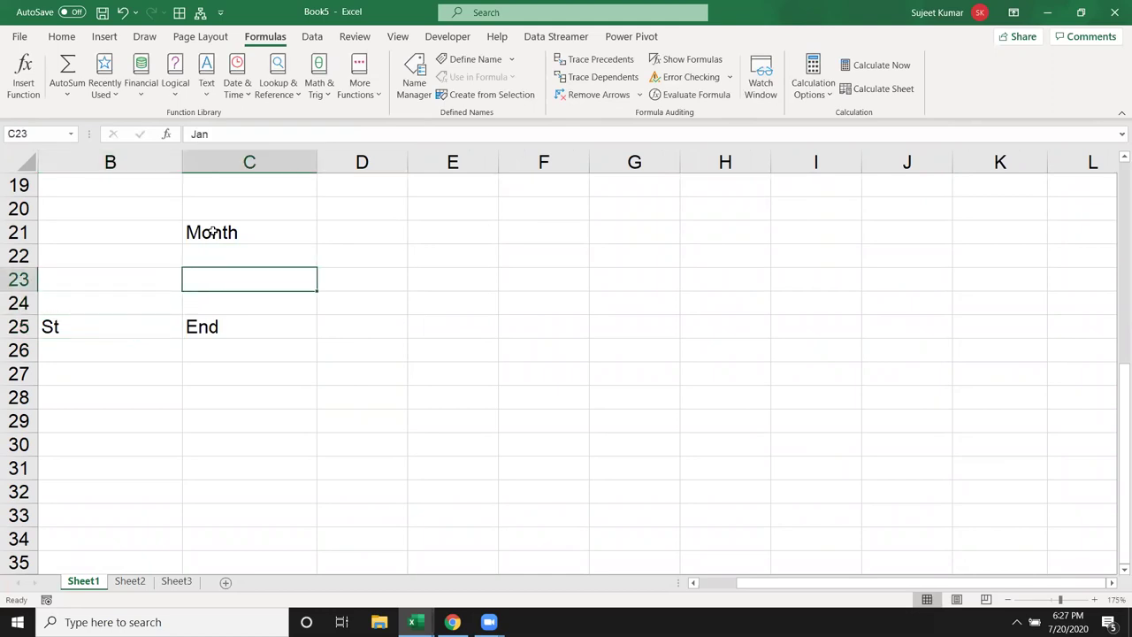
type("=today")
key("Tab")
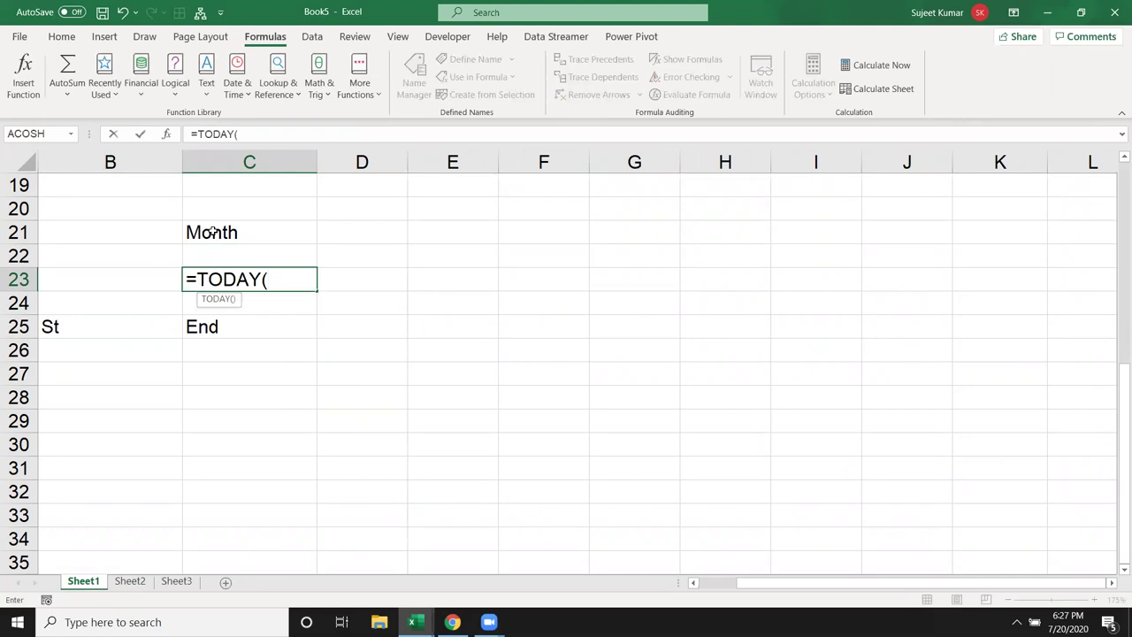
key("Return")
Delete the Month label from C21
left_click(225, 235)
key("Delete")
key("Down")
key("Down")
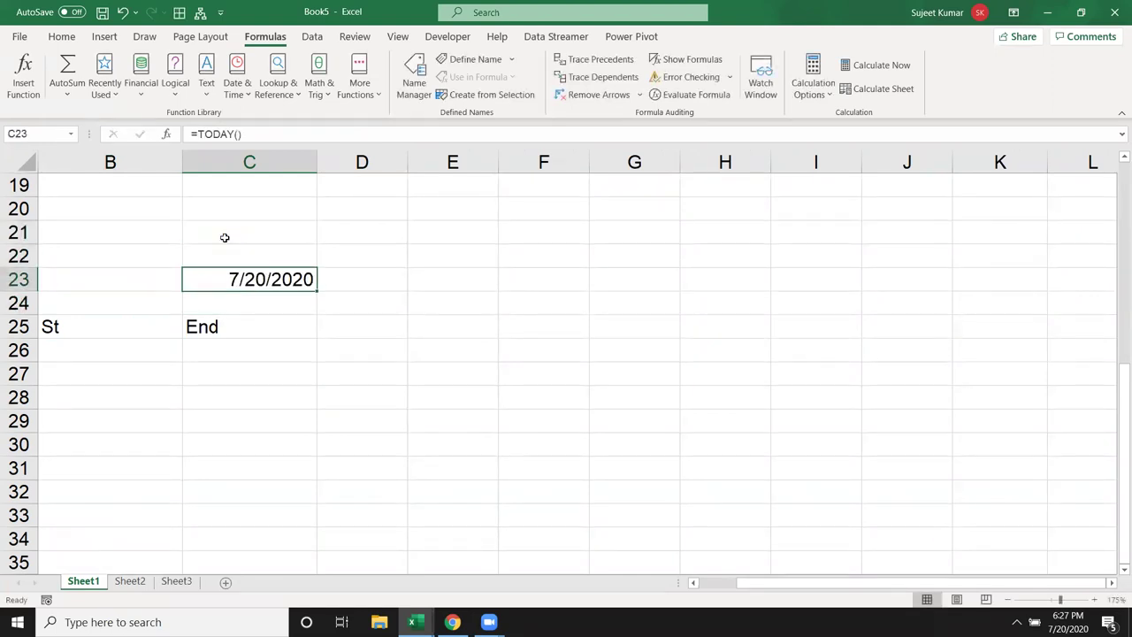
key("Down")
key("Down")
key("Down")
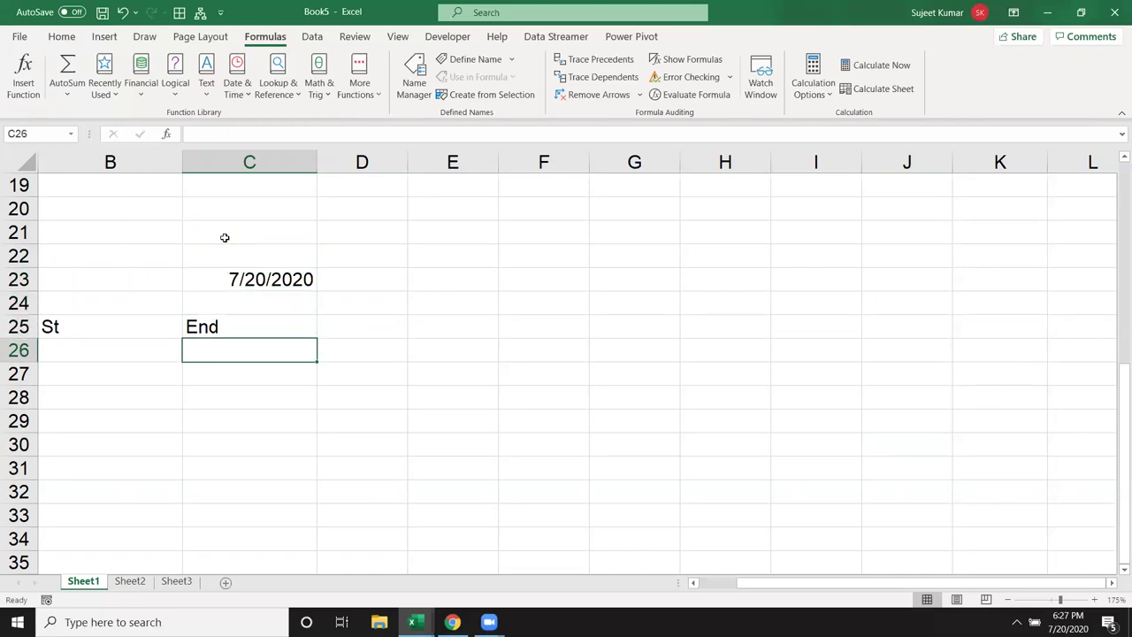
Enter =EOMONTH(C23,0) in C26 and format it as a date (31-Jul-20)
type("=eo")
key("Tab")
key("Up")
key("Up")
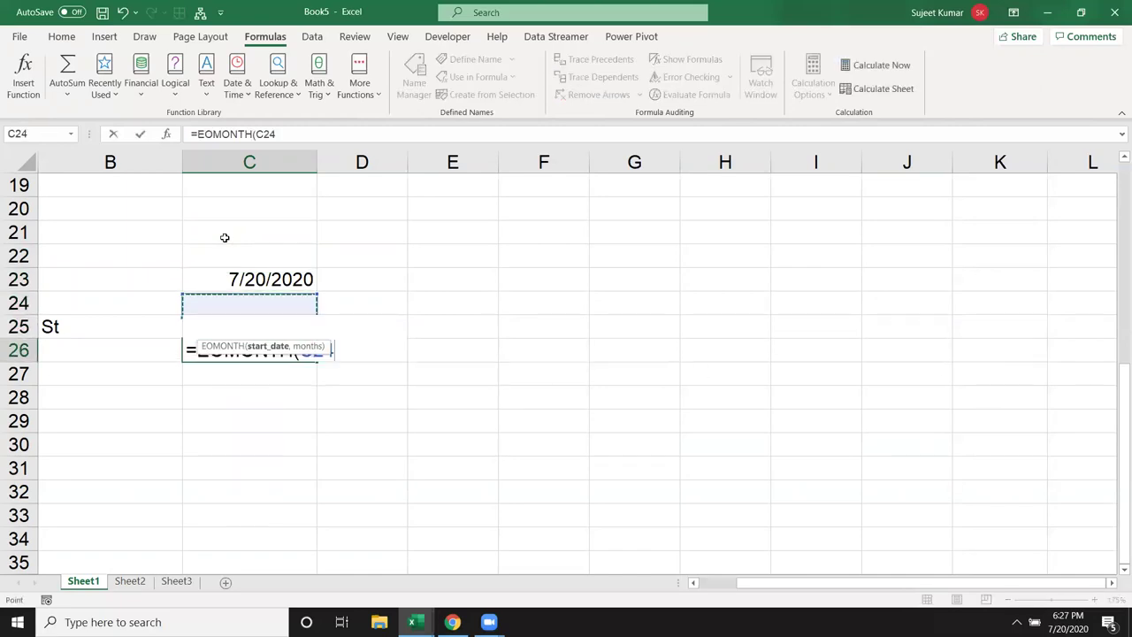
key("Up")
type(",0")
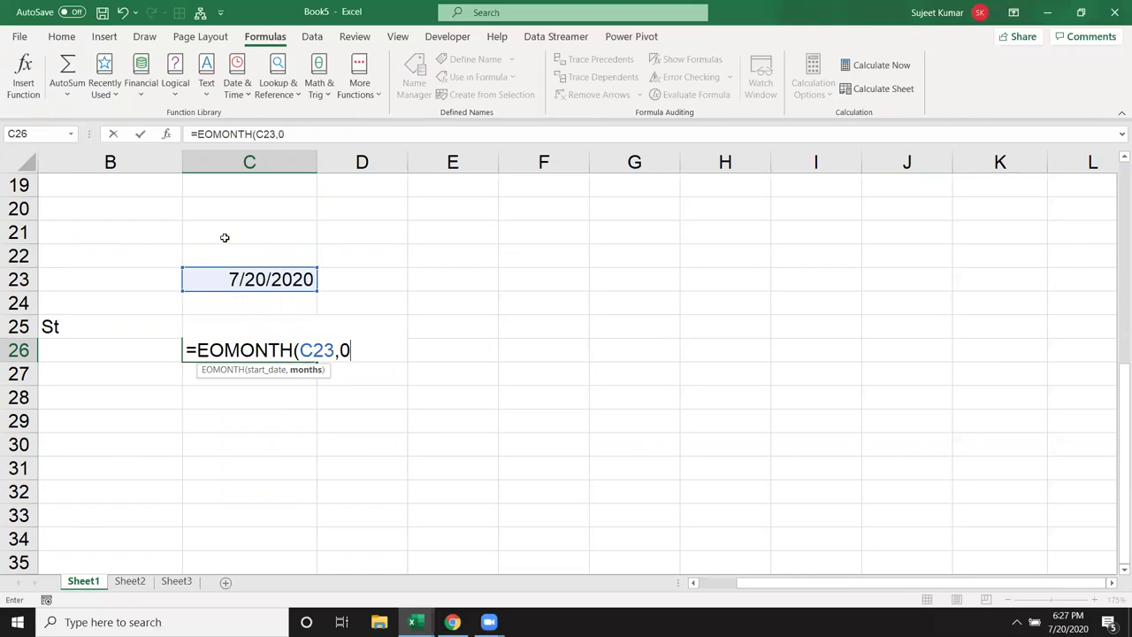
key("Return")
key("Up")
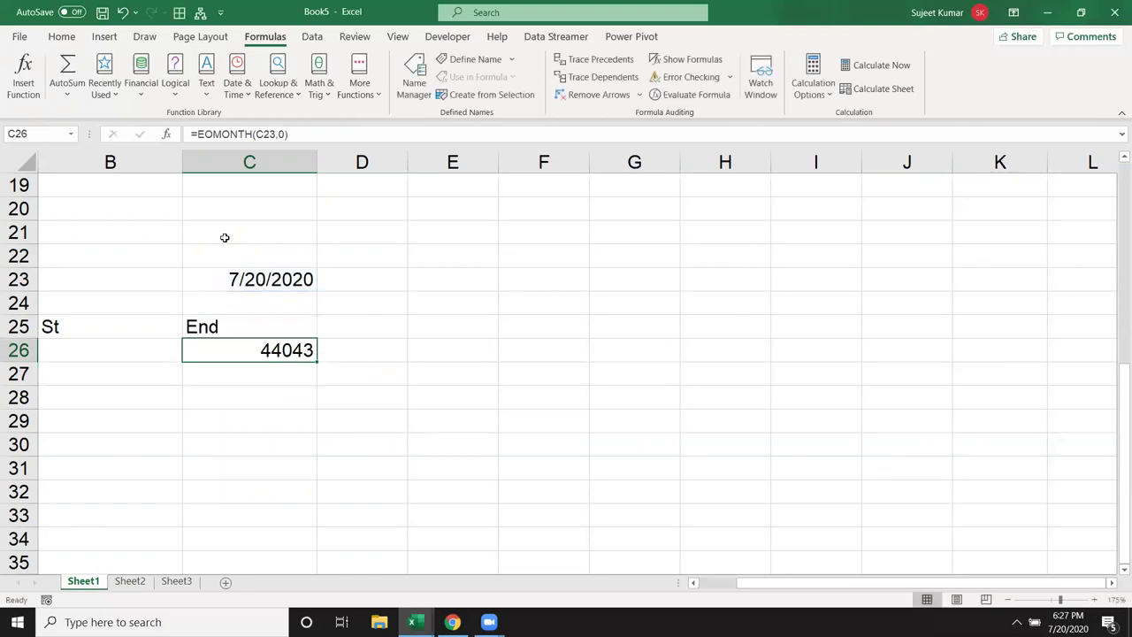
key("ctrl+shift+3")
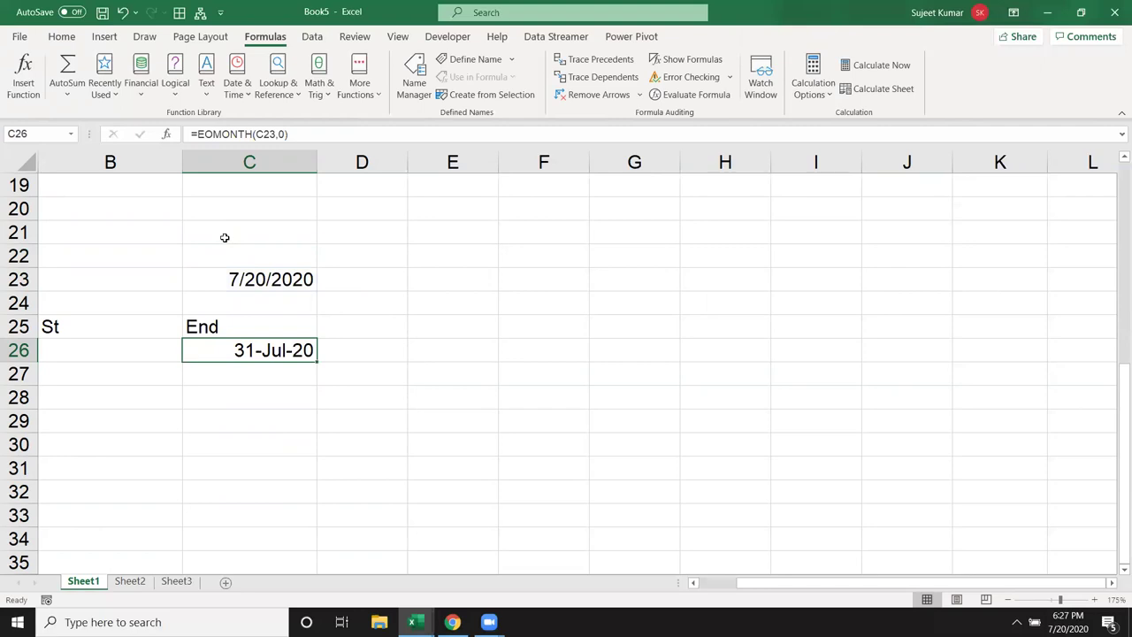
Enter =EOMONTH(C23,-1)+1 in B26 to get the month's first day, 7/1/2020
key("Left")
type("=eo")
key("Tab")
key("Up")
key("Up")
key("Right")
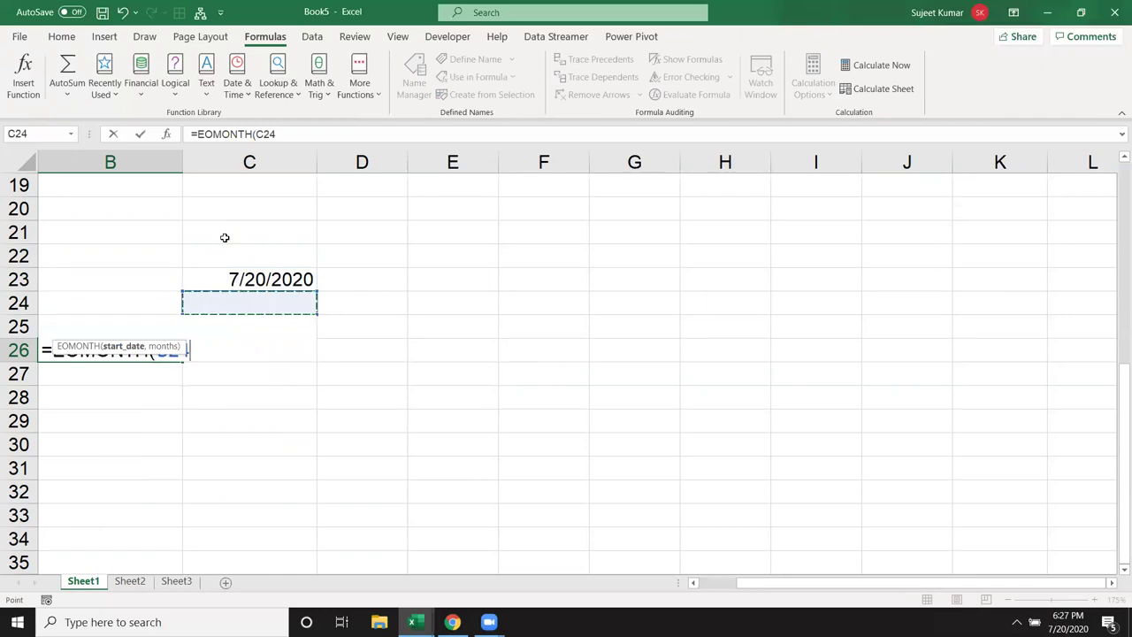
key("Up")
type(",-1")
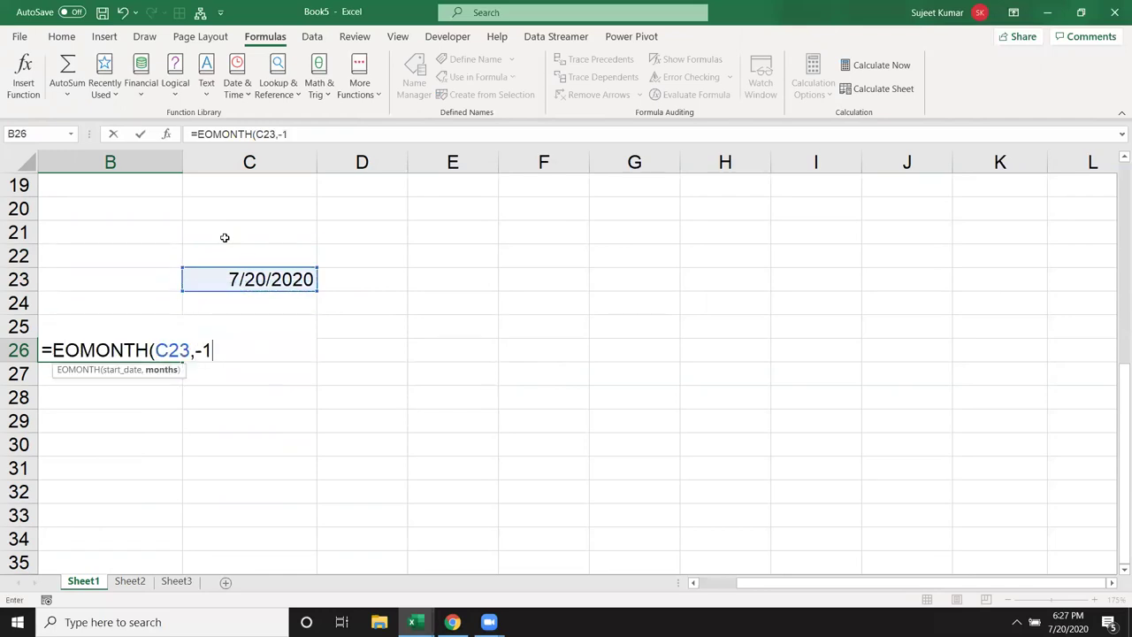
type(")")
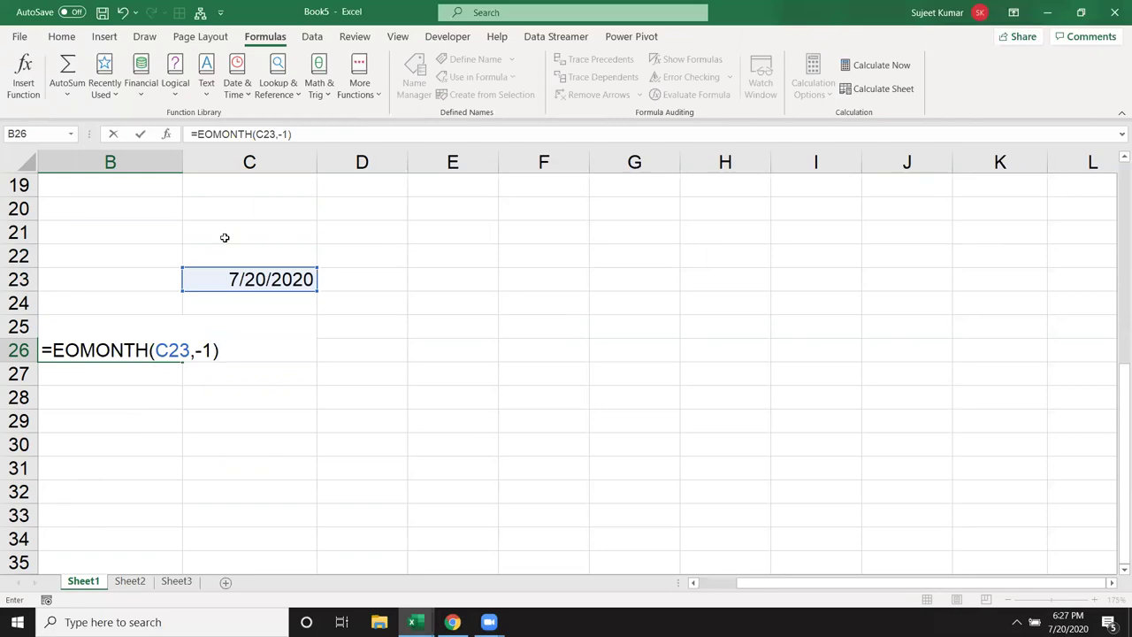
type("+1")
key("Return")
key("Up")
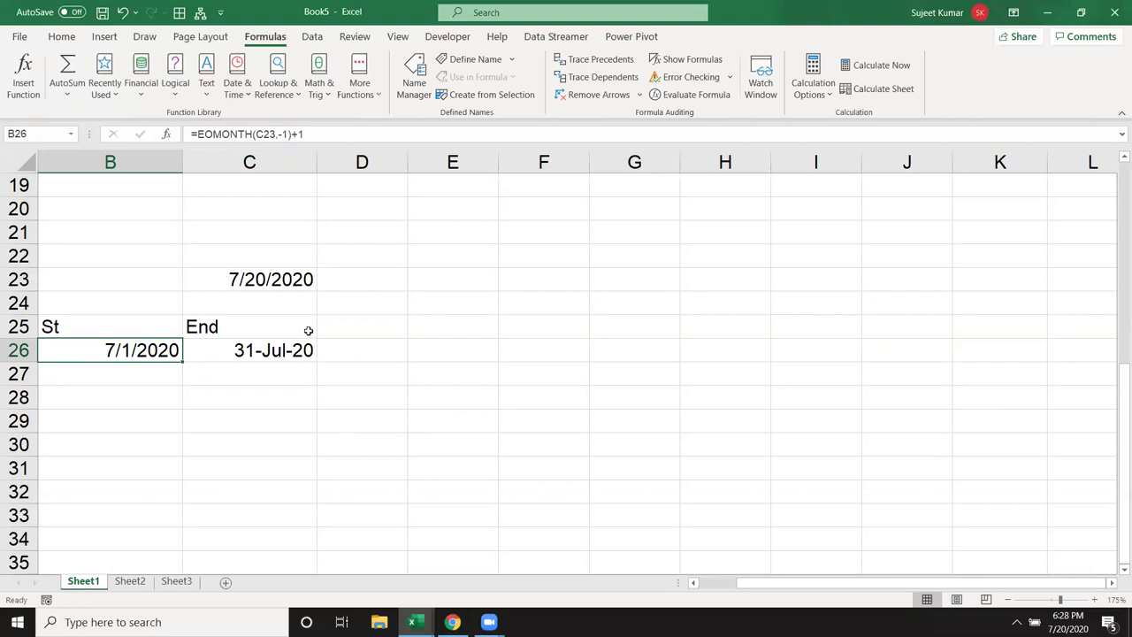
left_click(188, 395)
Type 7/1 in E20 and fill the dates down to 12-Jul in E31
left_click(206, 75)
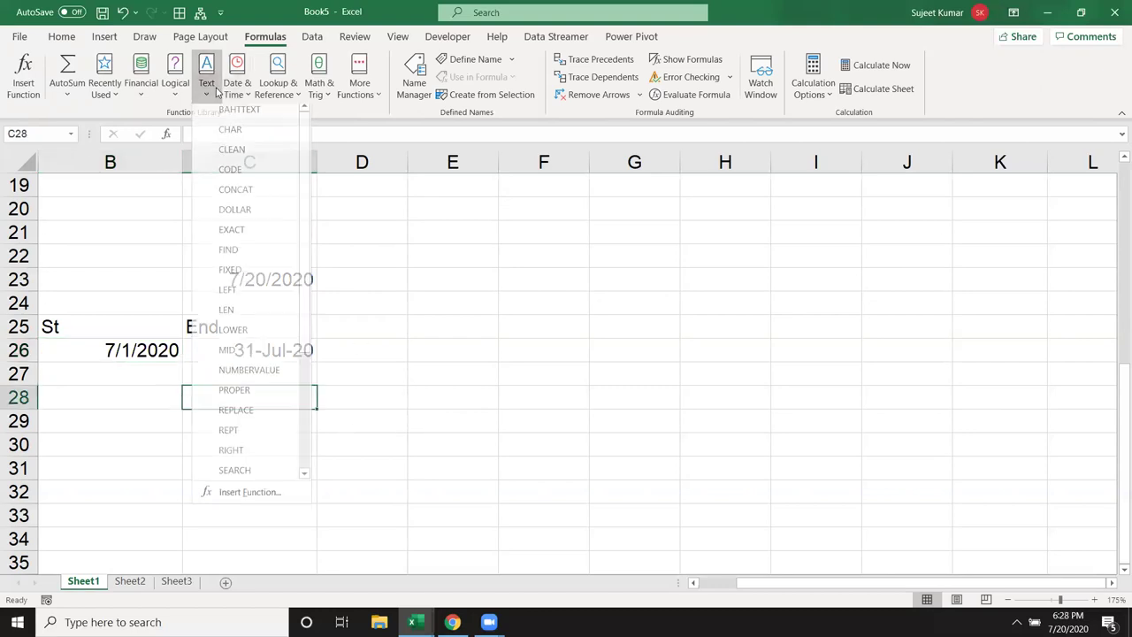
left_click(548, 196)
left_click(459, 203)
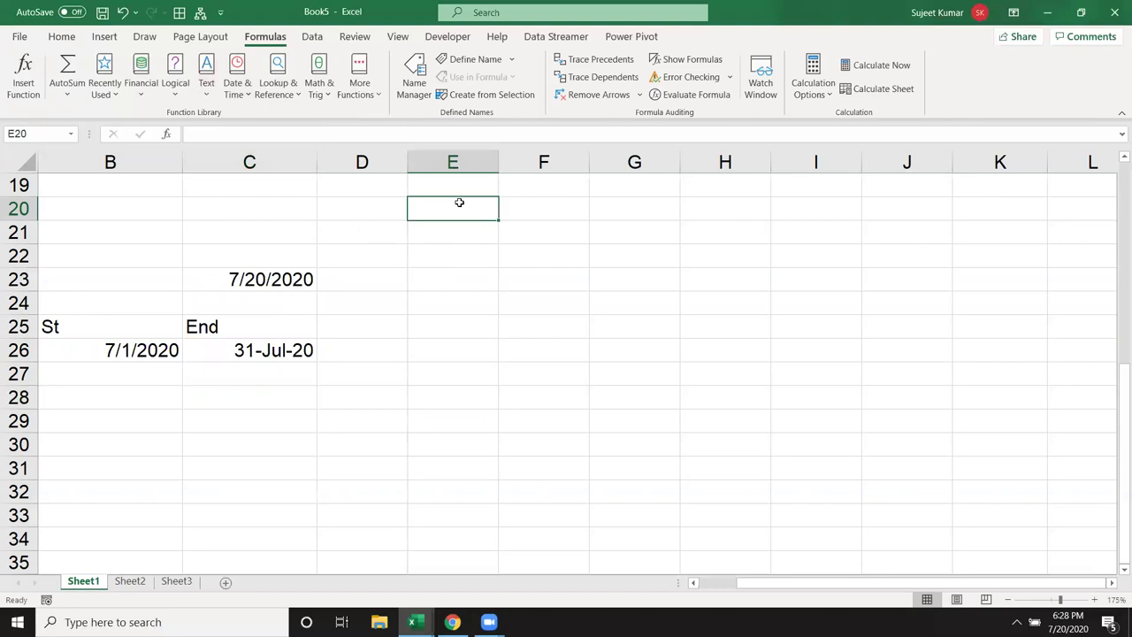
type("1")
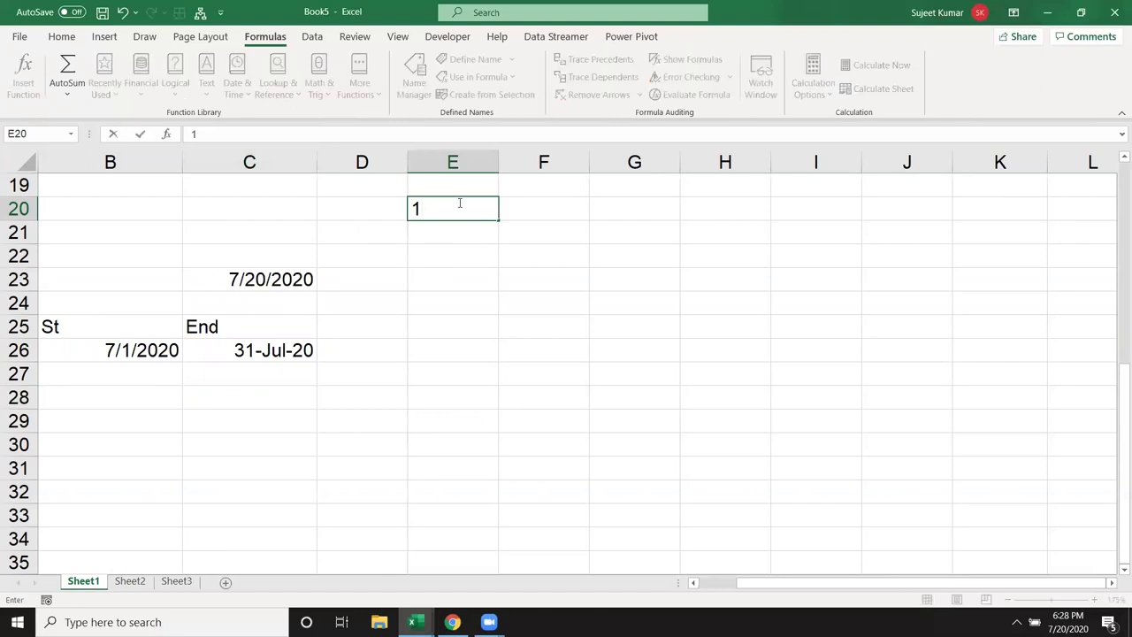
key("BackSpace")
type("7/1")
left_click(367, 276)
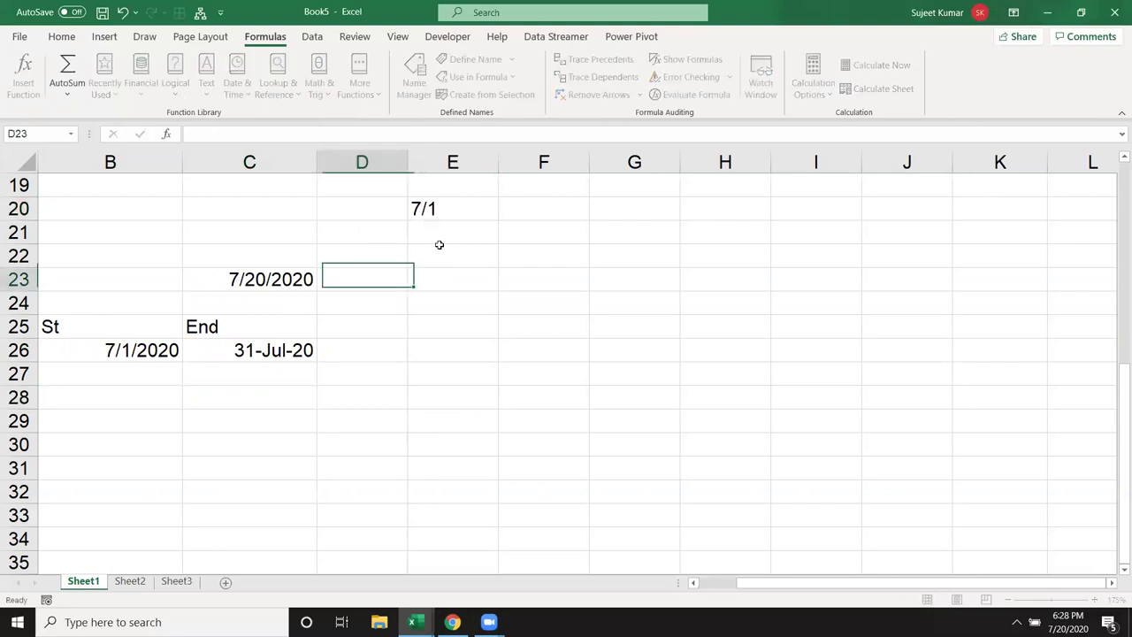
left_click(491, 213)
left_click_drag(497, 223, 496, 473)
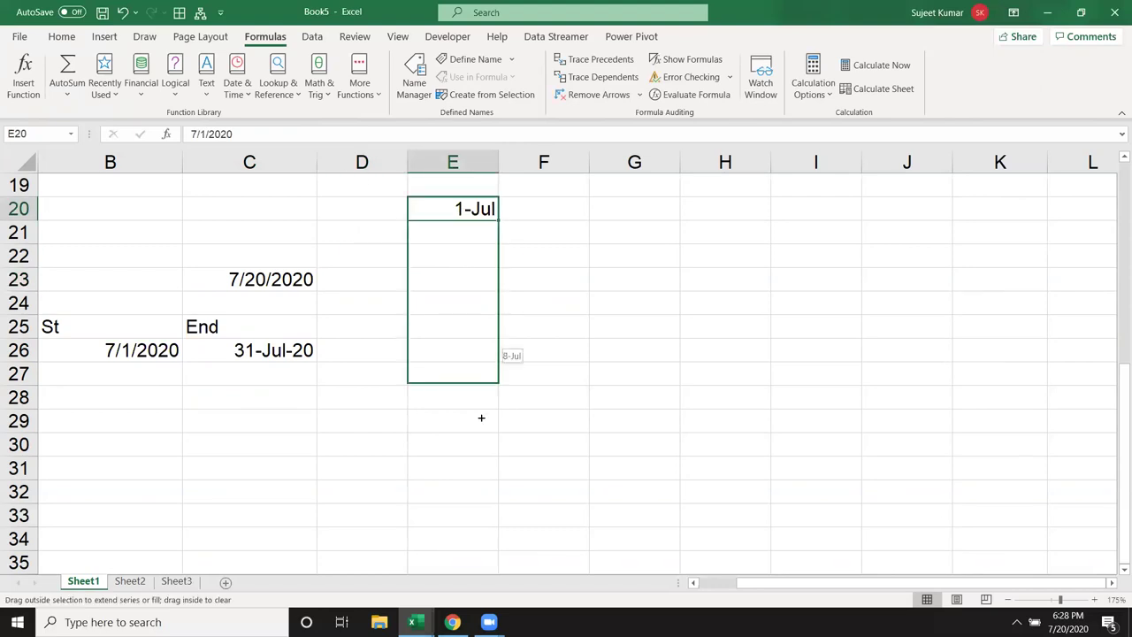
Enter =TEXT(E20,"DDD") in F20 and fill it down to show weekday names
left_click(544, 216)
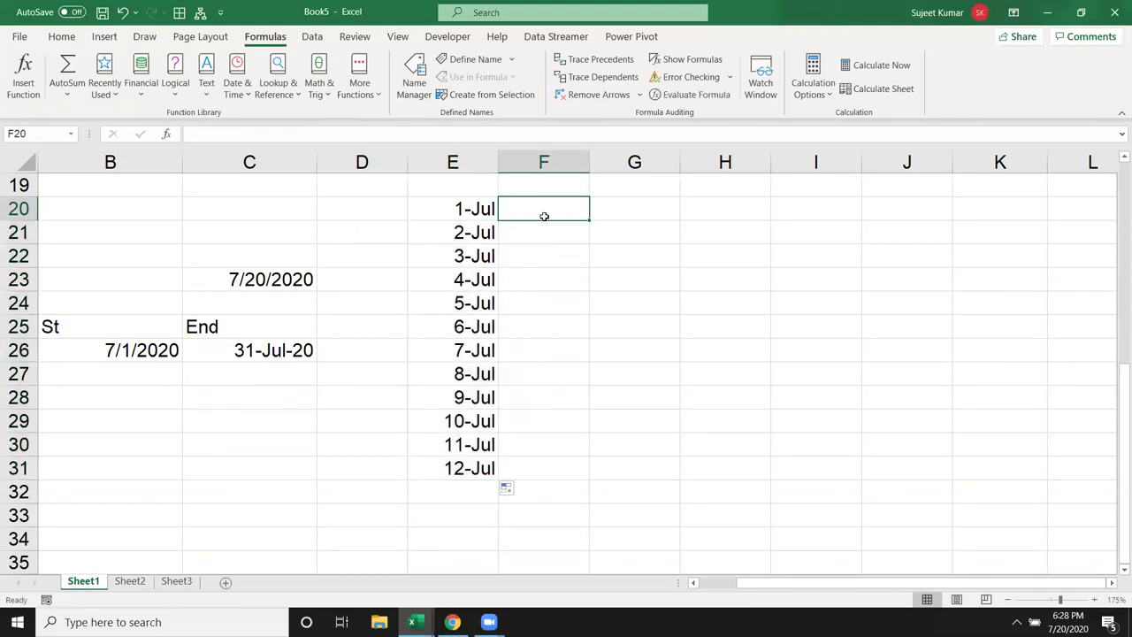
type("=te")
key("Tab")
key("Left")
type(",\"DDD\"")
key("Return")
left_click(548, 212)
double_click(591, 222)
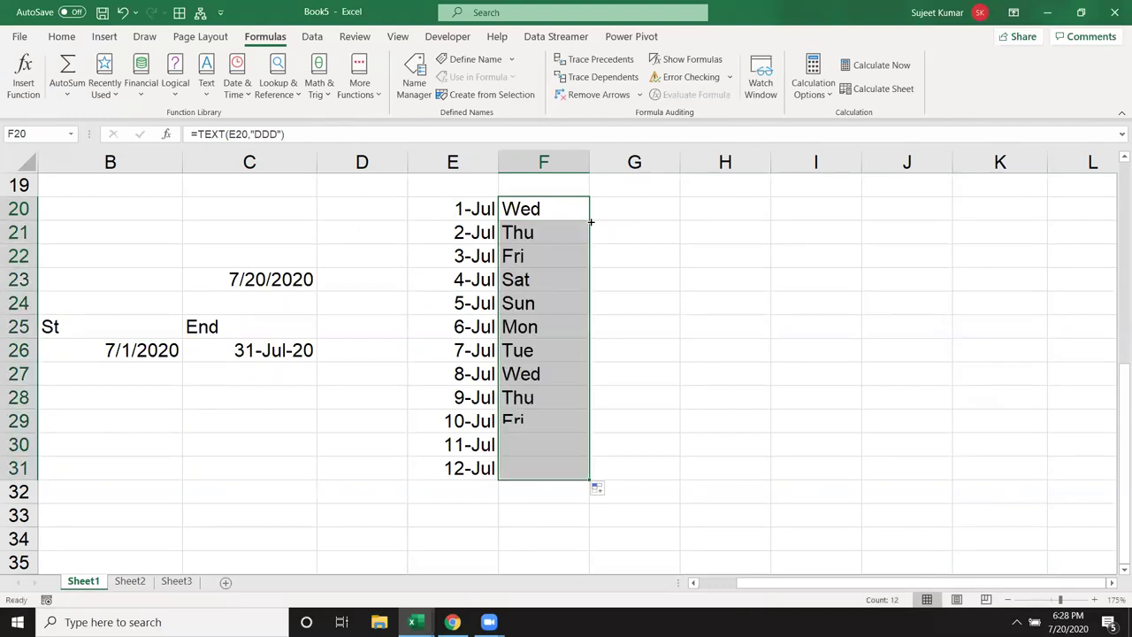
left_click(569, 212)
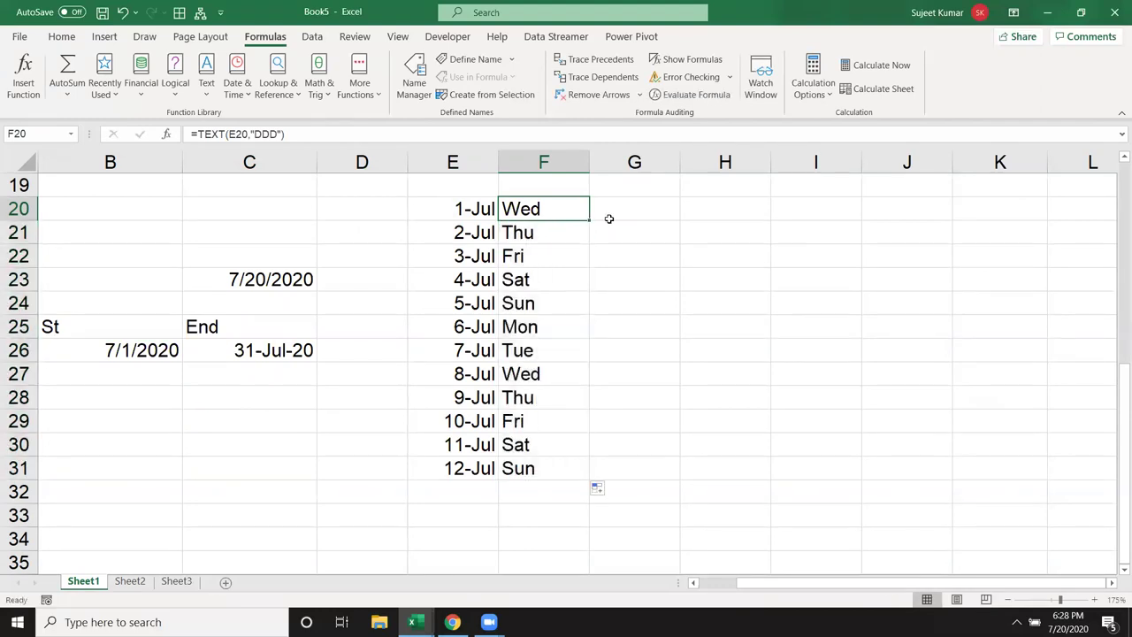
left_click(610, 219)
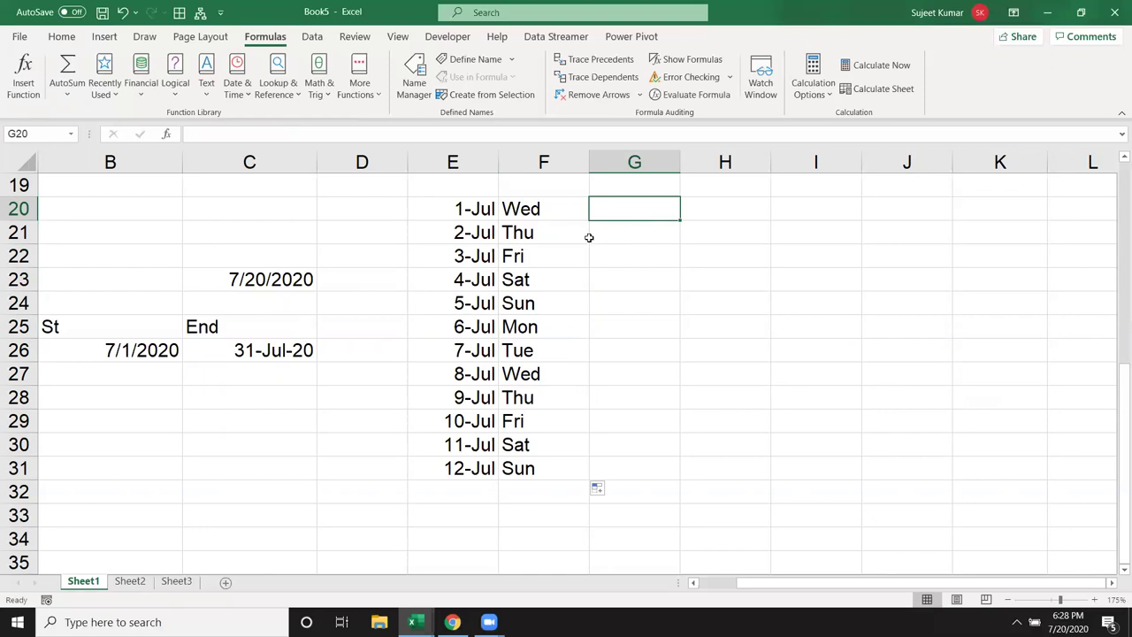
Type test values 1 and 2 into G25 and G26
left_click(576, 320)
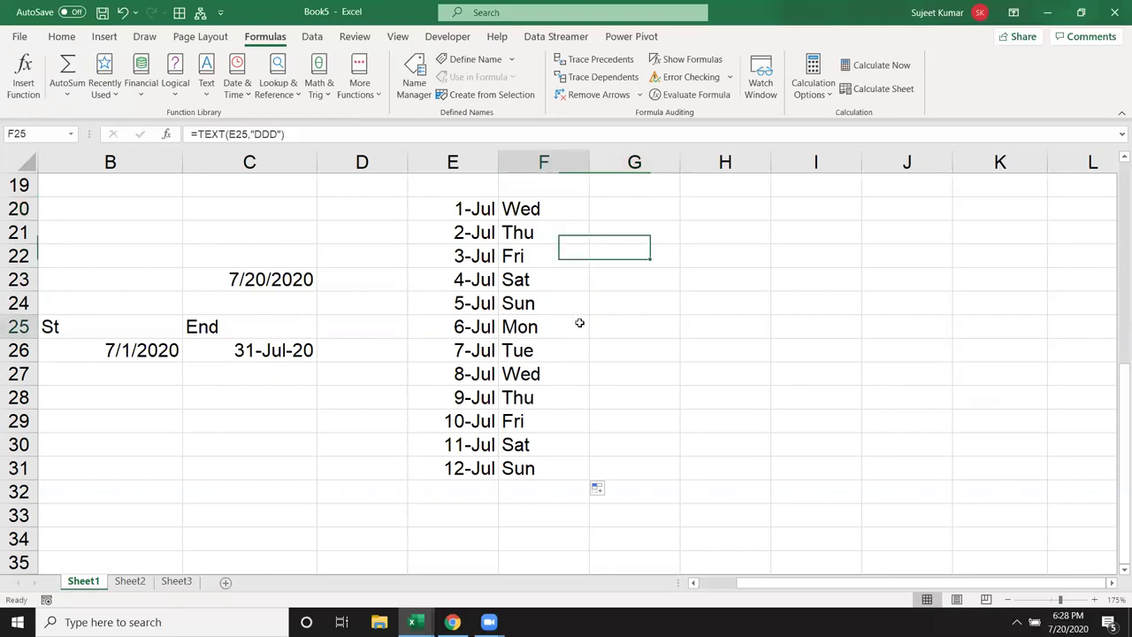
left_click(612, 324)
type("1")
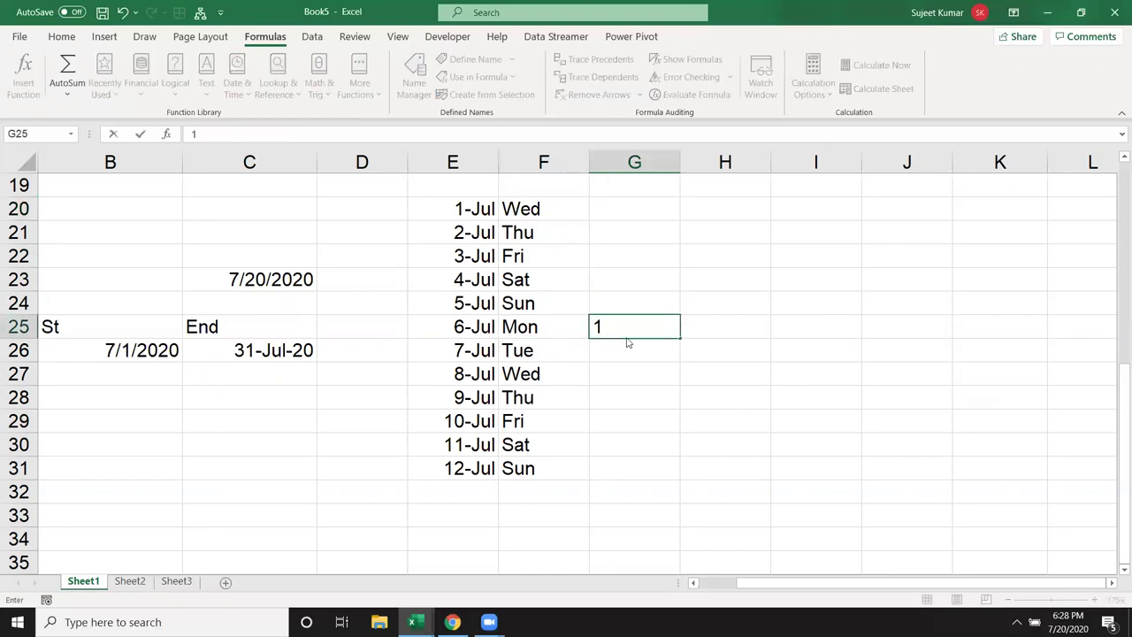
left_click(622, 347)
type("2")
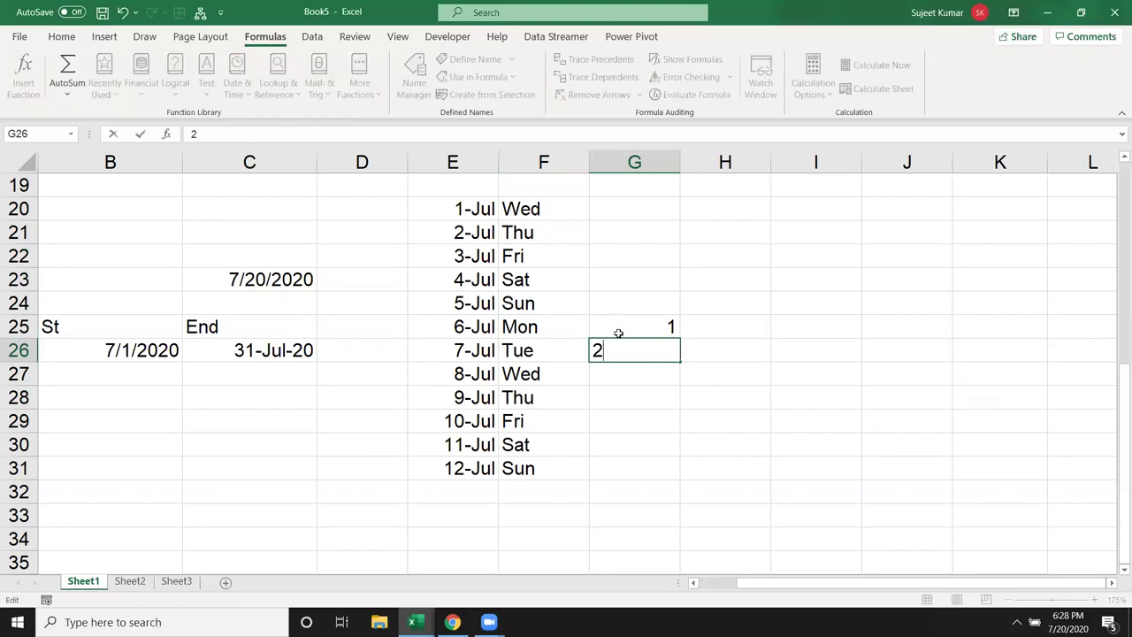
left_click(616, 271)
Enter =WEEKDAY(E20,2) in G20 and fill it down to G31, Monday as 1
left_click(612, 211)
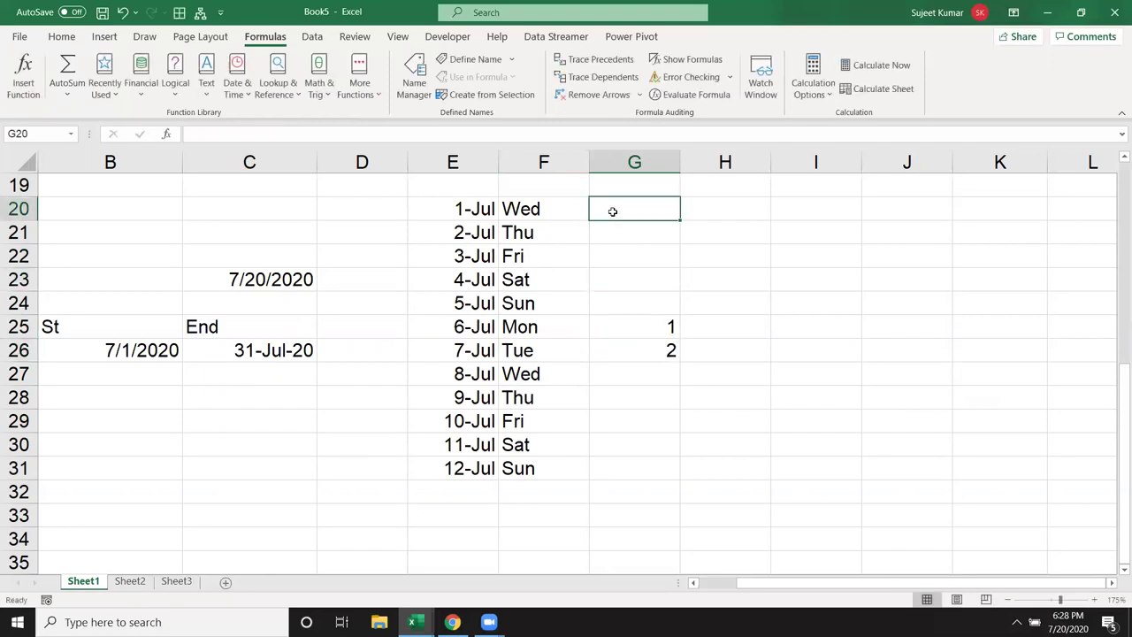
type("=wee")
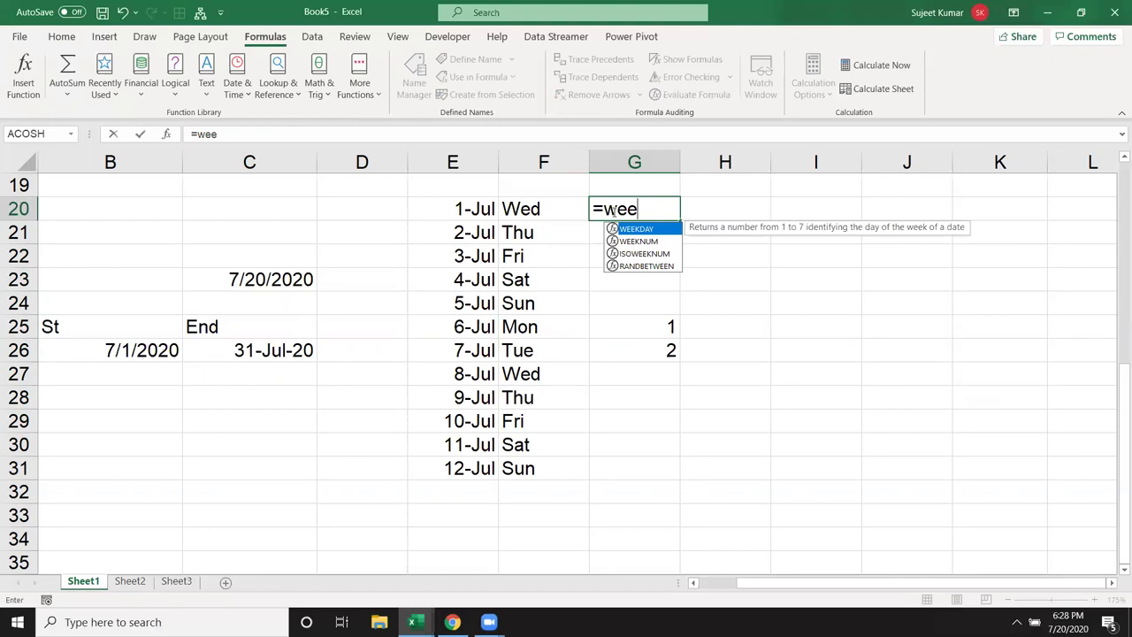
key("Tab")
key("Left")
key("Left")
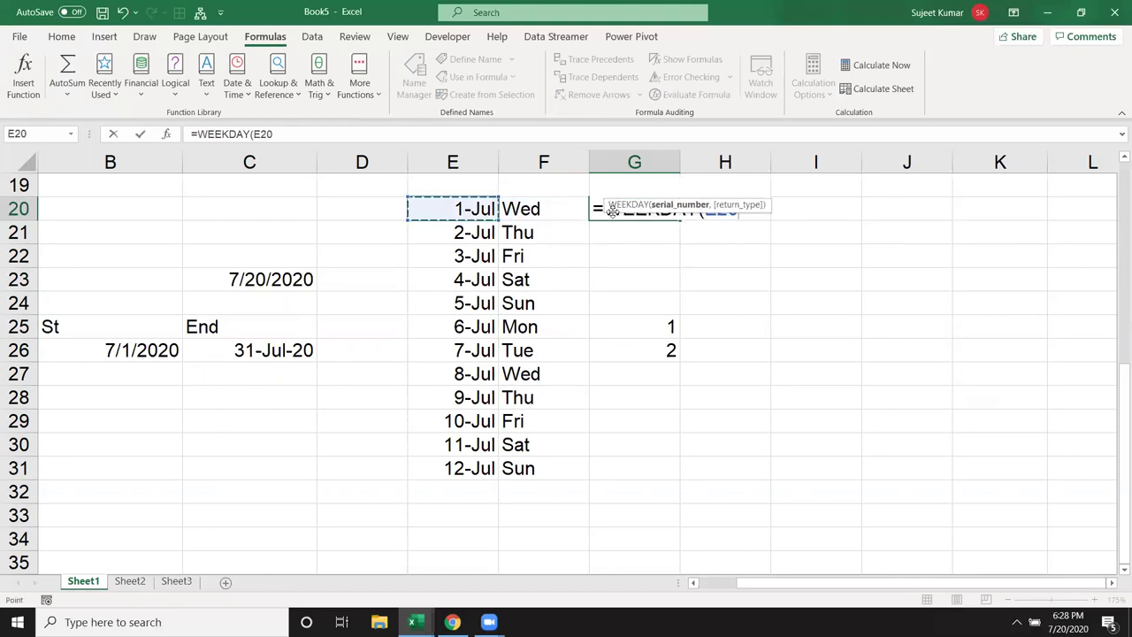
type(",")
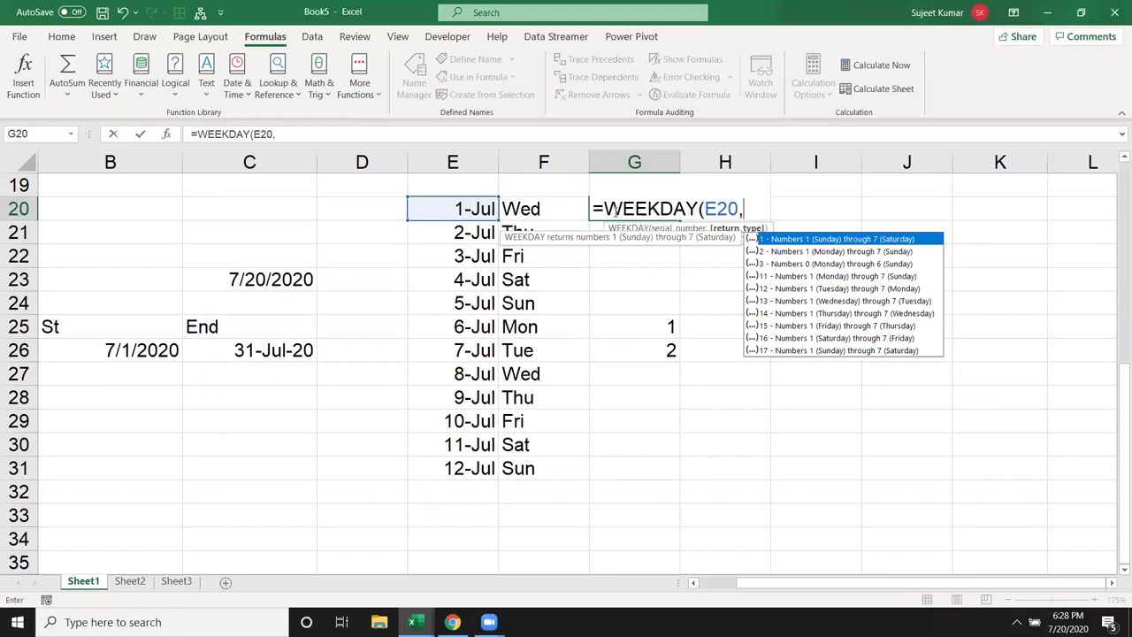
key("Down")
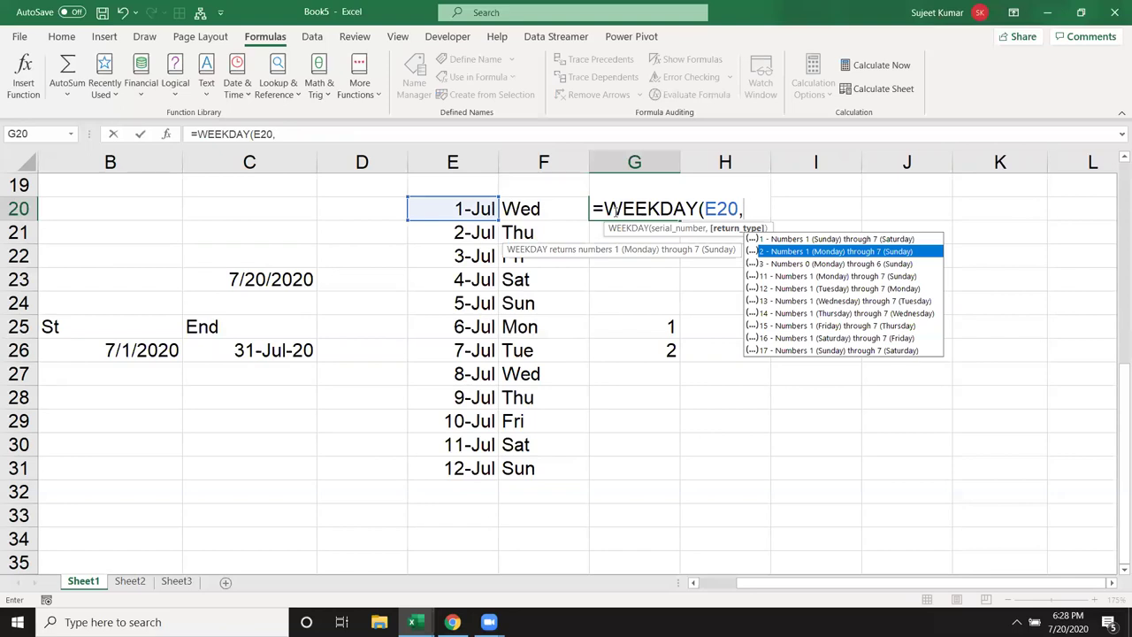
key("Up")
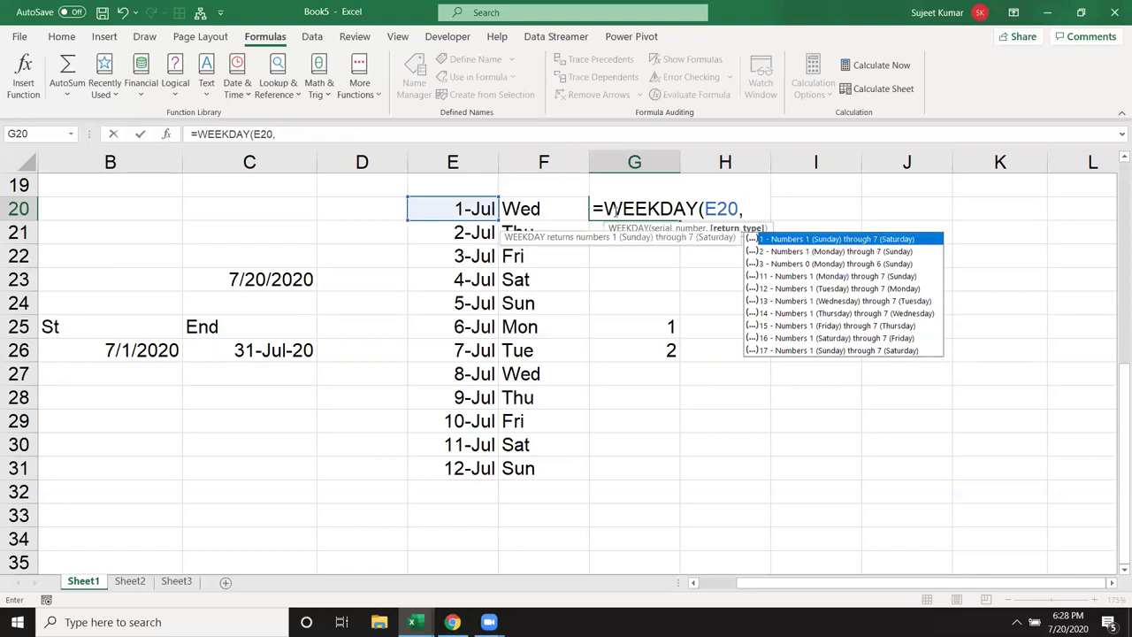
key("Down")
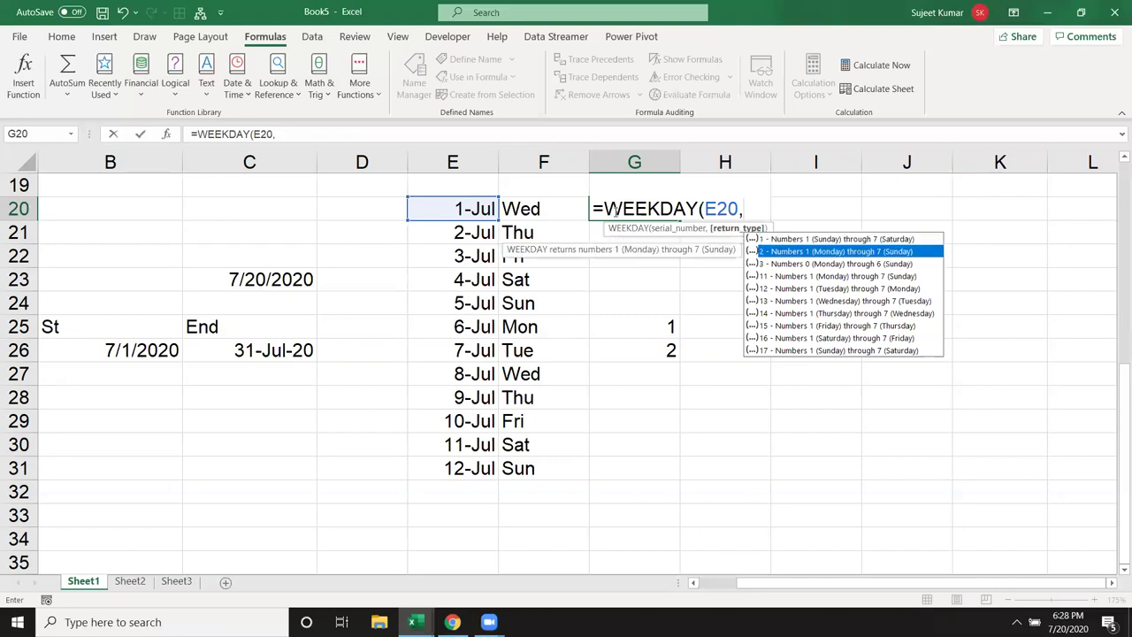
type("2")
key("Return")
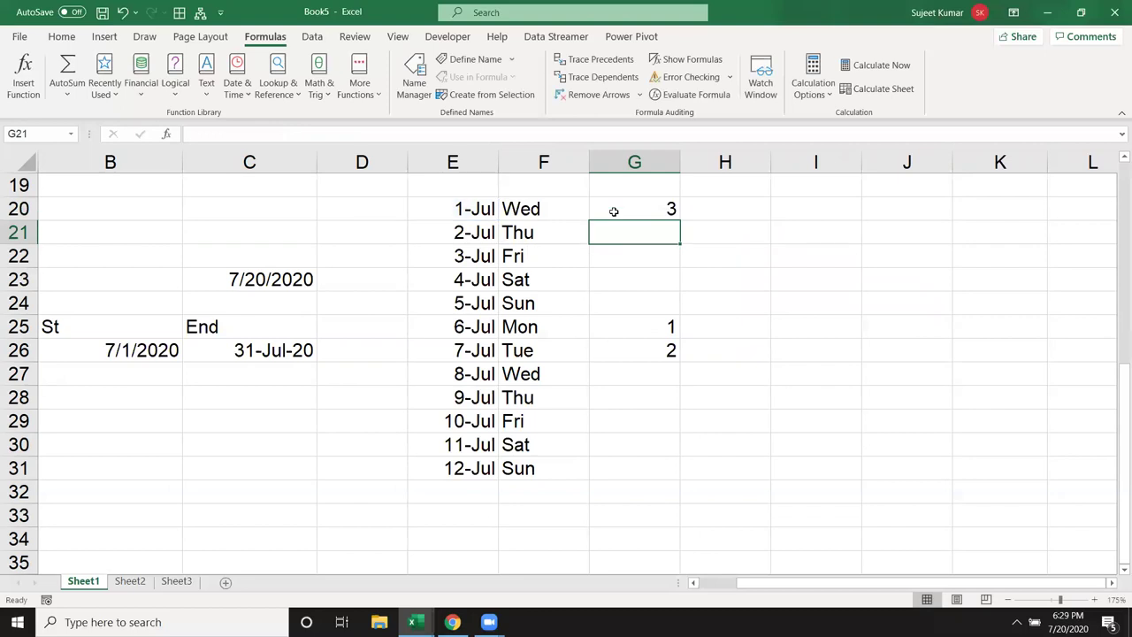
left_click(651, 205)
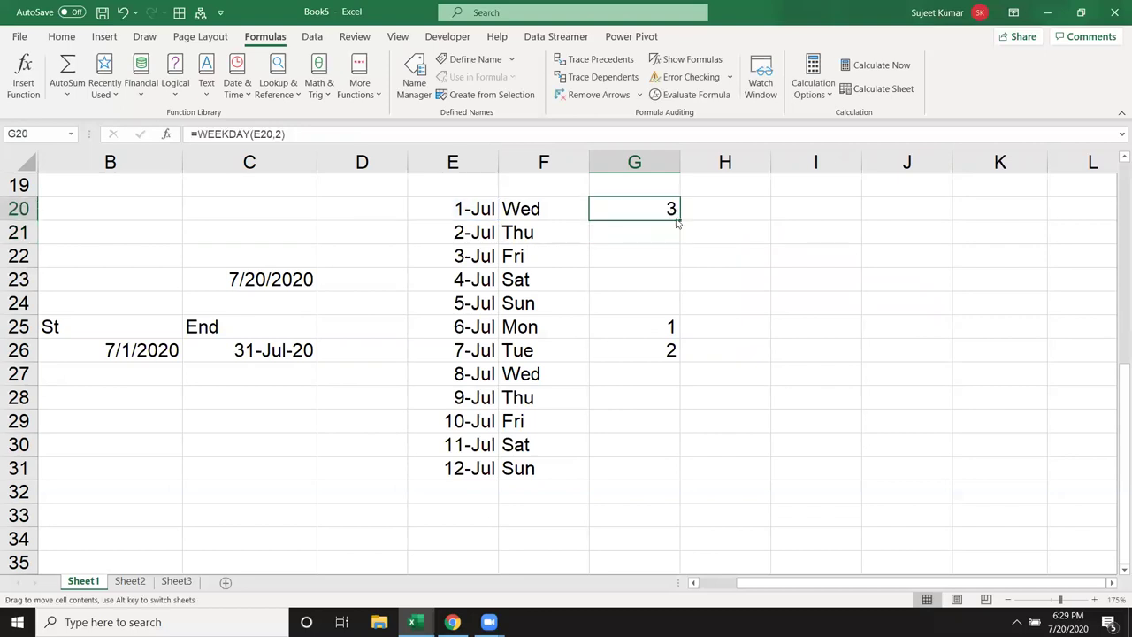
left_click_drag(677, 223, 682, 473)
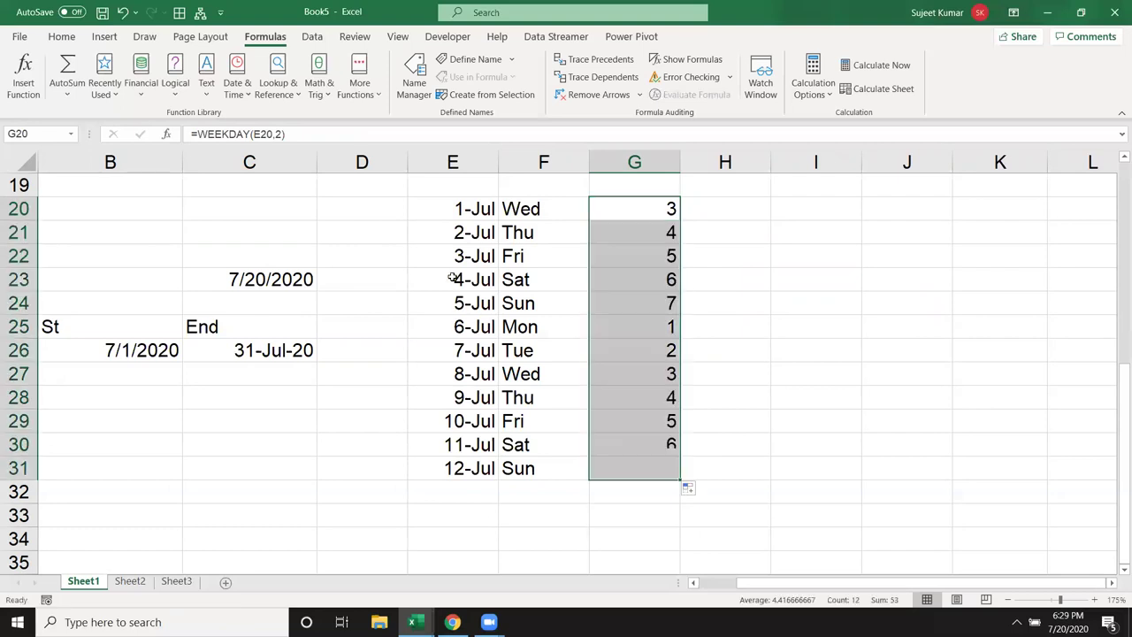
left_click(706, 210)
Enter =WEEKNUM(E20) in H20 and fill it down to row 31
type("=")
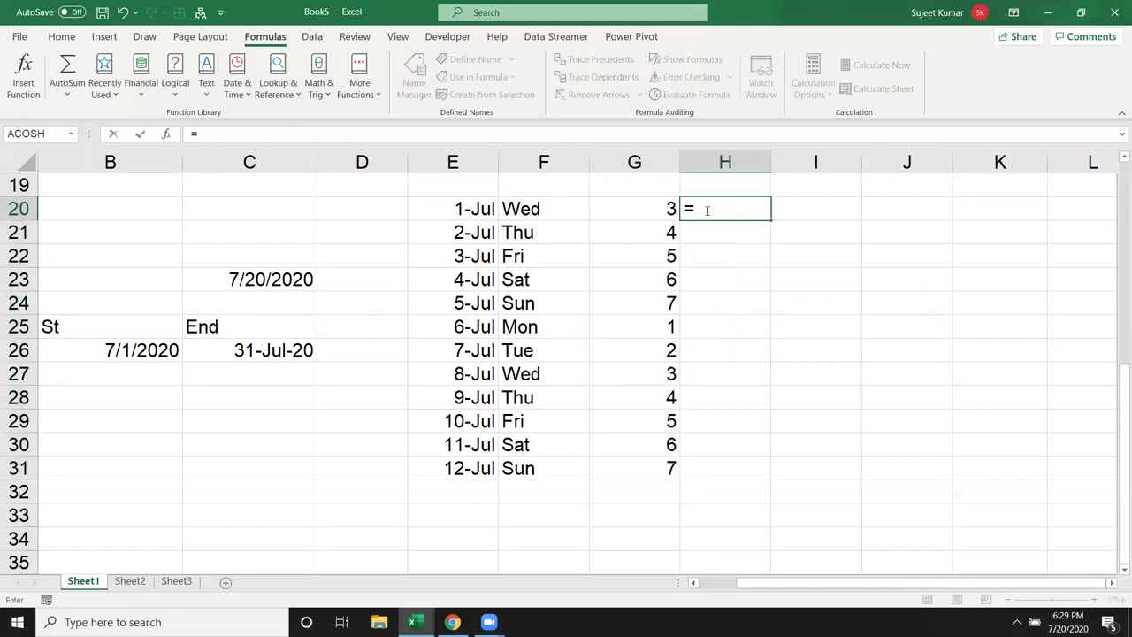
type("wee")
key("Down")
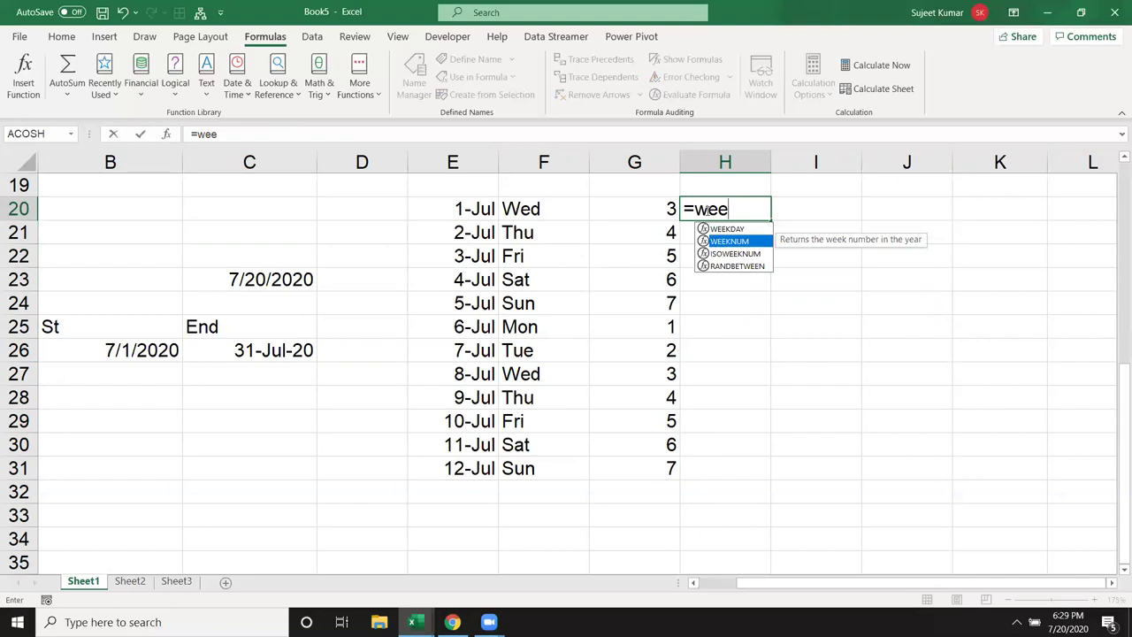
key("Tab")
key("Left")
key("Left")
key("Left")
key("Return")
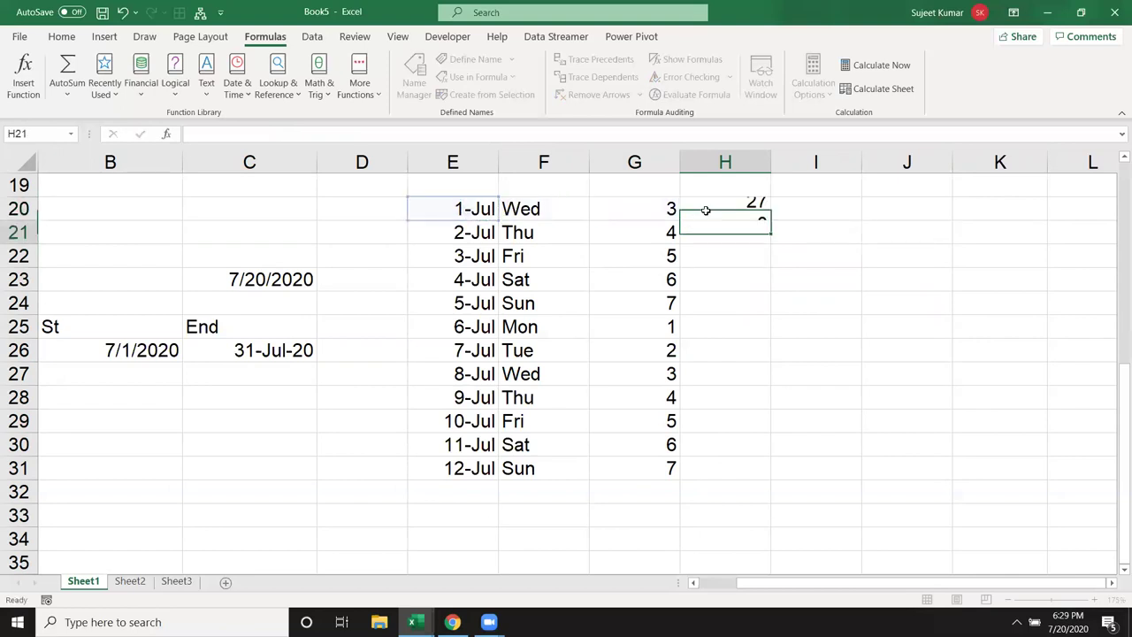
left_click(725, 205)
double_click(770, 220)
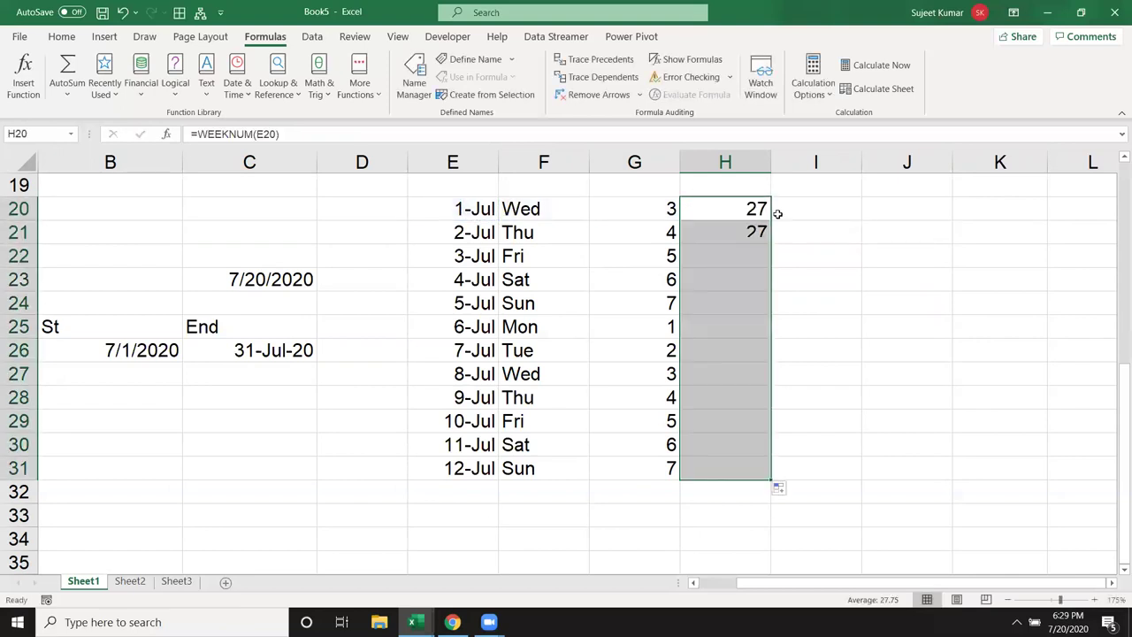
Enter =ISOWEEKNUM(E20) in I20 and fill it down to I31
left_click(793, 206)
type("=is")
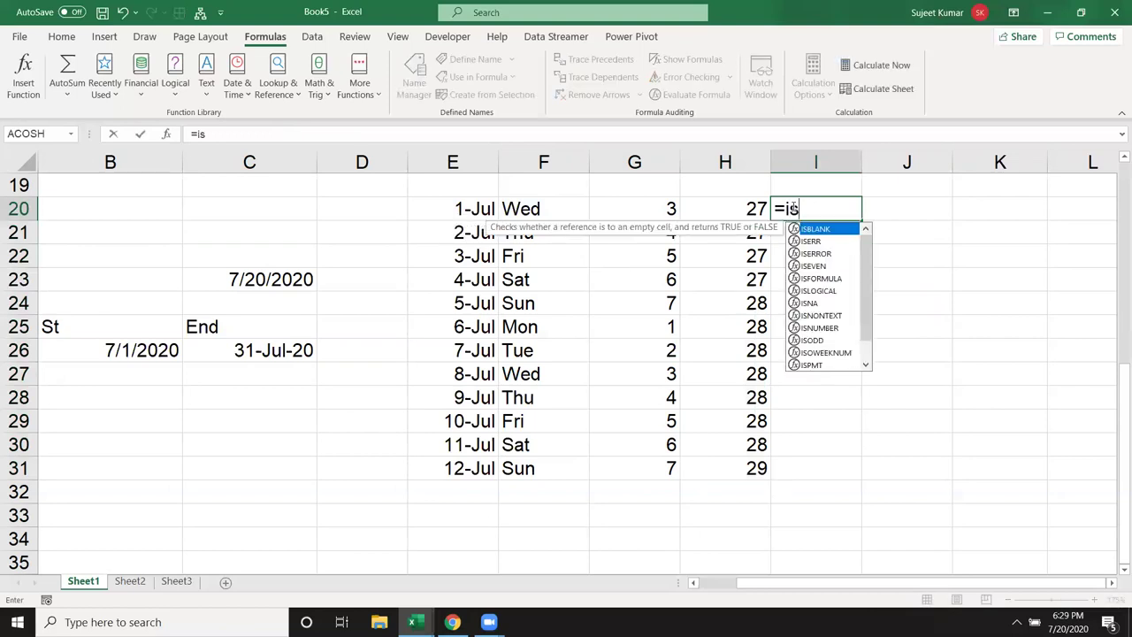
type("o")
key("Down")
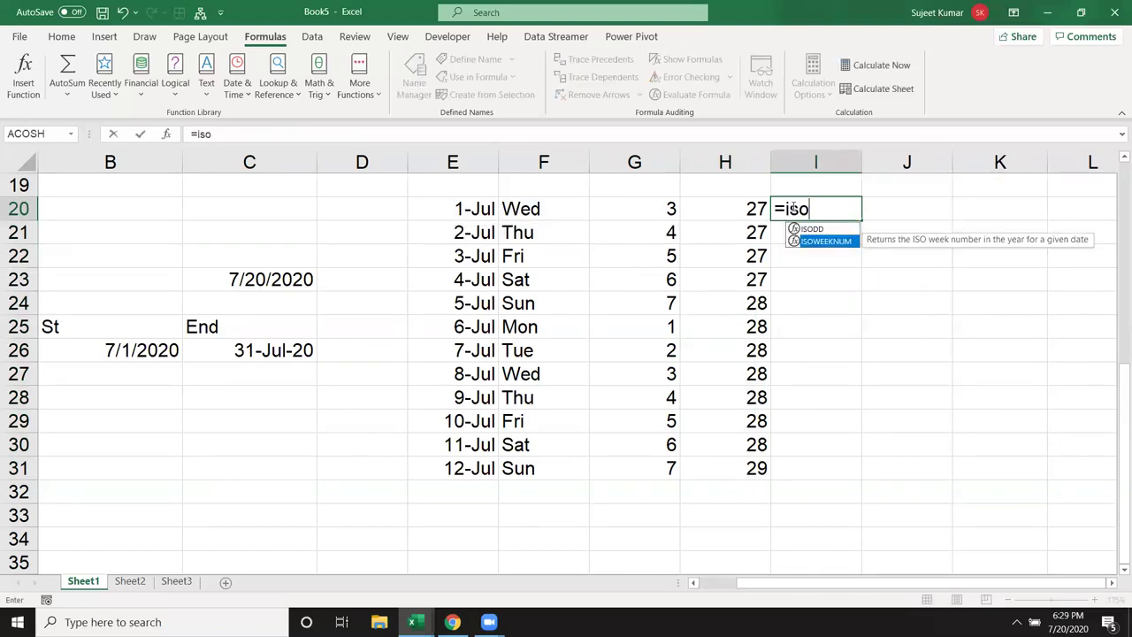
key("Tab")
key("Left")
key("Left")
key("Left")
key("Left")
left_click(793, 209)
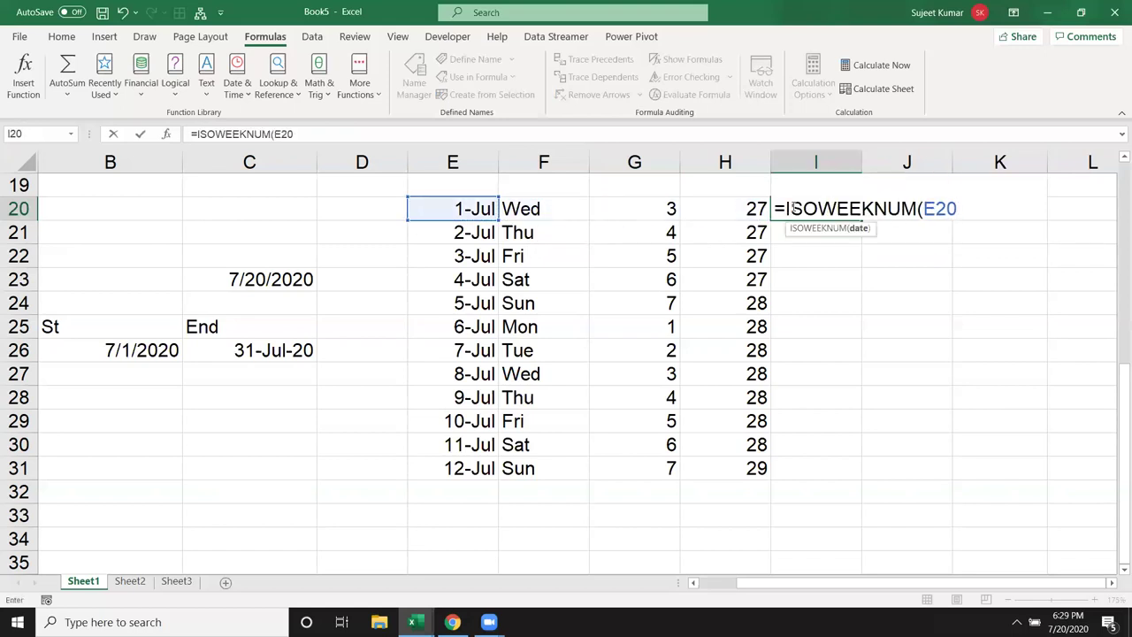
key("Return")
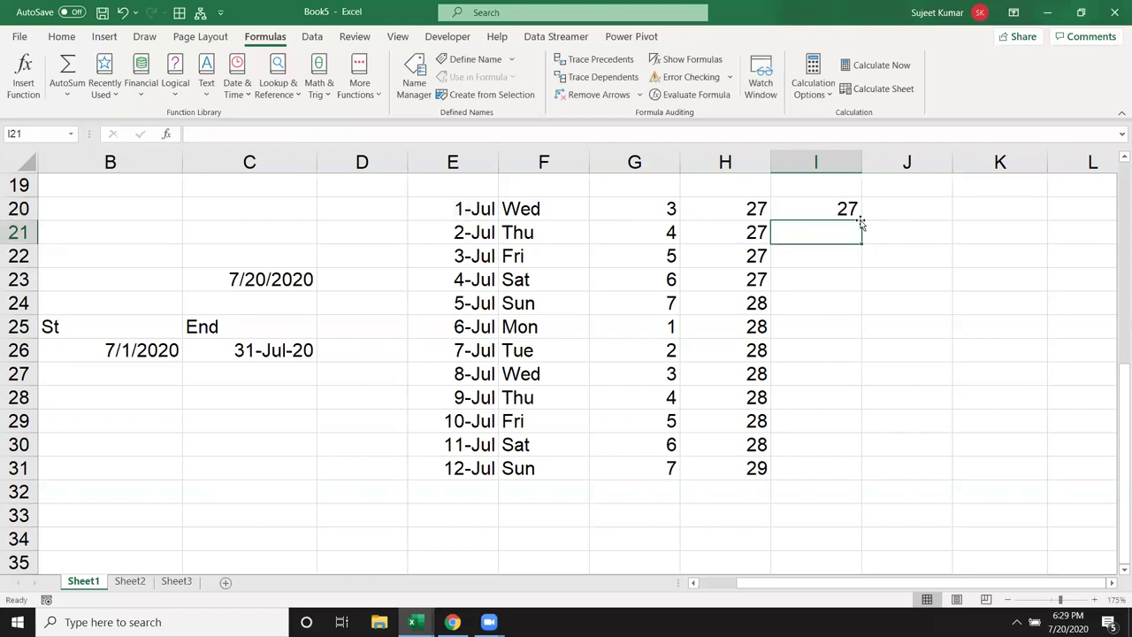
left_click(843, 216)
left_click_drag(860, 223, 863, 477)
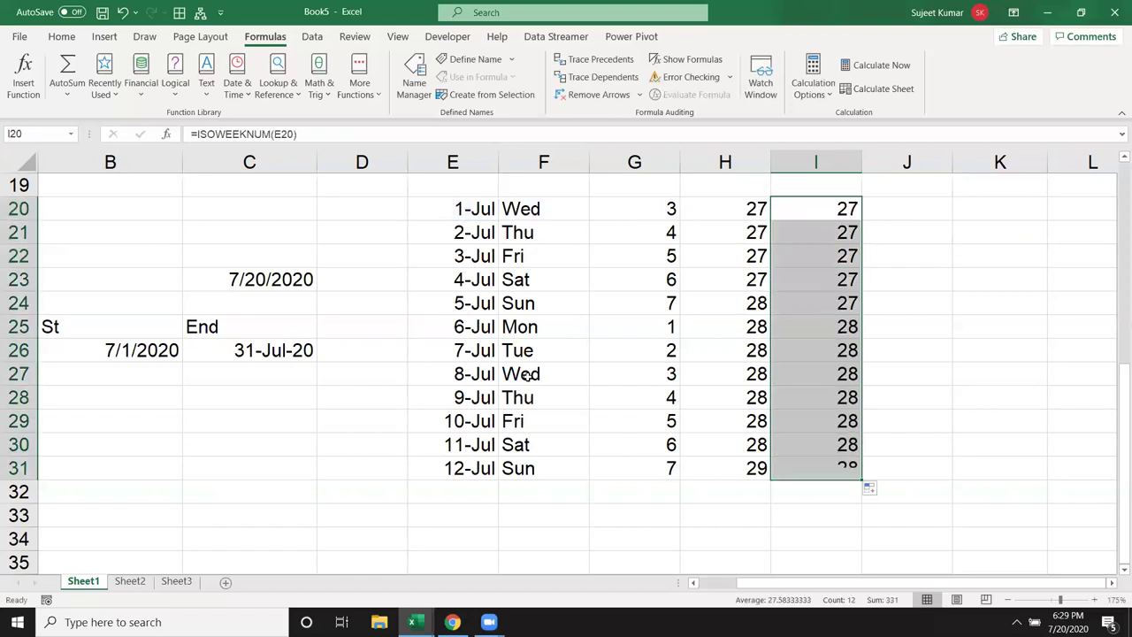
left_click(543, 373)
left_click(361, 209)
Browse the Date & Time functions, then enter 1-Jan as the start date in B33
left_click(240, 99)
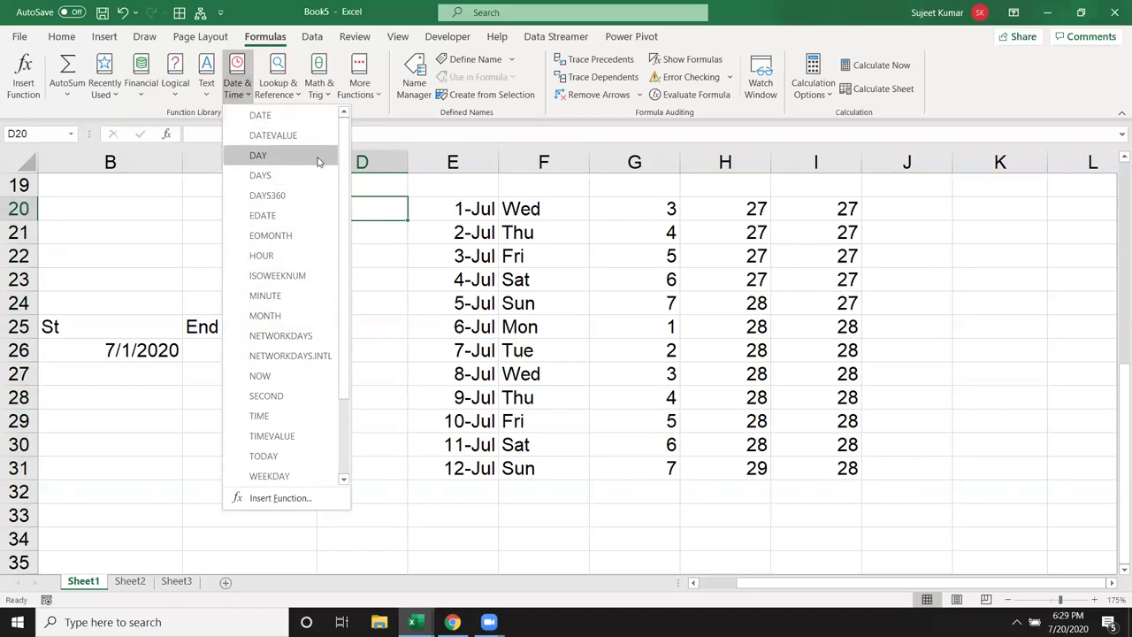
scroll(302, 360, "down", 2)
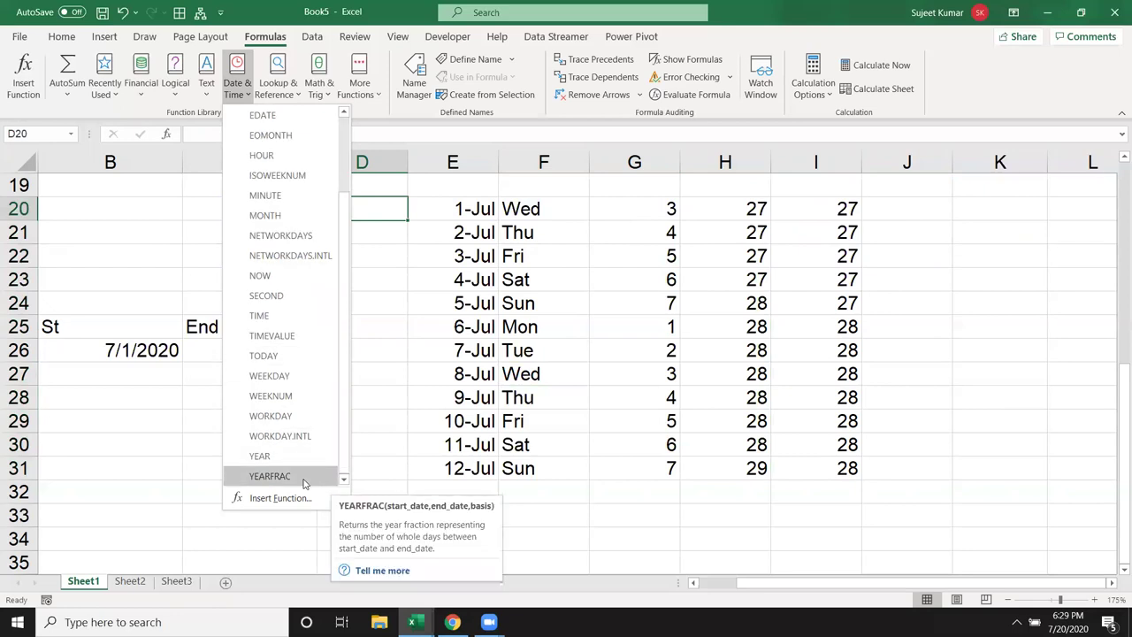
left_click(631, 531)
scroll(497, 475, "down", 3)
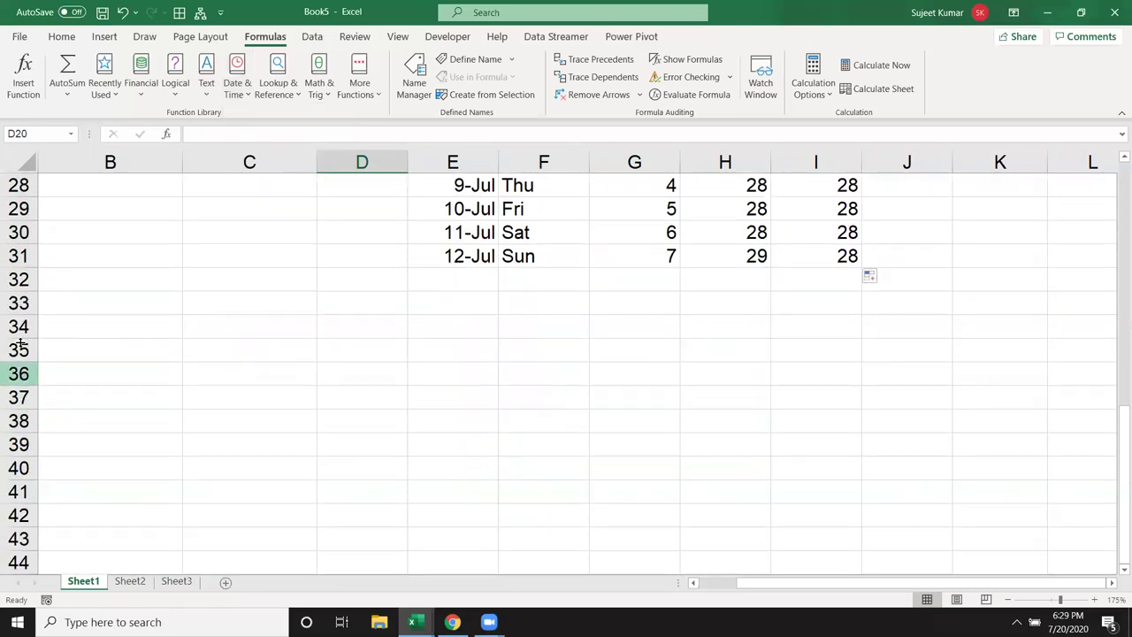
left_click(139, 313)
type("1/1")
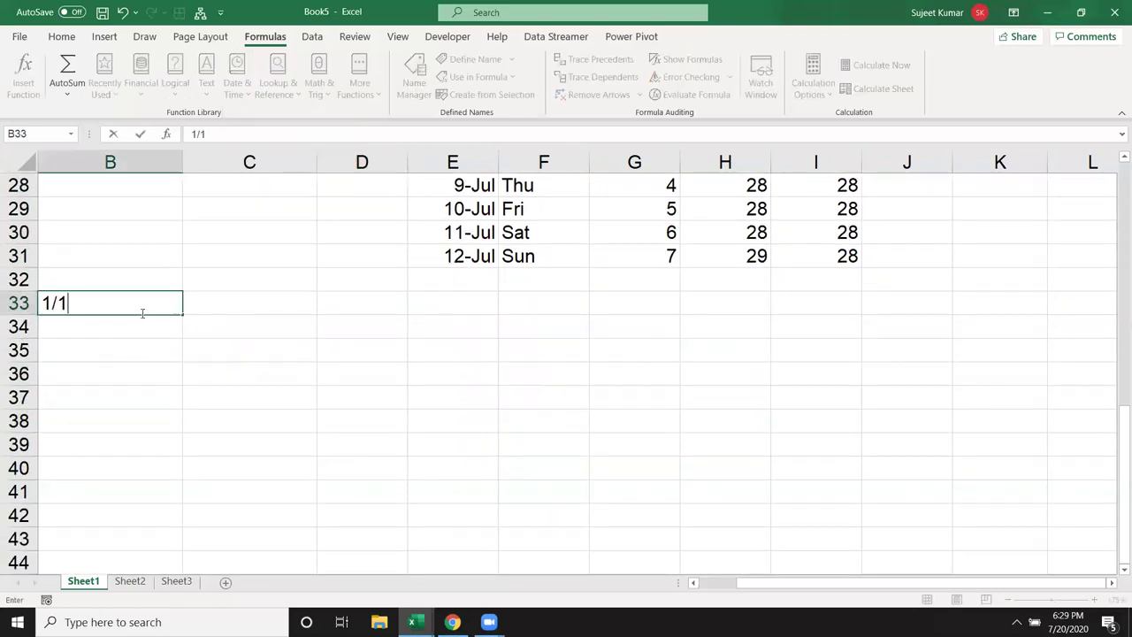
key("Tab")
Insert today's date in C33 and add the label 5L in D32
key("ctrl+semicolon")
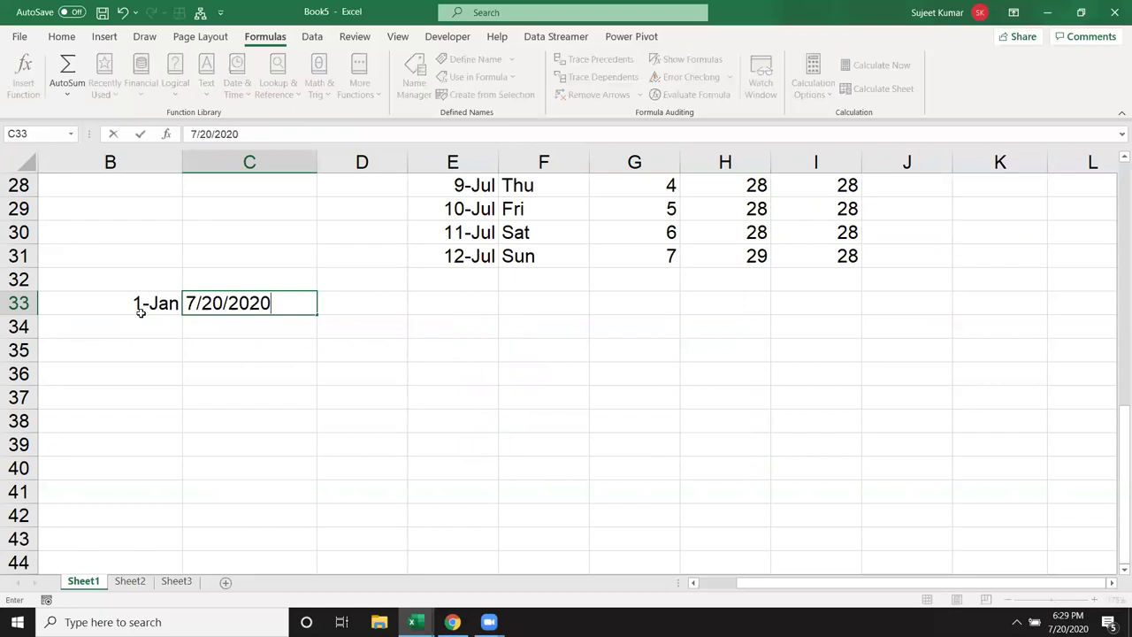
key("Return")
key("Up")
key("Right")
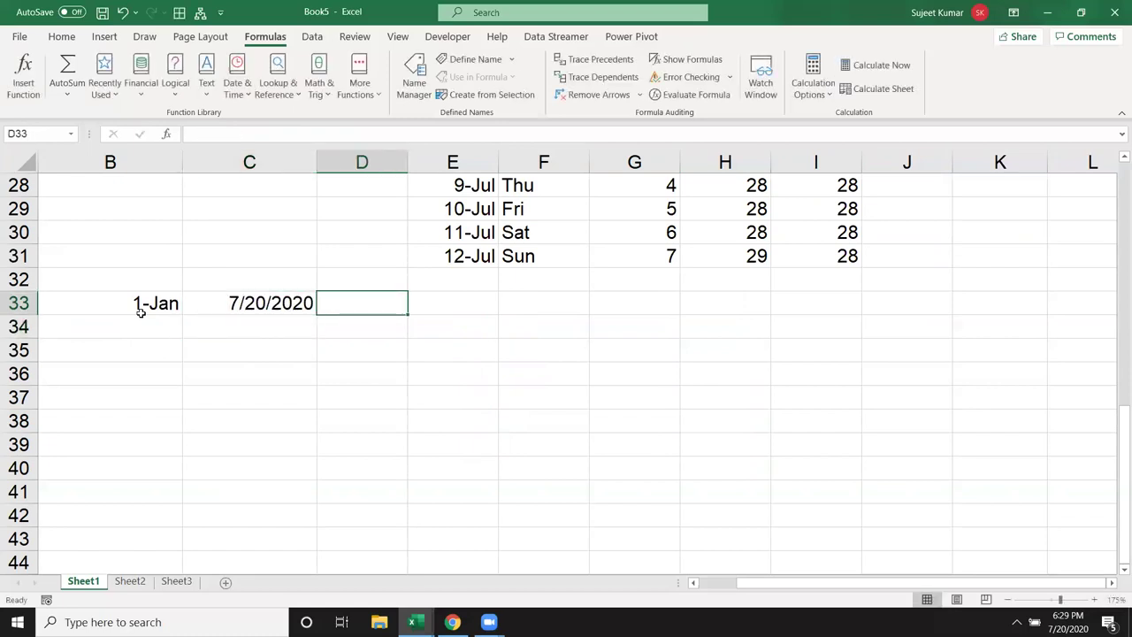
key("Up")
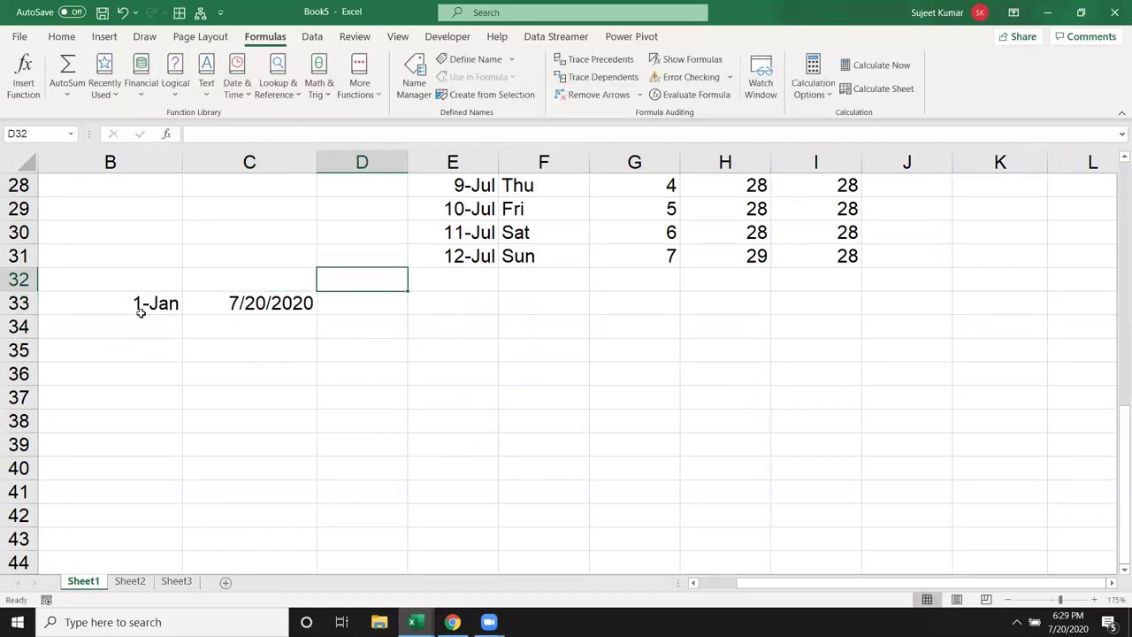
type("5L")
key("Return")
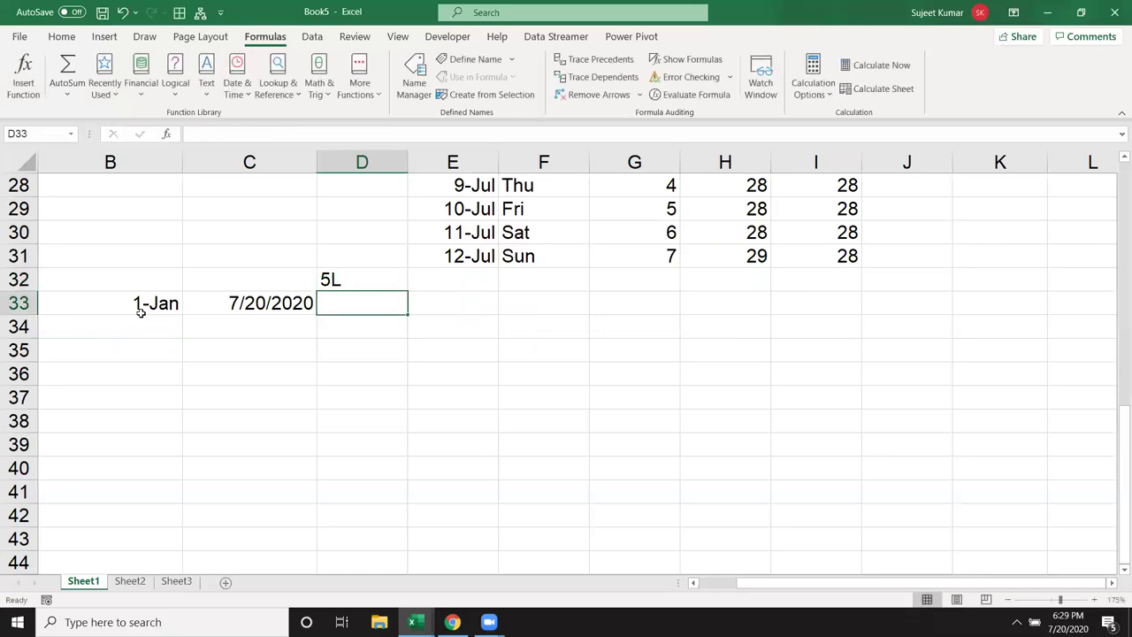
Enter =YEARFRAC(B33,C33) in D33 and show it as a two-decimal percentage (55.28%)
type("=")
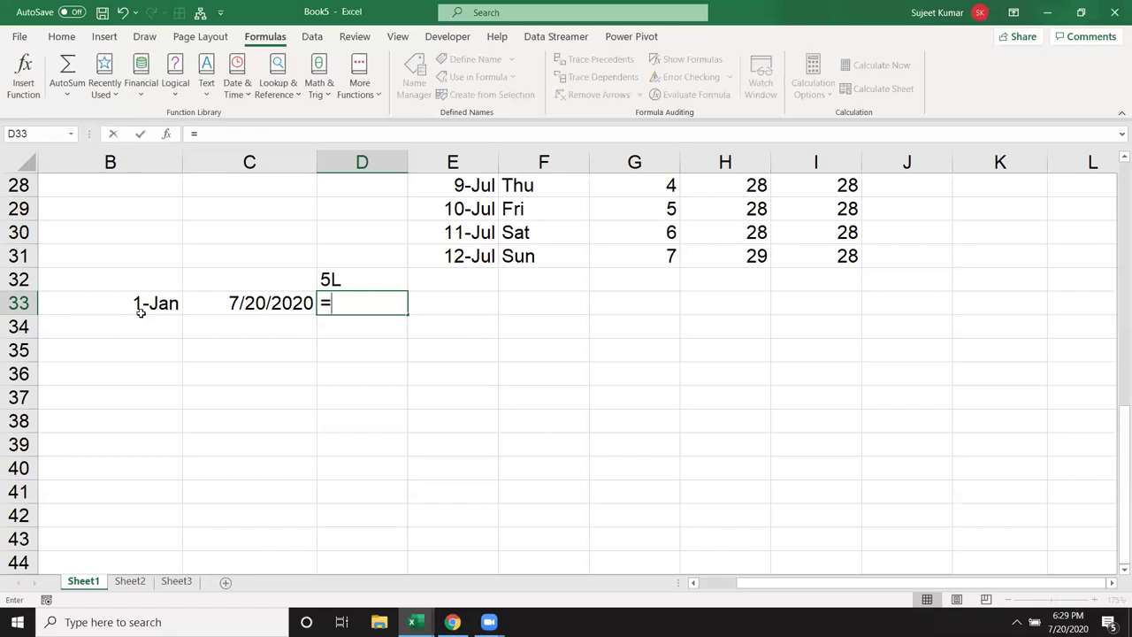
type("ye")
key("Down")
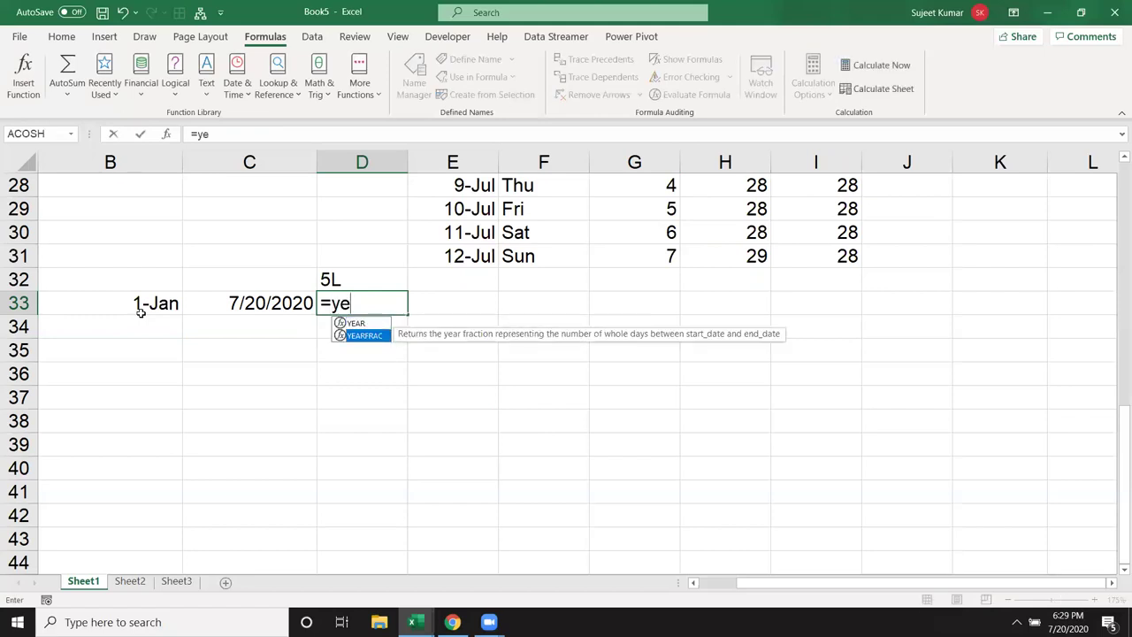
key("Tab")
left_click(140, 303)
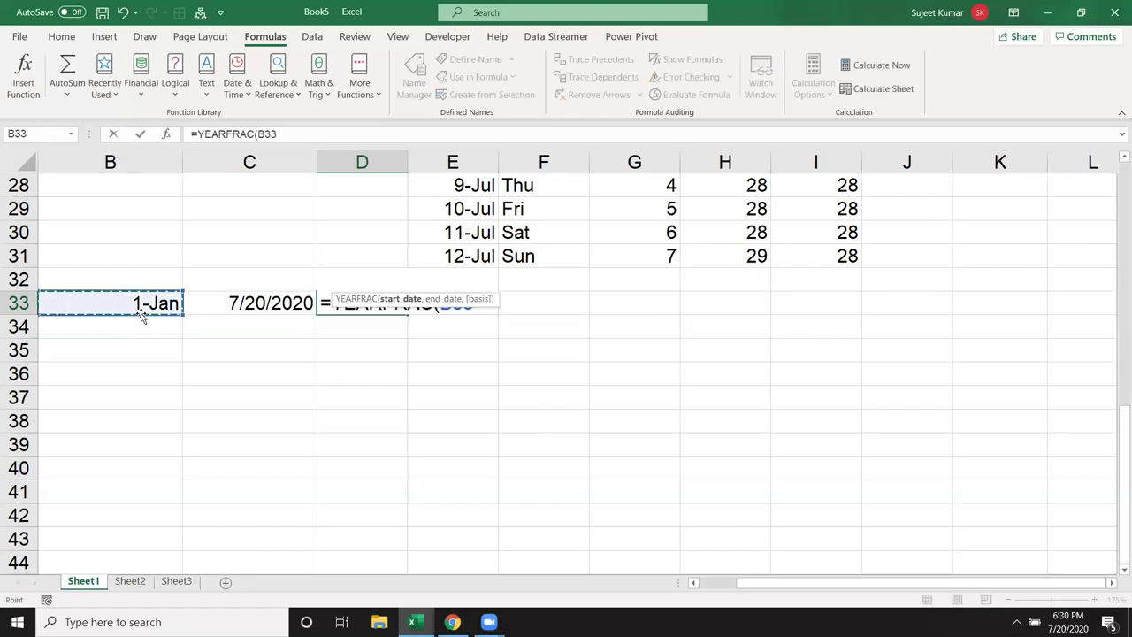
type(",")
key("Left")
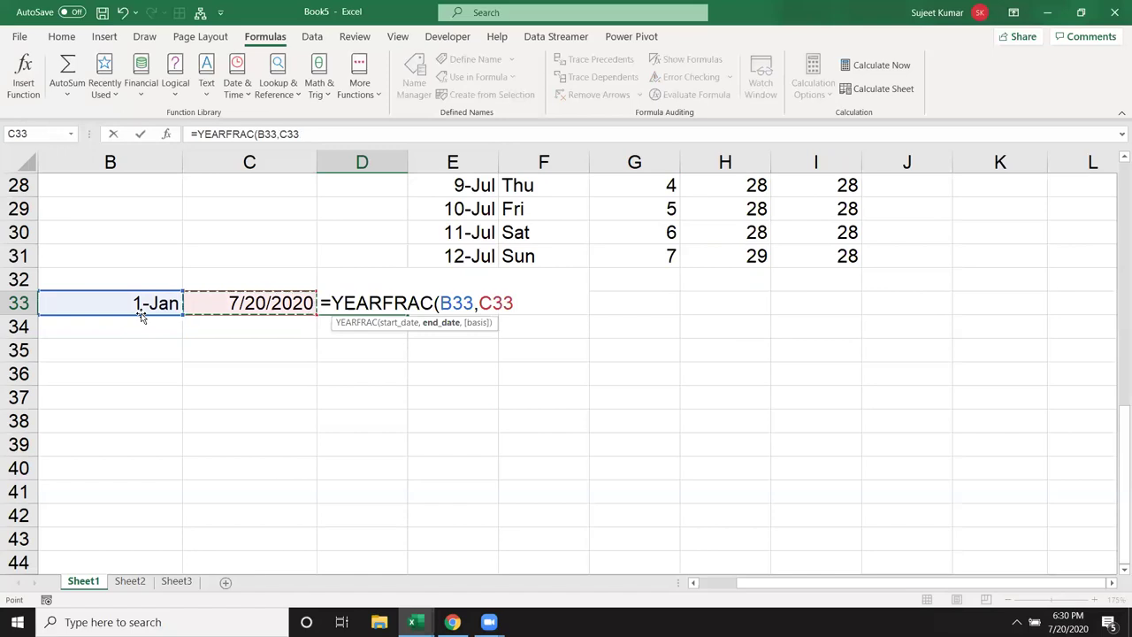
key("Return")
key("Up")
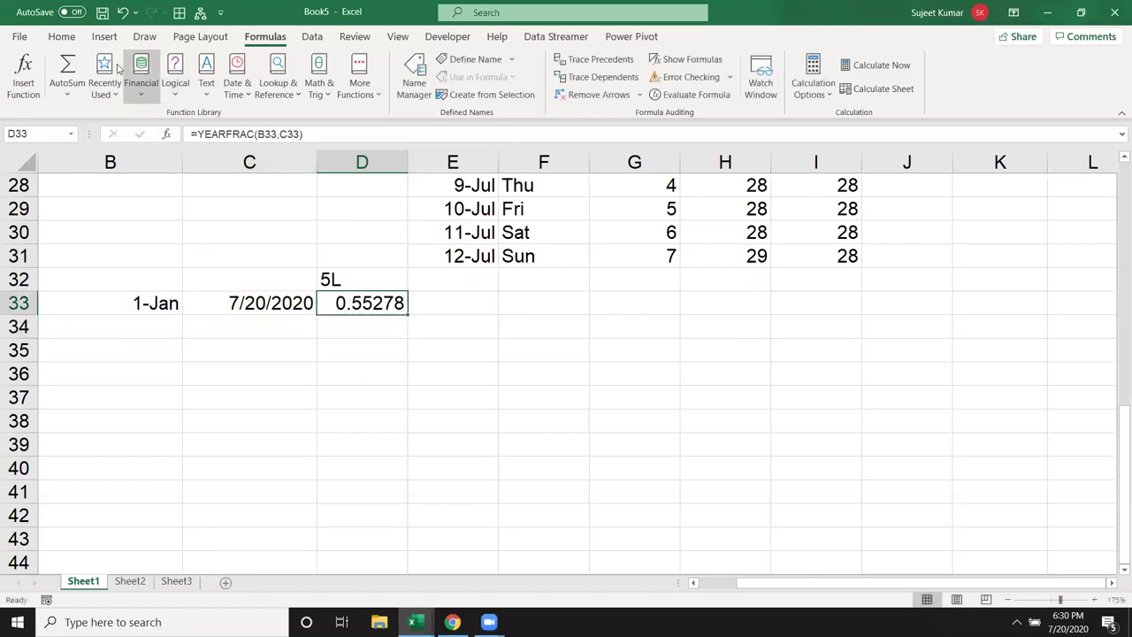
left_click(61, 36)
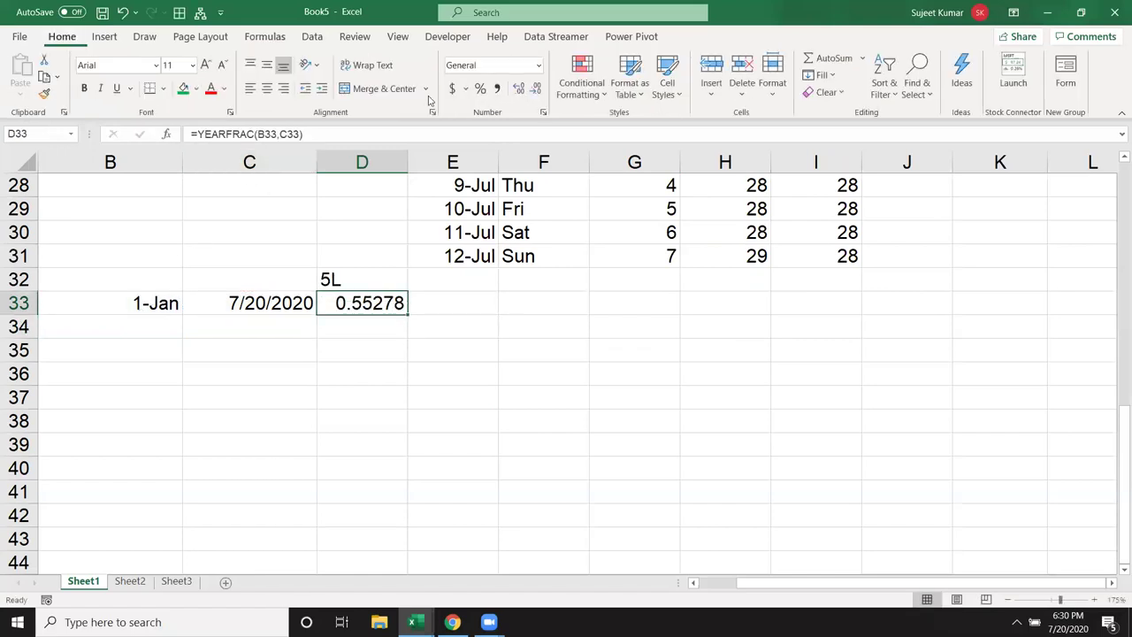
left_click(481, 88)
left_click(513, 88)
left_click(513, 89)
Compute the day count between the two dates in C35, giving 201
left_click(286, 346)
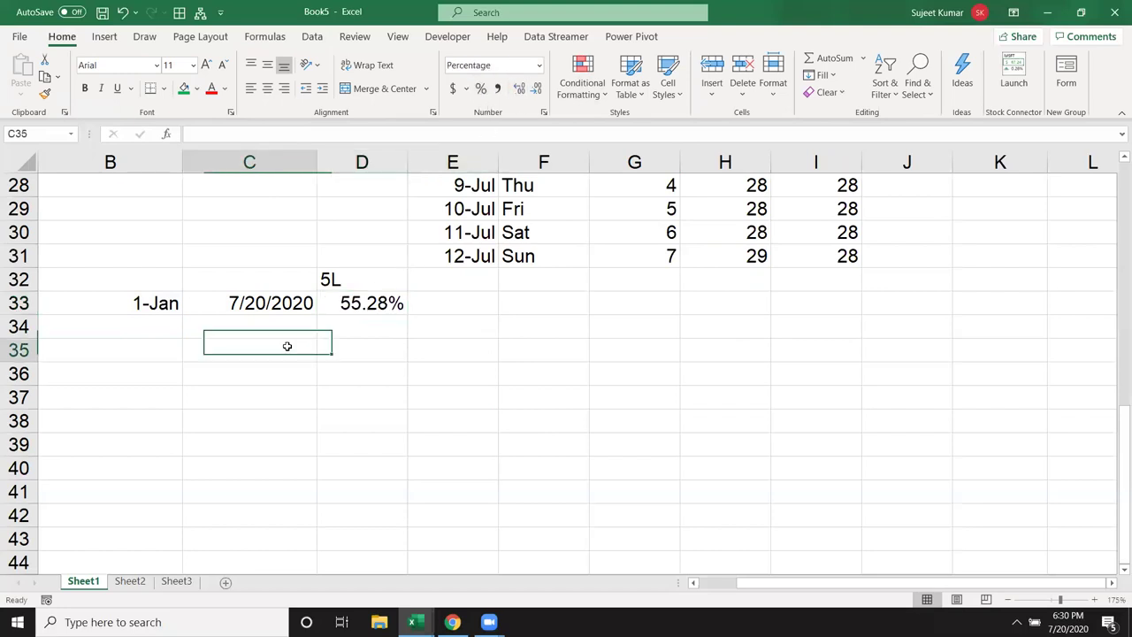
type("=")
key("Up")
key("Up")
type("-")
key("Left")
key("Left")
key("Up")
key("Up")
Enter the day-difference formula in C35 and divide that count by 365 in C36
key("Right")
key("Right")
key("Left")
key("Return")
type("=")
key("Up")
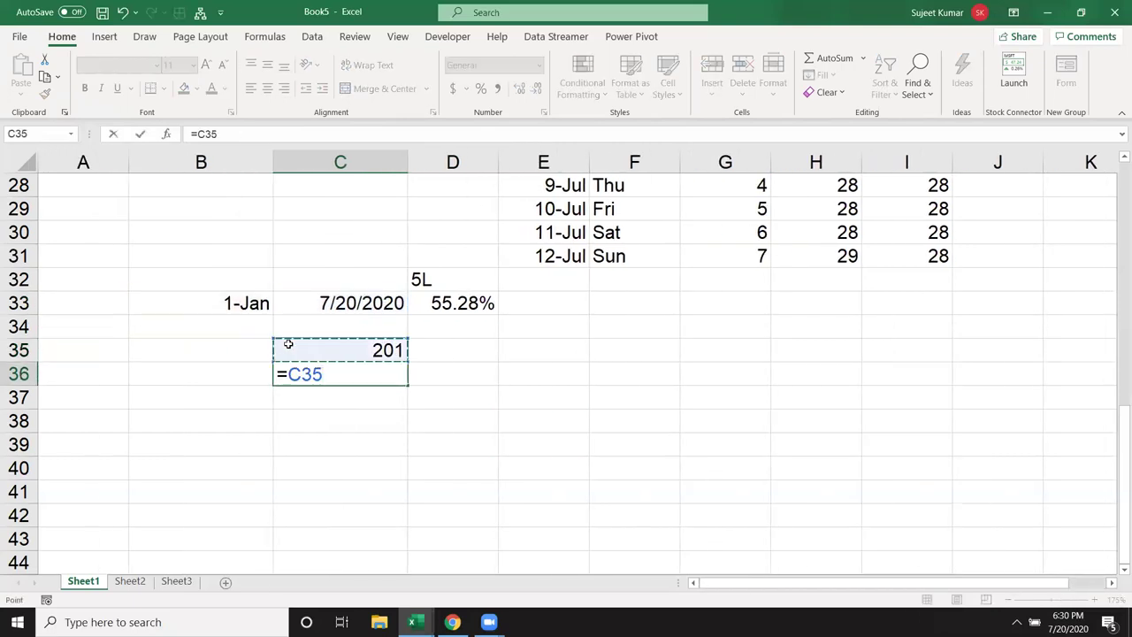
type("/365")
key("Return")
key("Up")
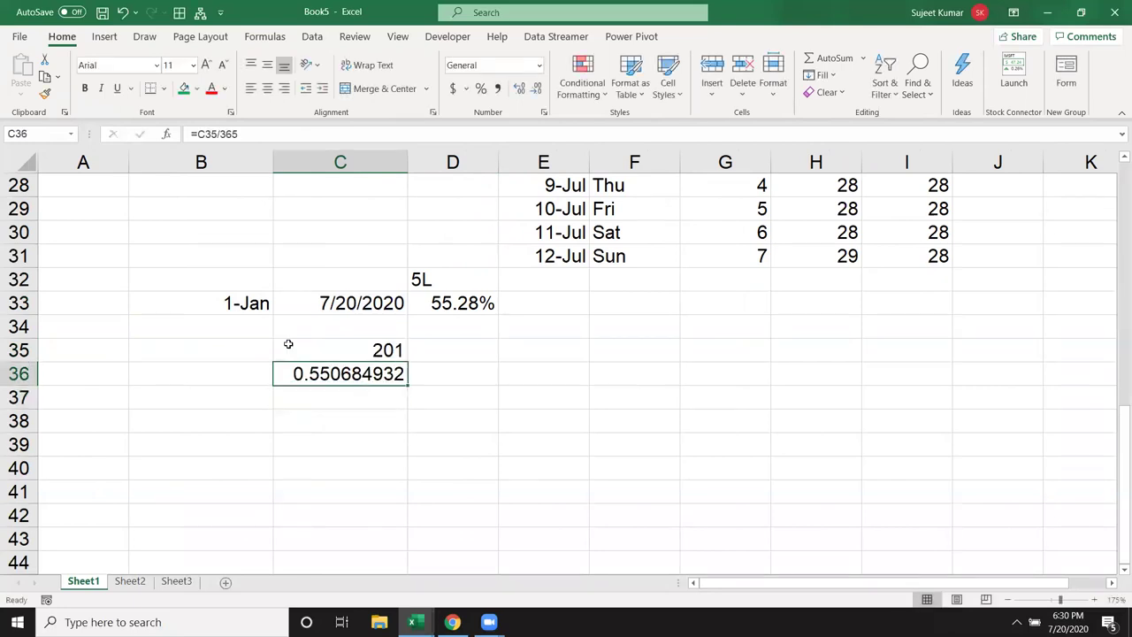
Format C36 as a percentage with two decimal places
left_click(480, 89)
left_click(518, 89)
left_click(518, 89)
left_click(518, 90)
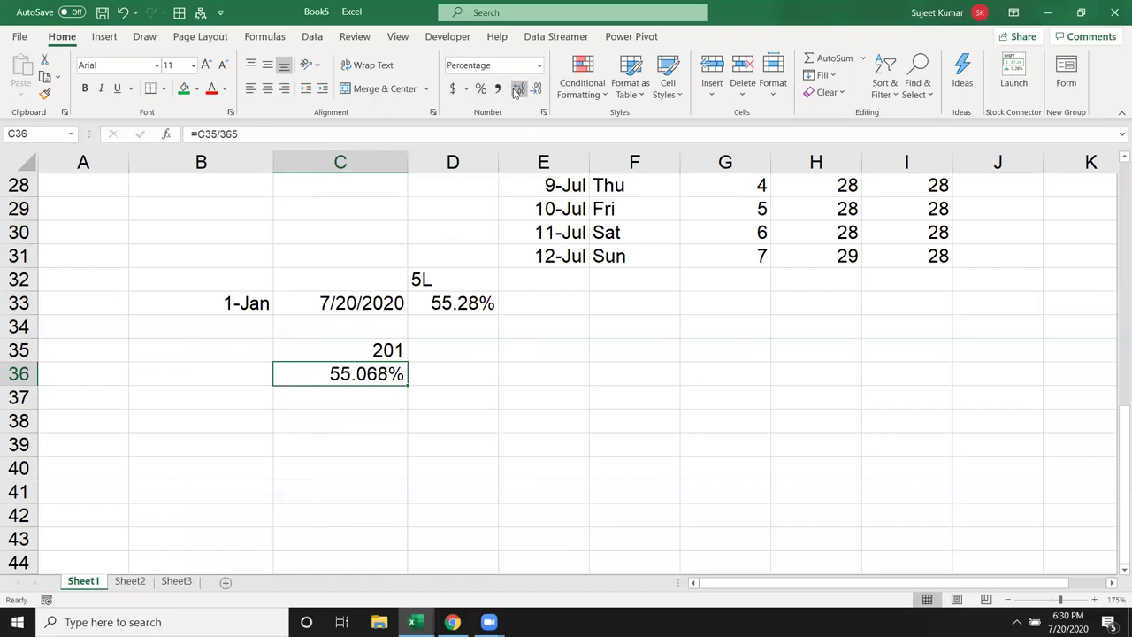
left_click(535, 89)
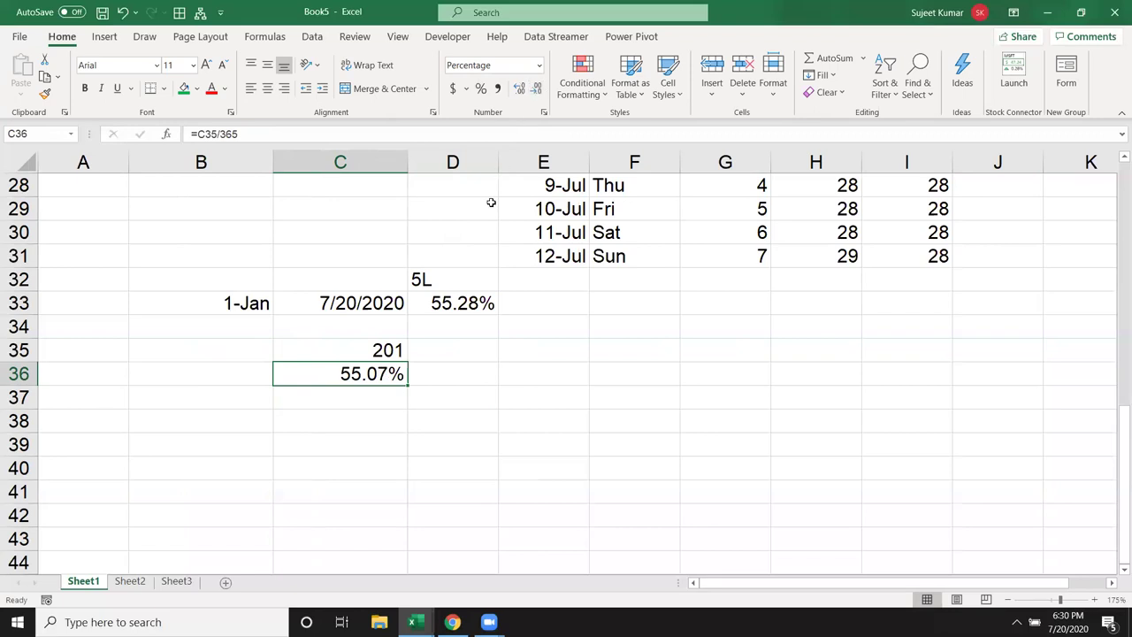
Change C35 to =C33-B33+1 so the count includes both dates, giving 202 days
left_click(391, 354)
key("F2")
type("+1")
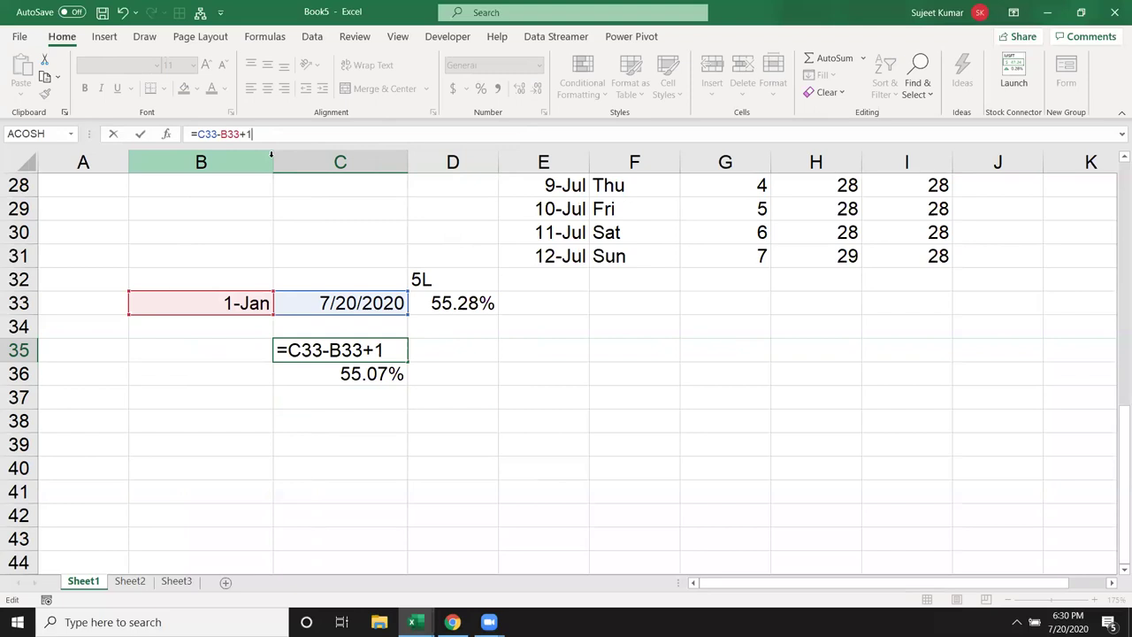
key("Return")
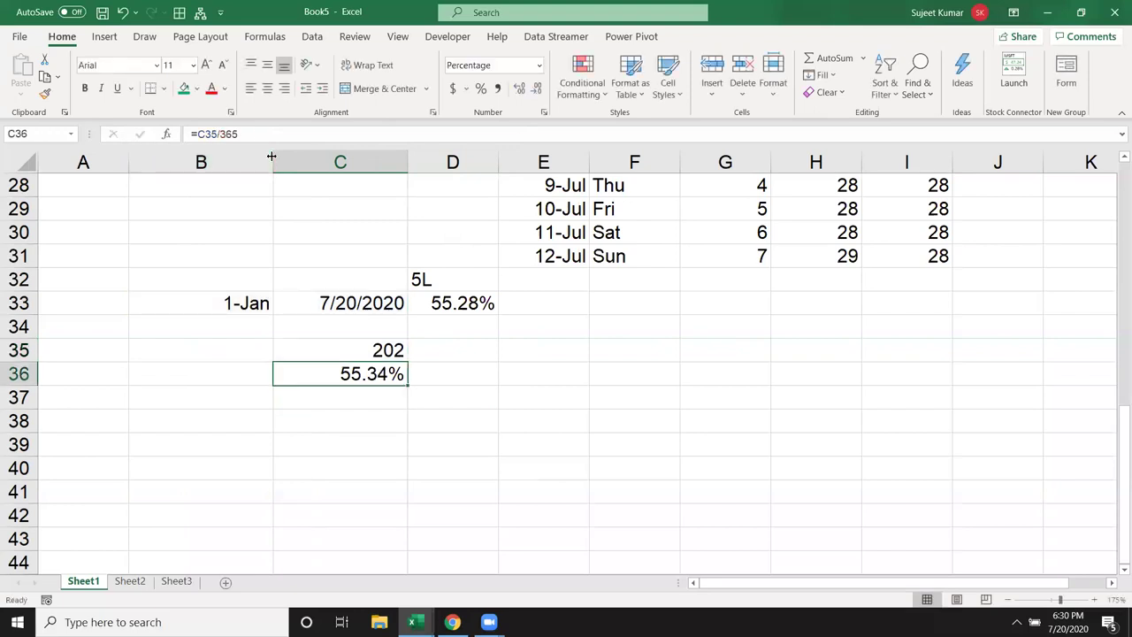
Compare the C36 formula with D33's YEARFRAC result, then clear C35:D36
key("Up")
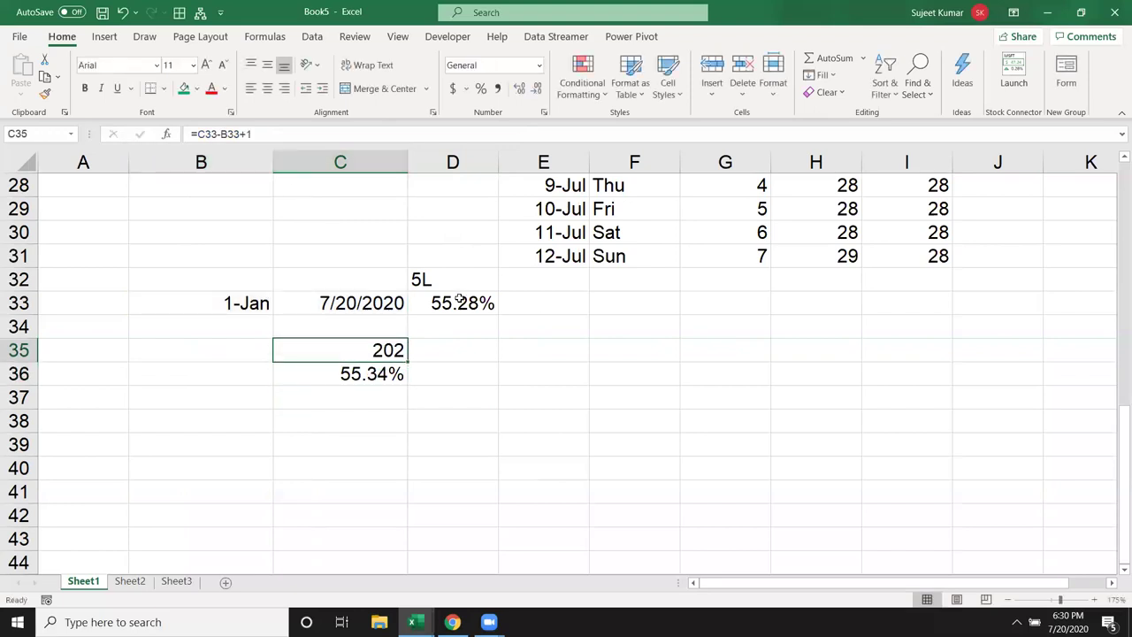
left_click(460, 298)
left_click(384, 375)
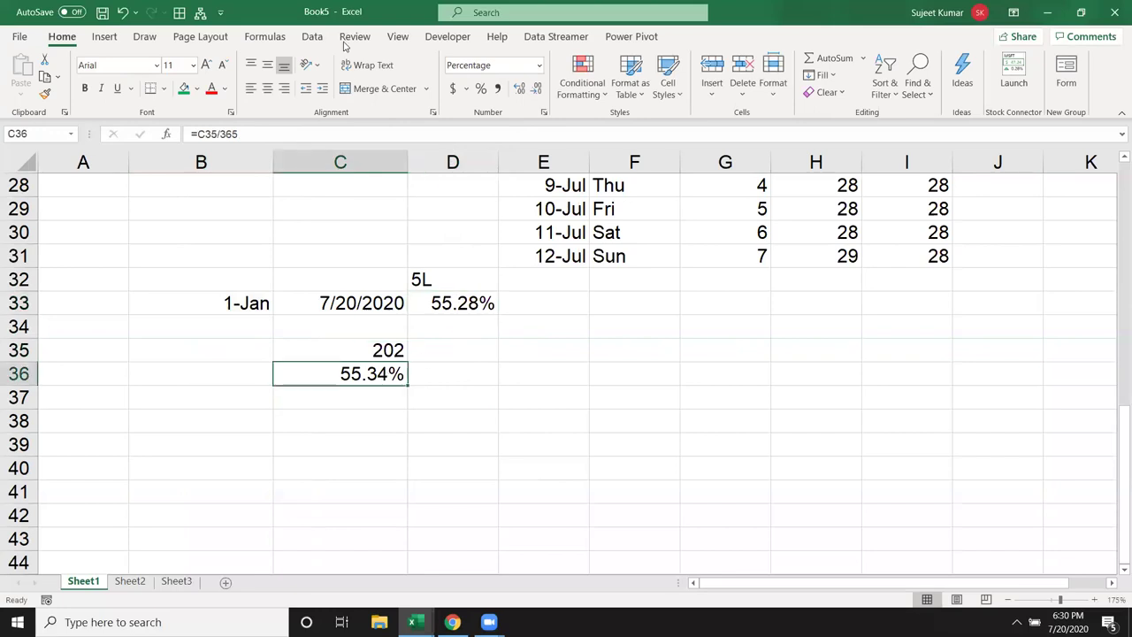
left_click(460, 307)
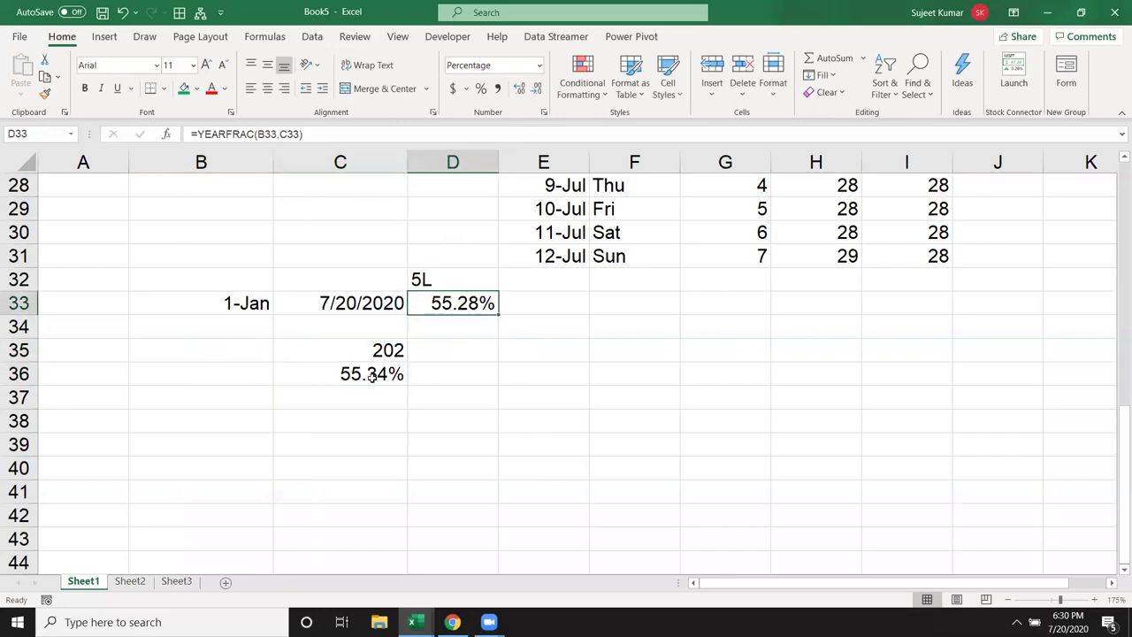
left_click(373, 377)
mouse_move(371, 387)
left_mouse_down()
mouse_move(451, 347)
mouse_move(463, 308)
left_mouse_up()
key("Delete")
Browse the Formulas > Date & Time function list, then close it
key("Escape")
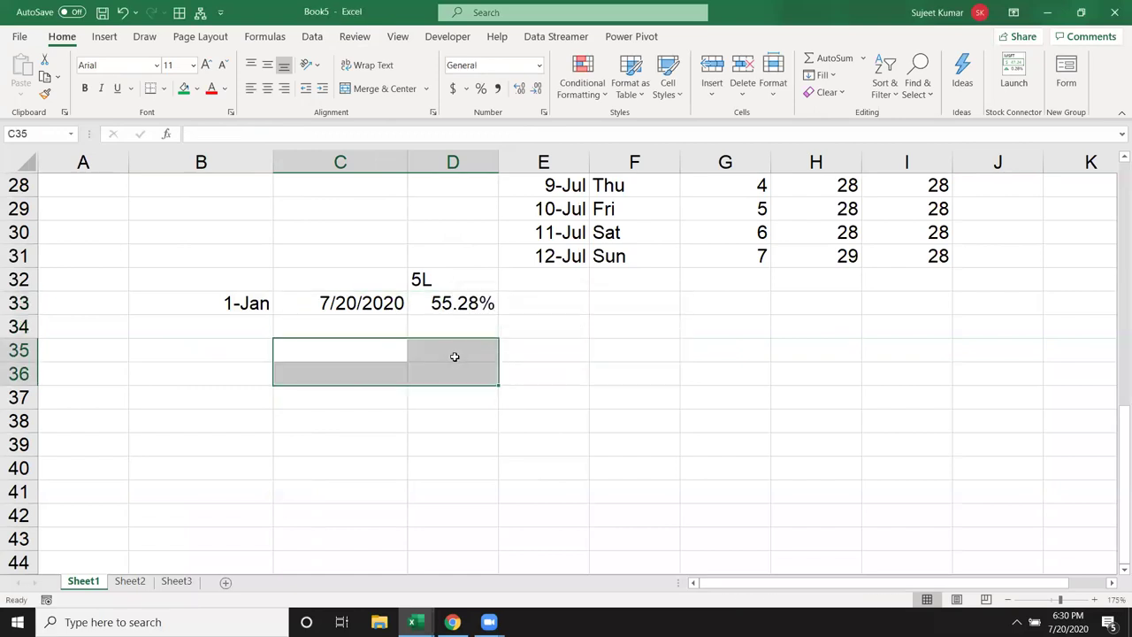
left_click(446, 354)
left_click(264, 39)
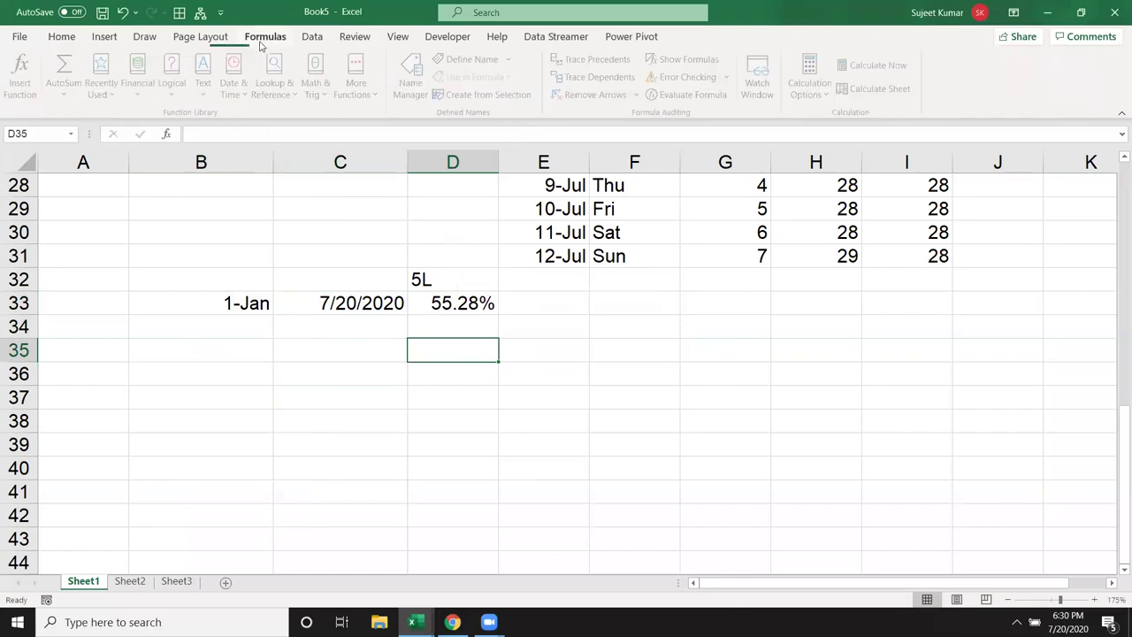
left_click(248, 94)
scroll(336, 257, "down", 3)
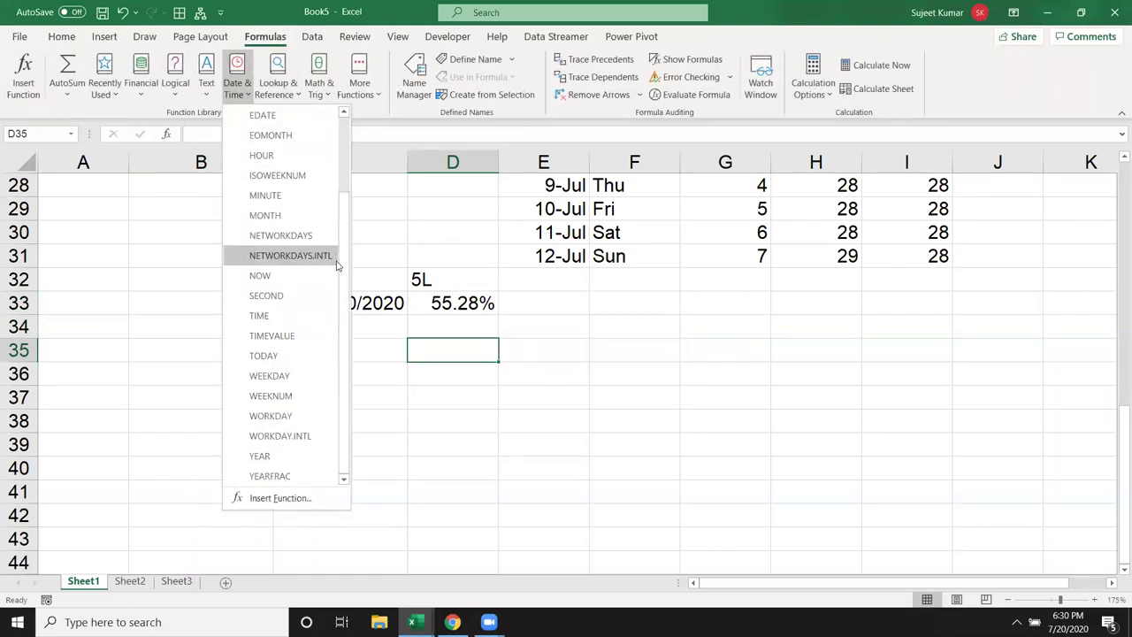
scroll(345, 378, "up", 1)
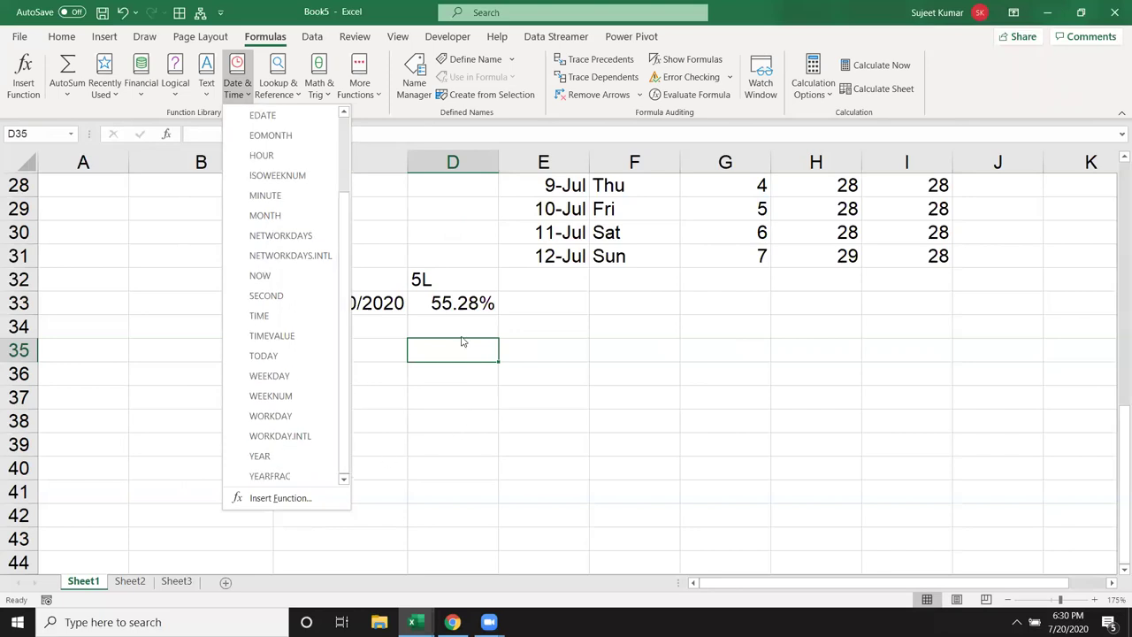
left_click_drag(345, 240, 359, 170)
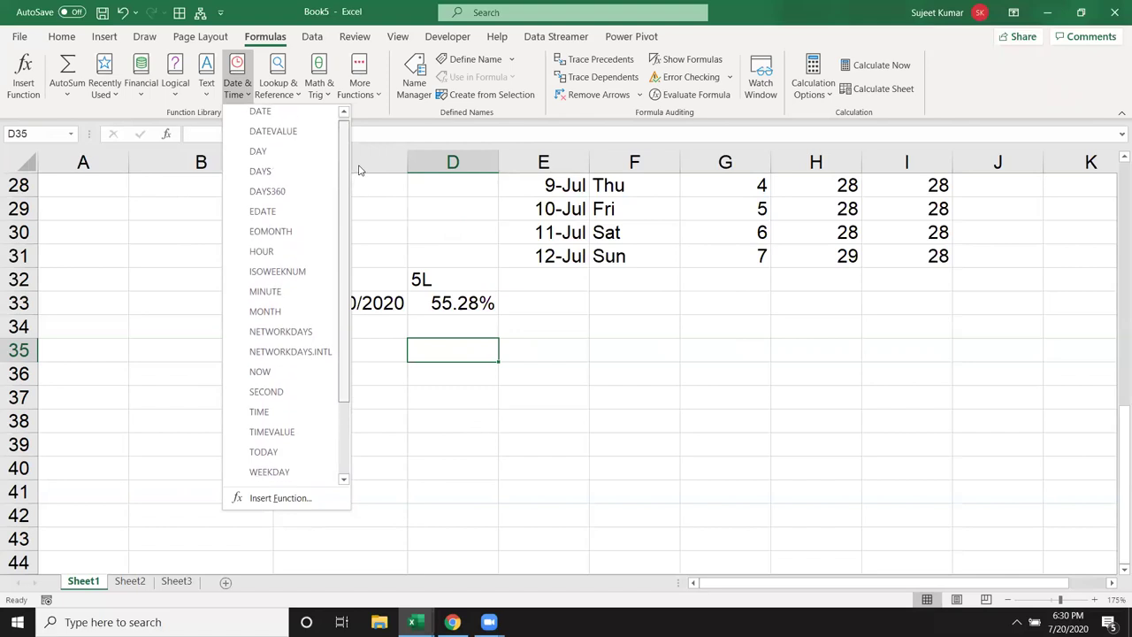
left_click(568, 317)
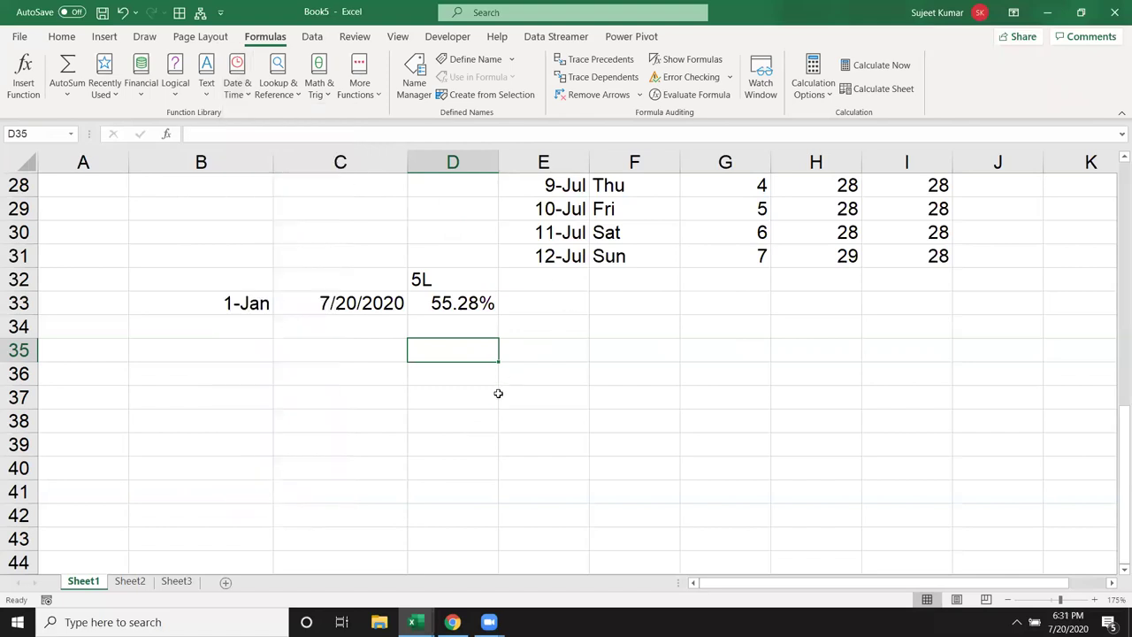
Scroll back to the top and switch to the empty Sheet3
scroll(498, 393, "up", 2)
scroll(490, 393, "up", 1)
scroll(490, 393, "up", 1)
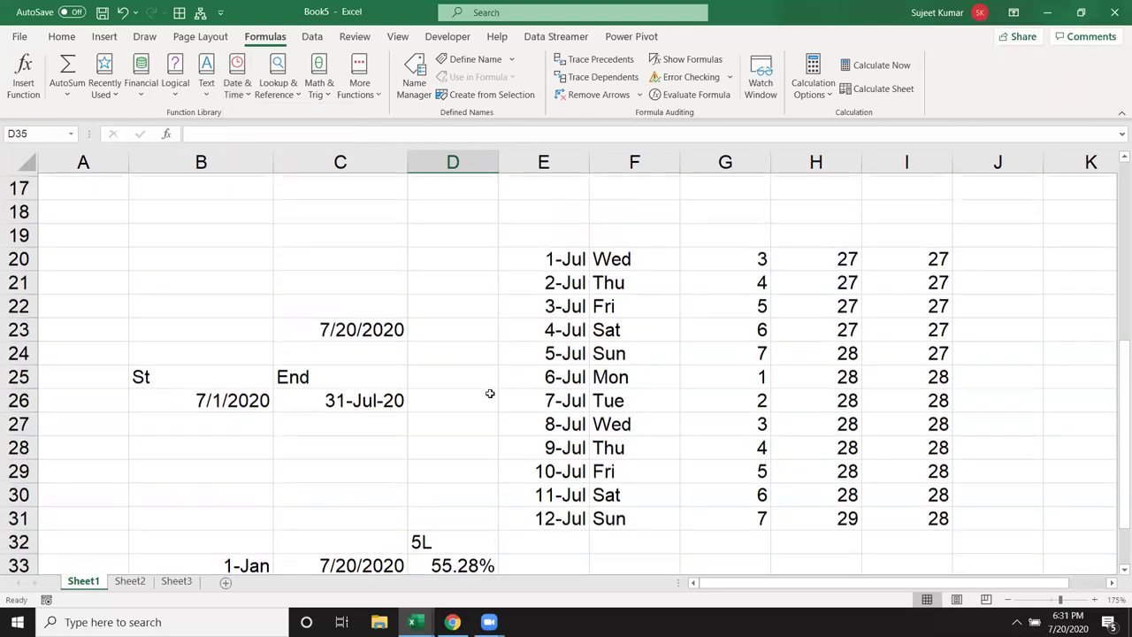
scroll(490, 393, "up", 1)
scroll(490, 393, "up", 2)
scroll(490, 393, "up", 2)
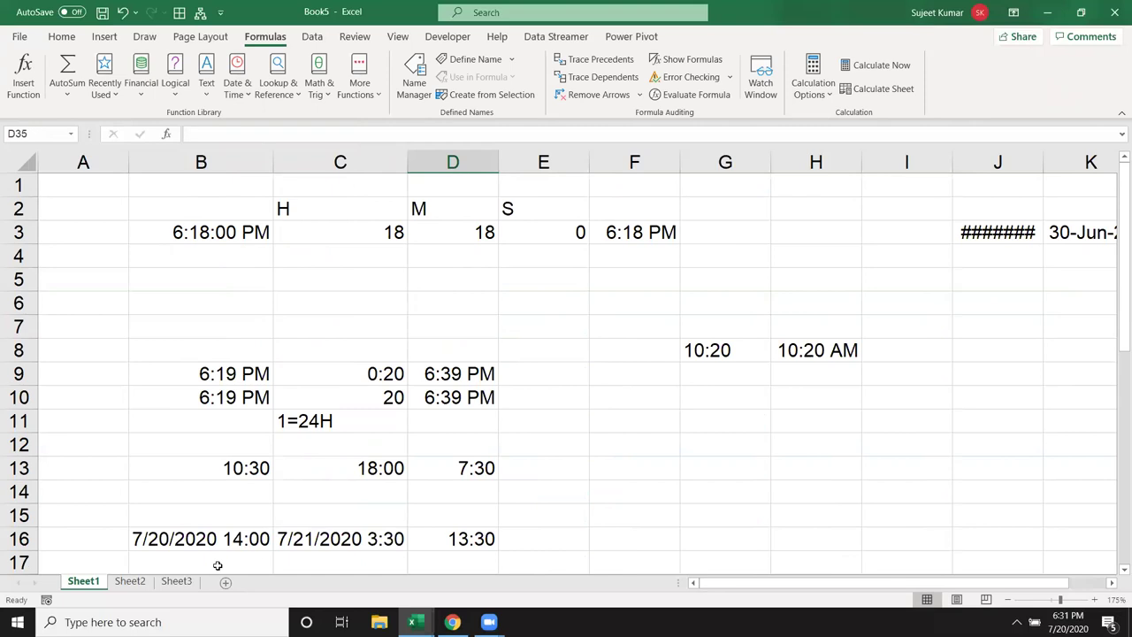
left_click(182, 579)
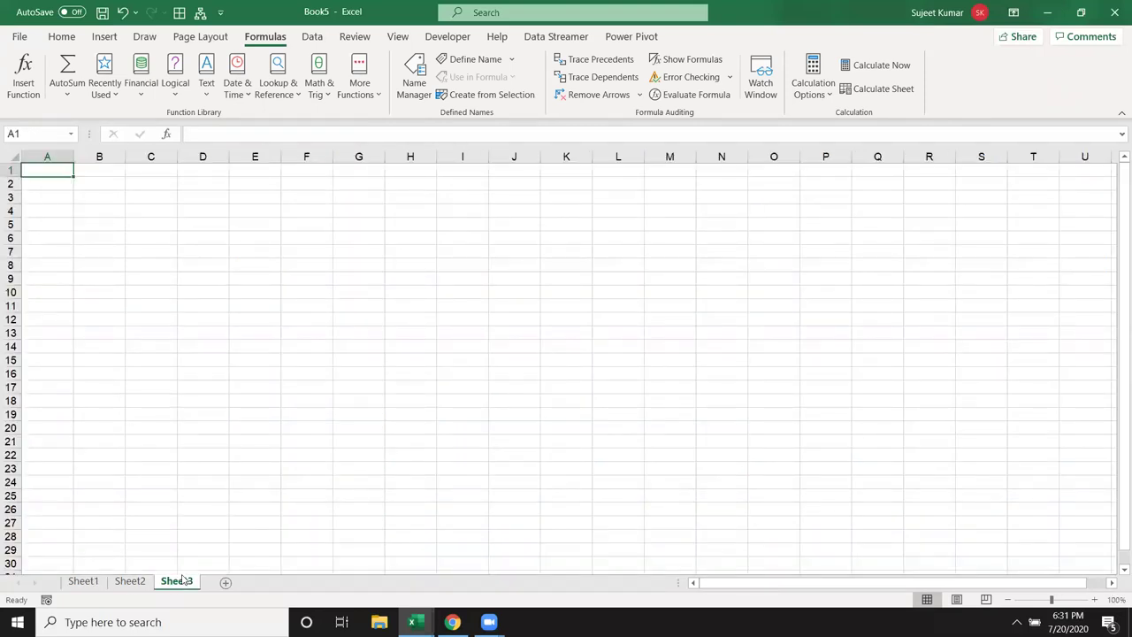
Type the label Year in A2 and the value 2019 in B2
left_click_drag(122, 198, 111, 185)
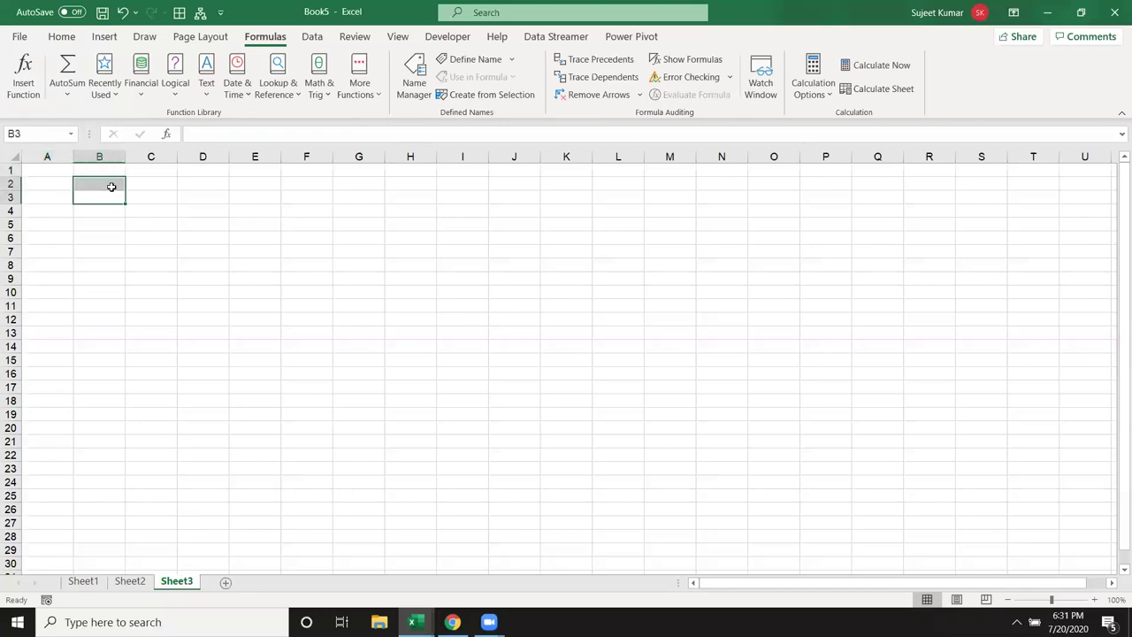
key("Up")
key("Left")
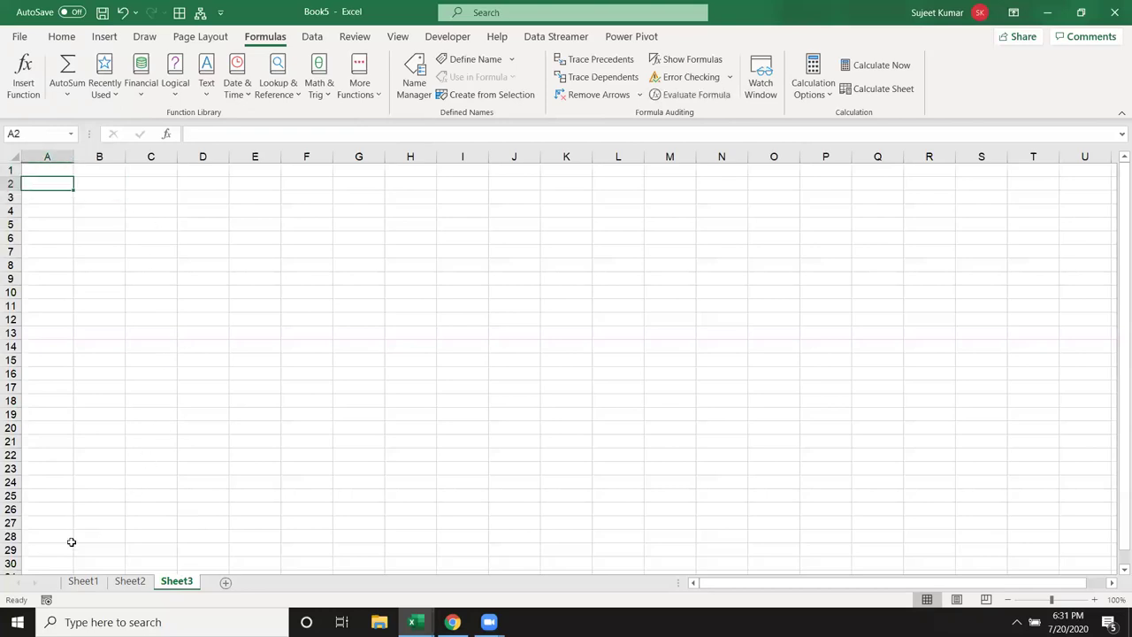
type("Year")
key("Tab")
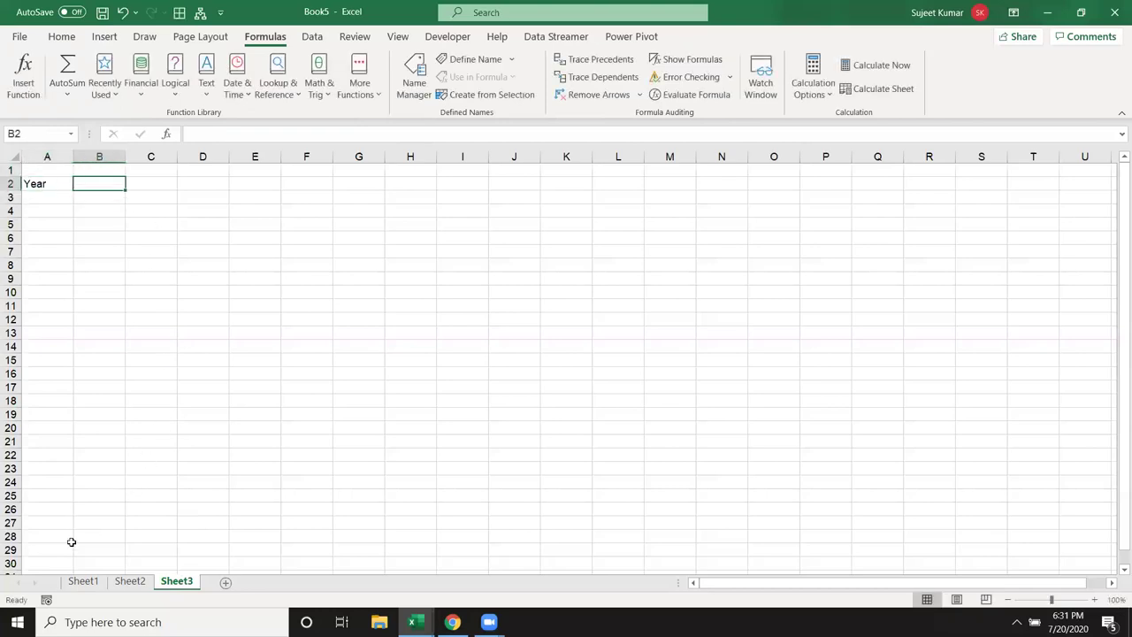
type("2020")
key("BackSpace")
key("BackSpace")
type("9")
key("Return")
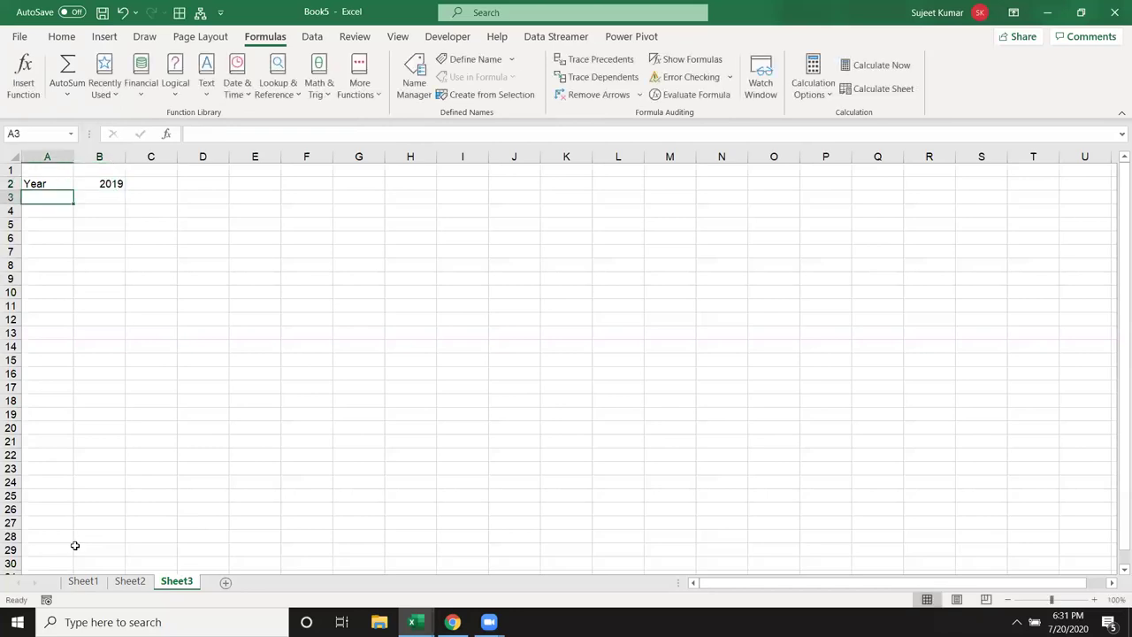
Outline sample month blocks below the year, then open and close the File start page
left_click(62, 266)
left_click_drag(69, 243, 696, 309)
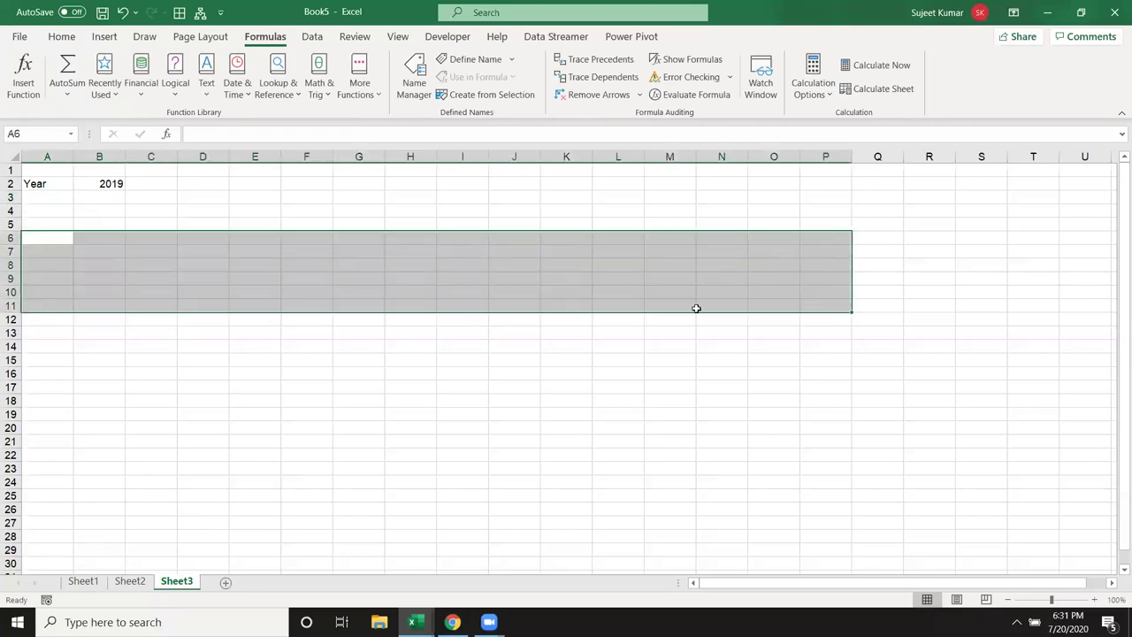
left_click(32, 239)
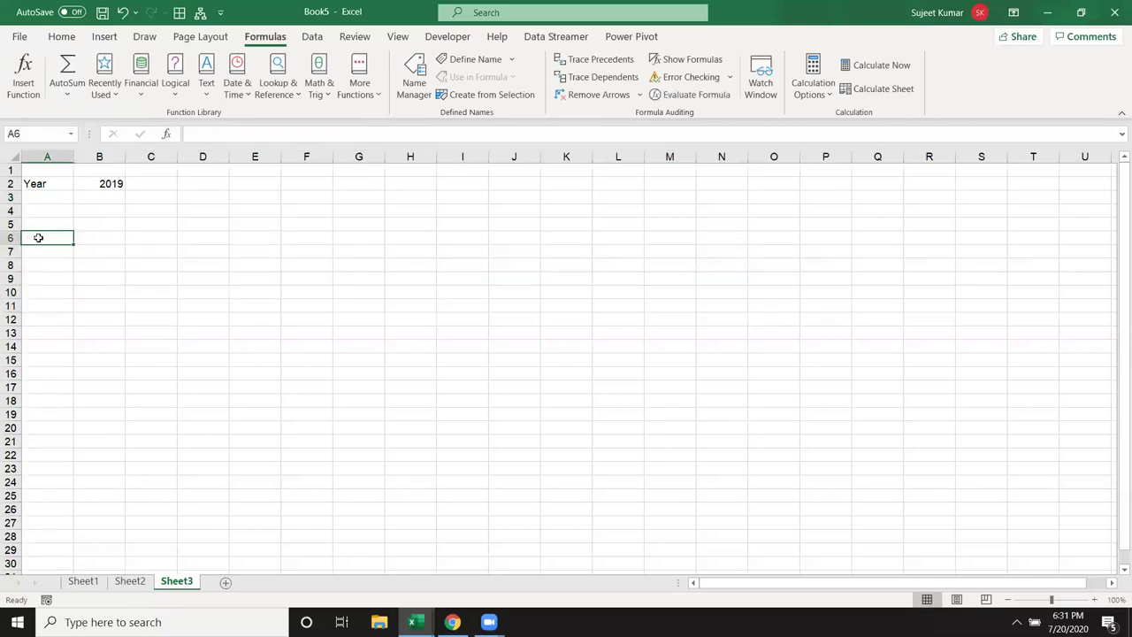
left_click_drag(38, 238, 209, 371)
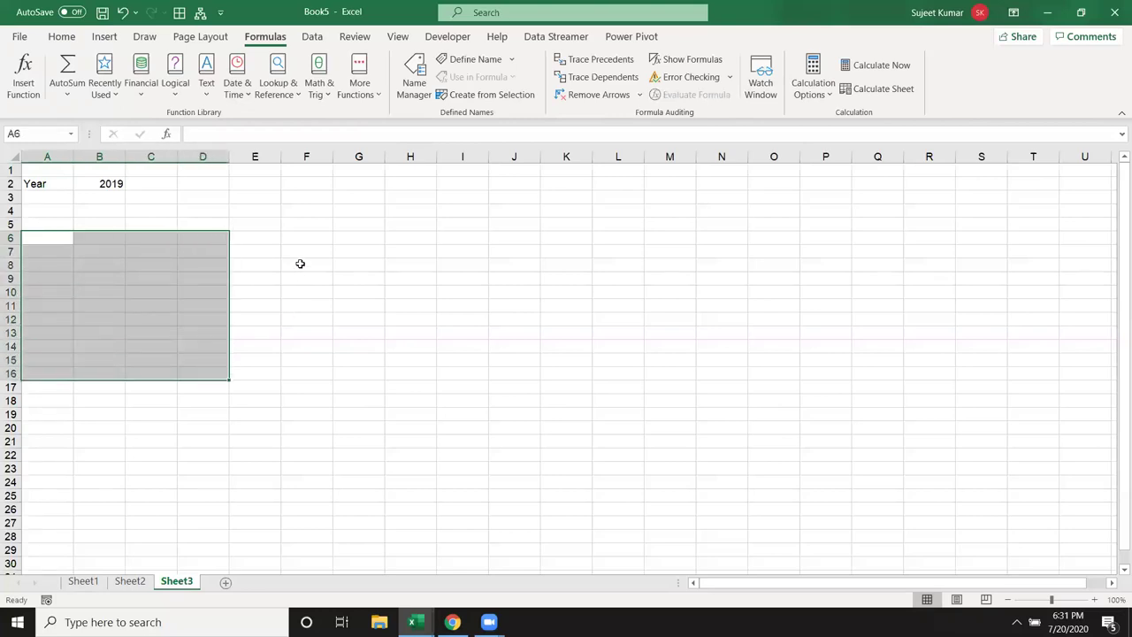
left_click_drag(302, 241, 430, 371)
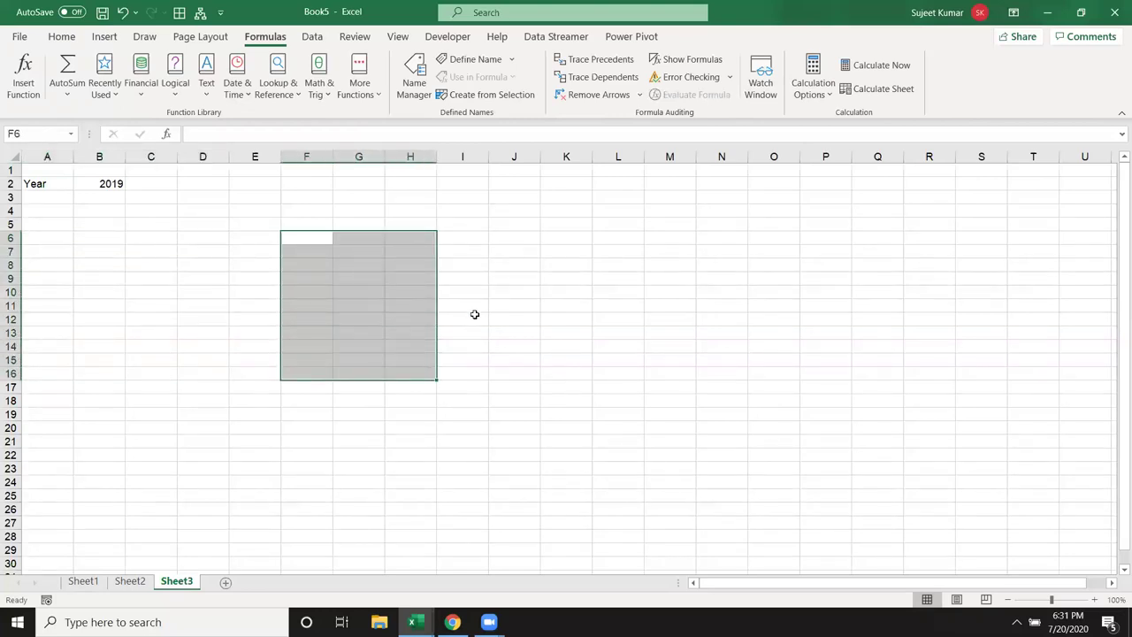
left_click_drag(485, 240, 607, 387)
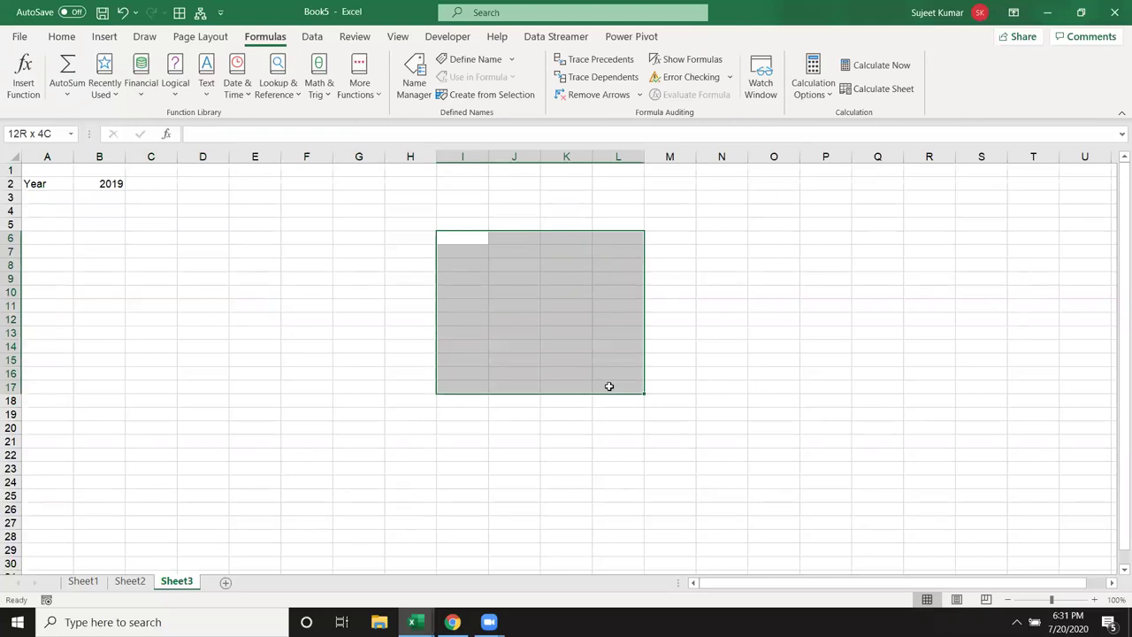
left_click_drag(677, 240, 768, 400)
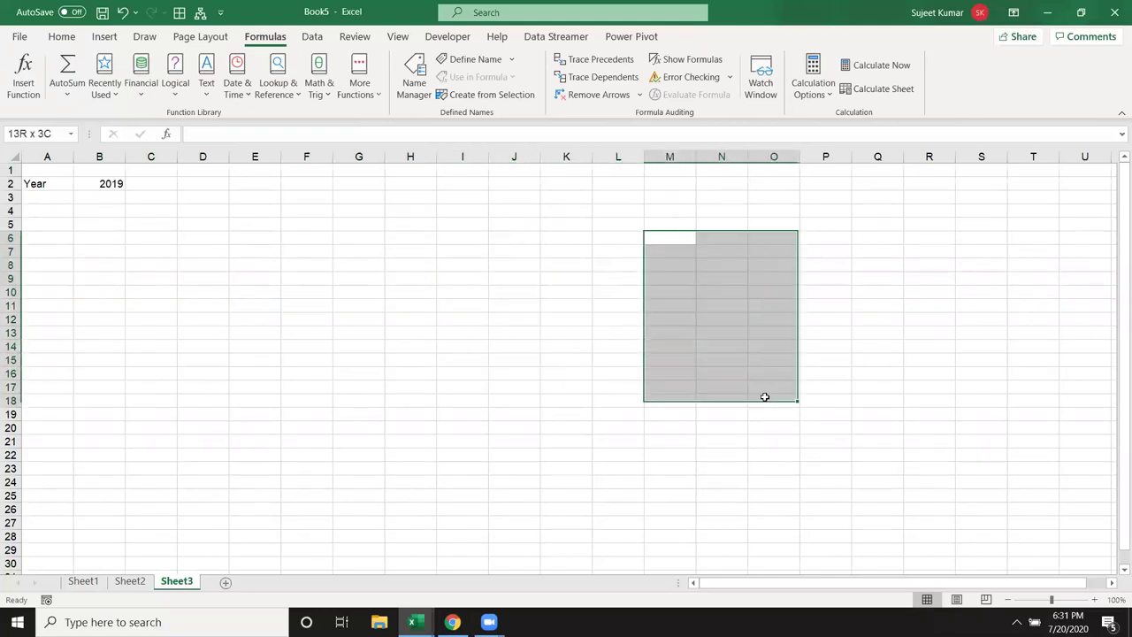
left_click(52, 239)
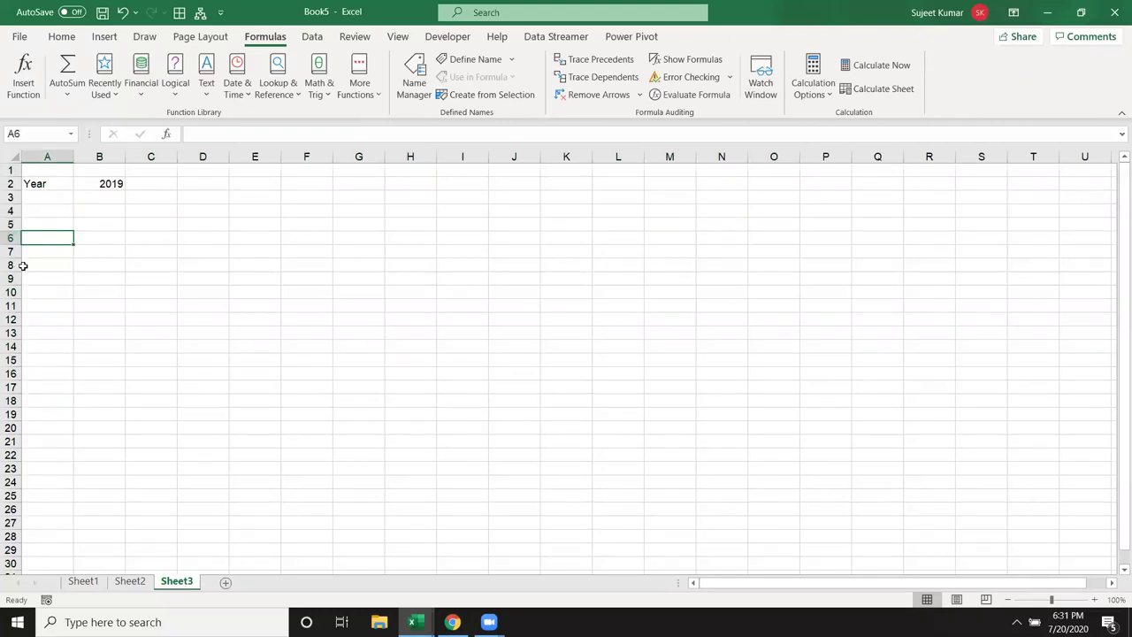
left_click(53, 254)
left_click(53, 242)
left_click(54, 252)
left_click_drag(54, 252, 257, 414)
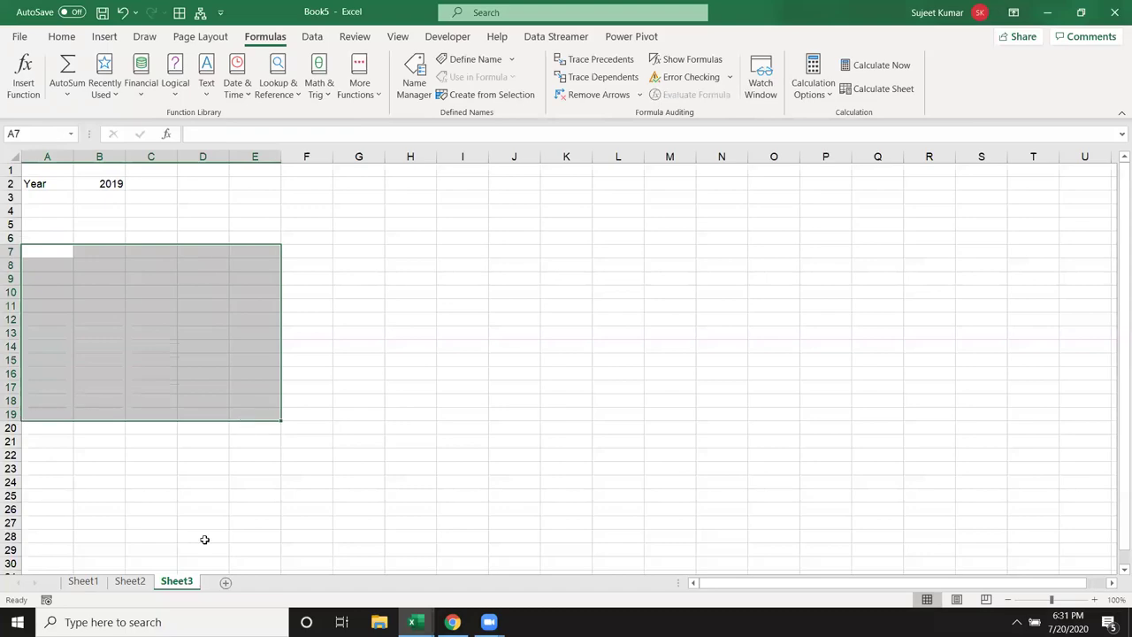
left_click(18, 37)
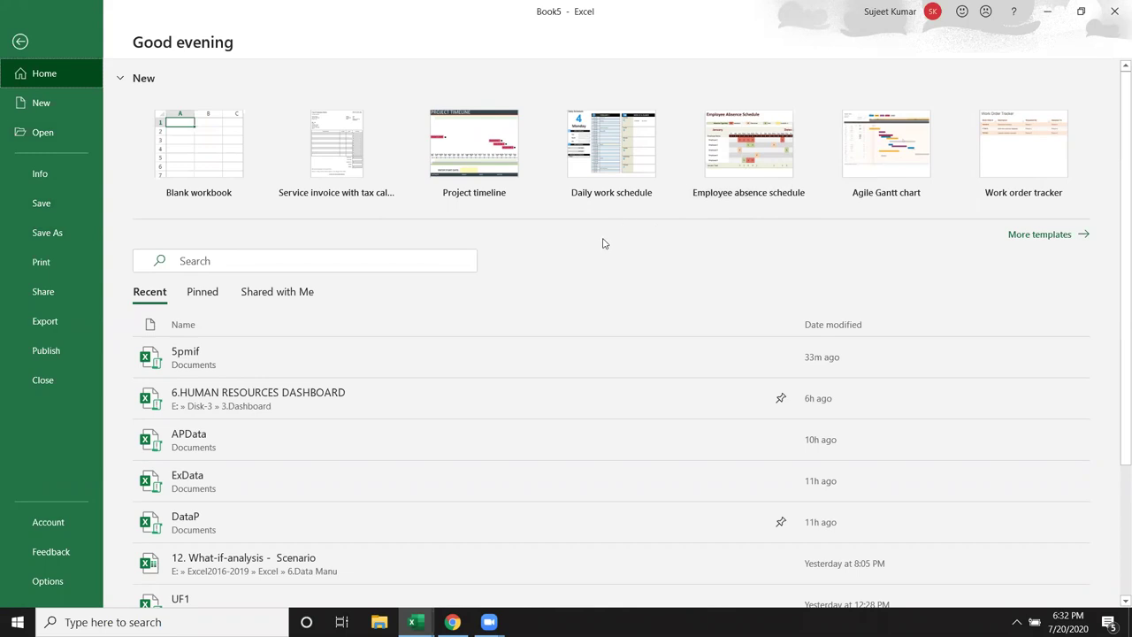
key("Escape")
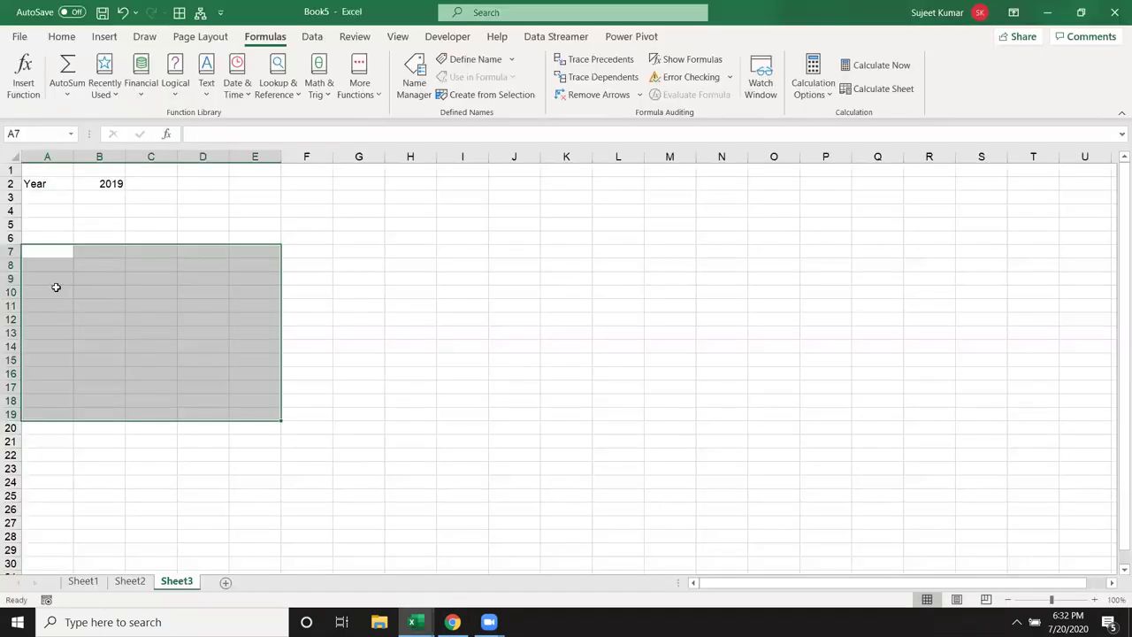
Label cell A9 as Name
left_click(54, 280)
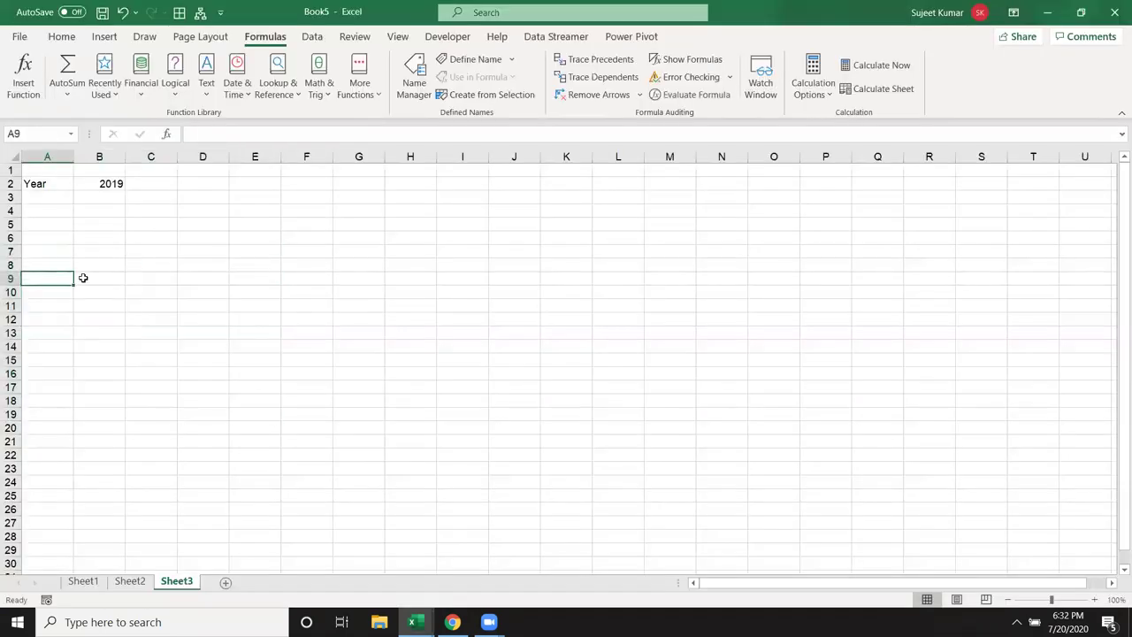
type("Name")
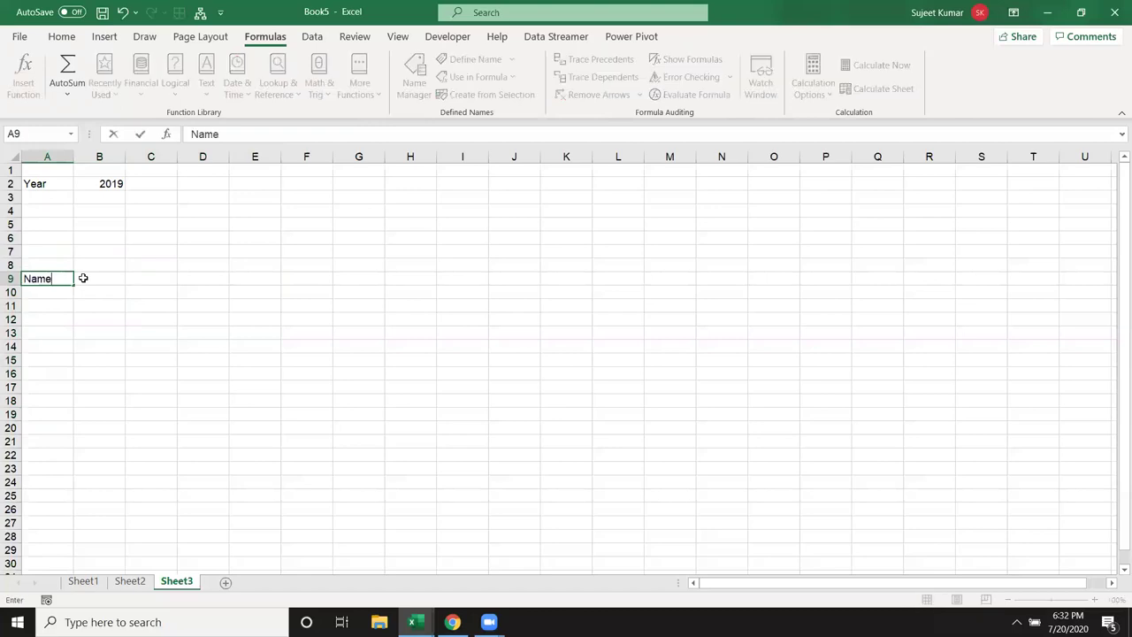
key("Tab")
type("1")
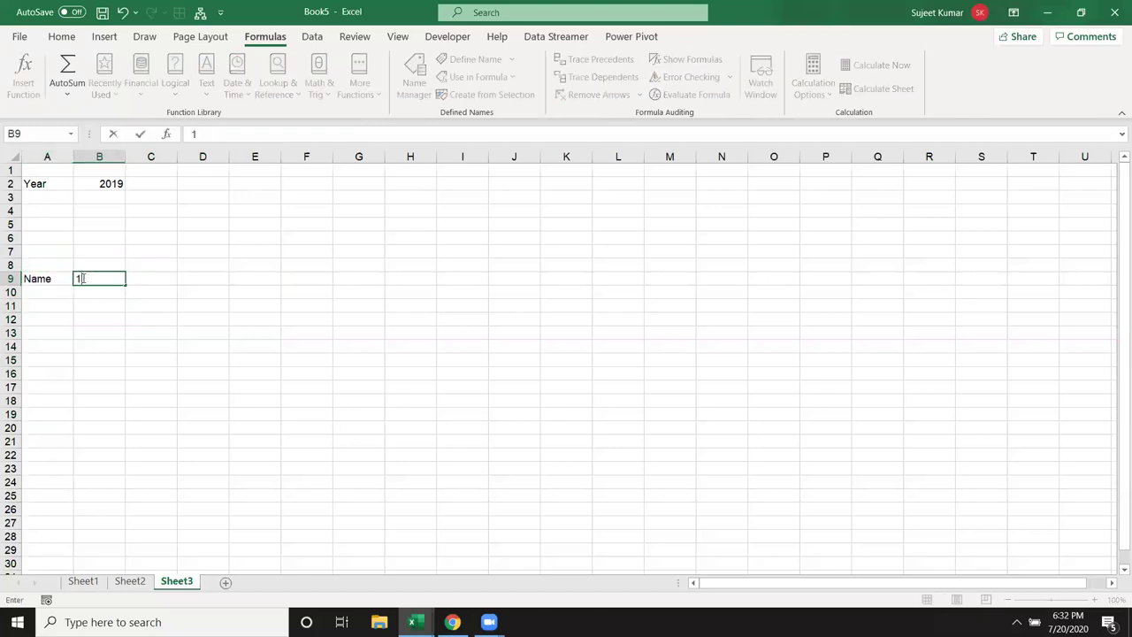
key("Escape")
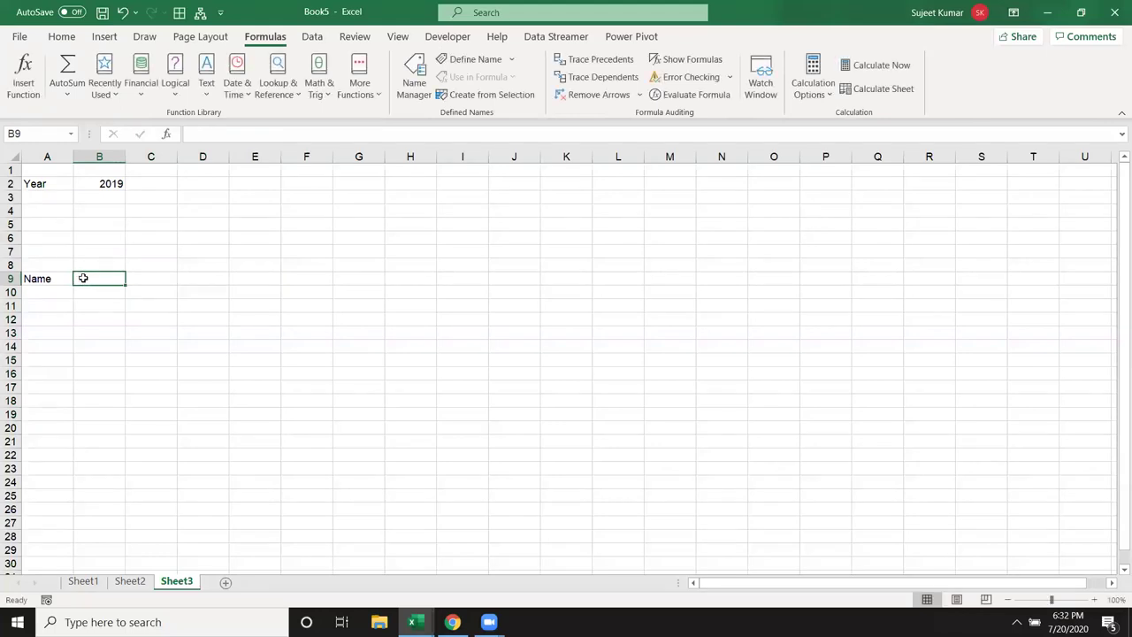
Enter =DATE(B2,C2,1) in B9 to build the month's first date
type("=")
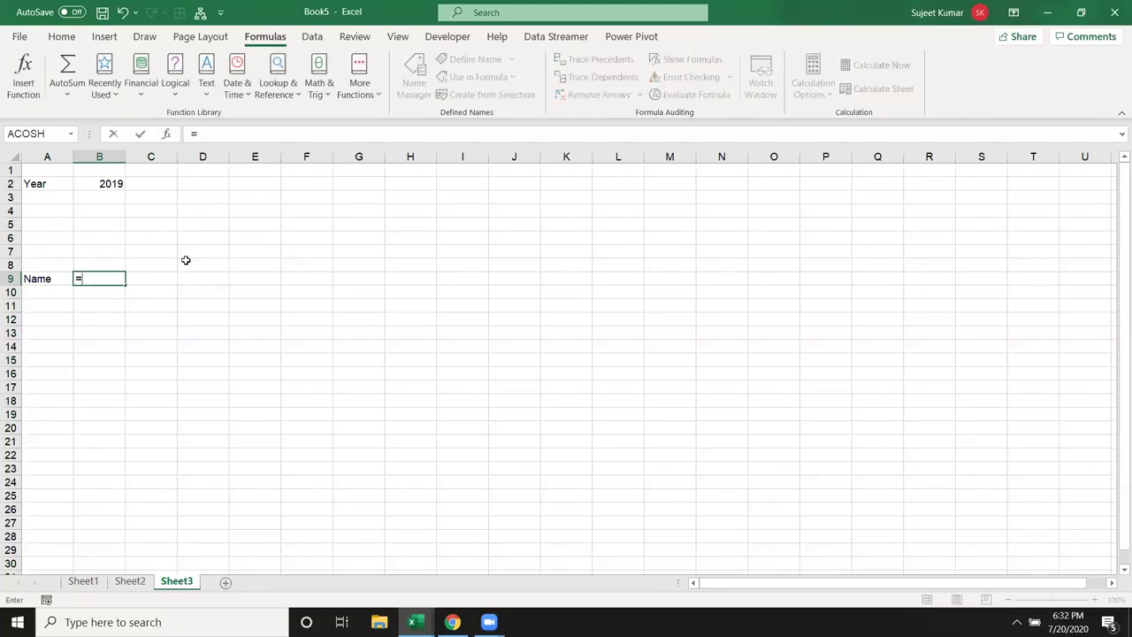
type("date")
key("Tab")
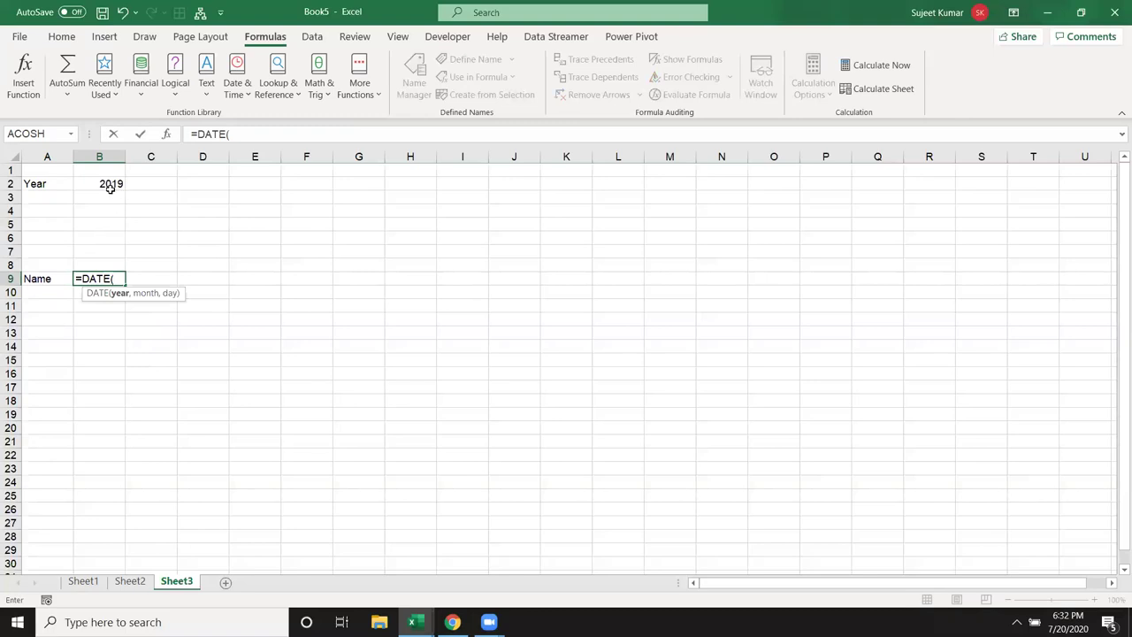
left_click(111, 188)
type(",")
left_click(152, 188)
type(",1")
key("Return")
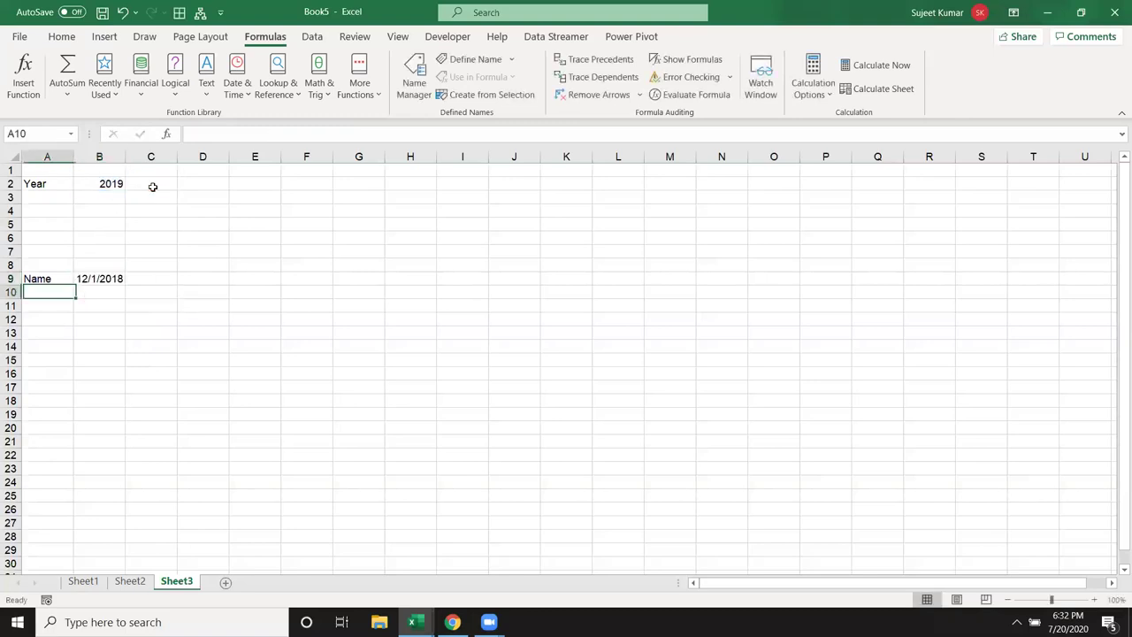
key("Up")
key("Right")
key("Right")
key("Left")
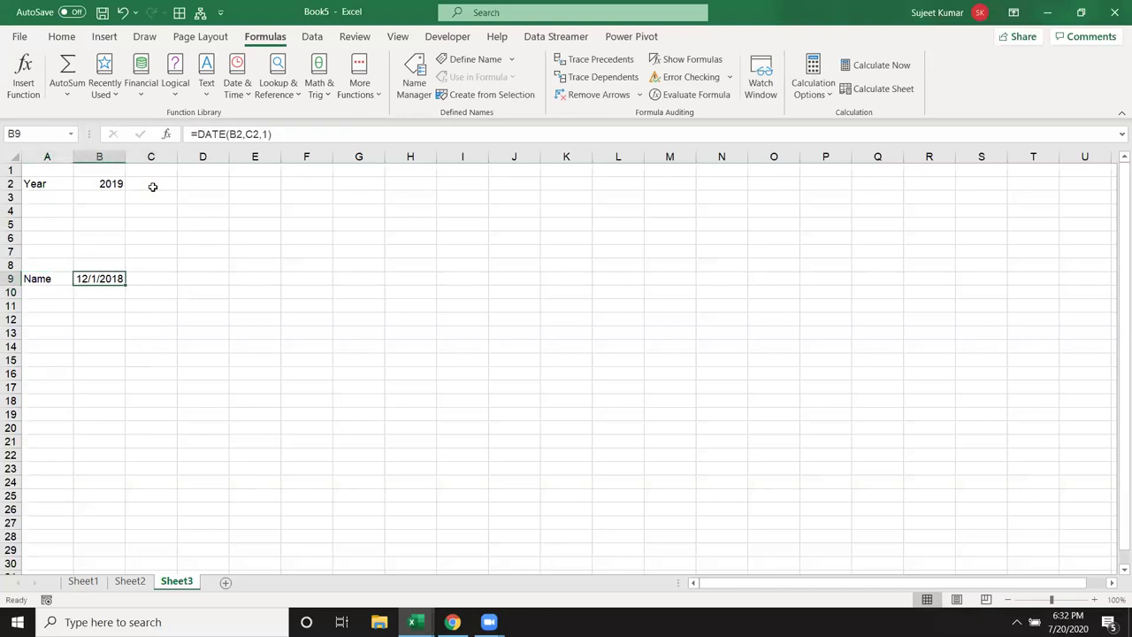
Set month 1 in C2 so B9 shows 1/1/2019
left_click(237, 135)
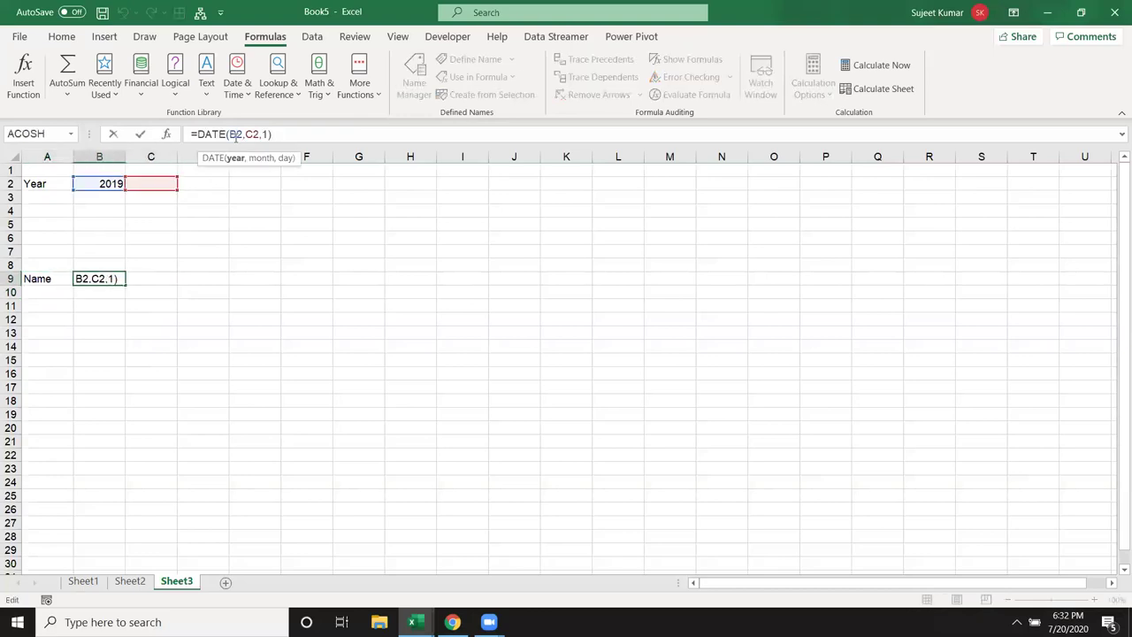
key("Return")
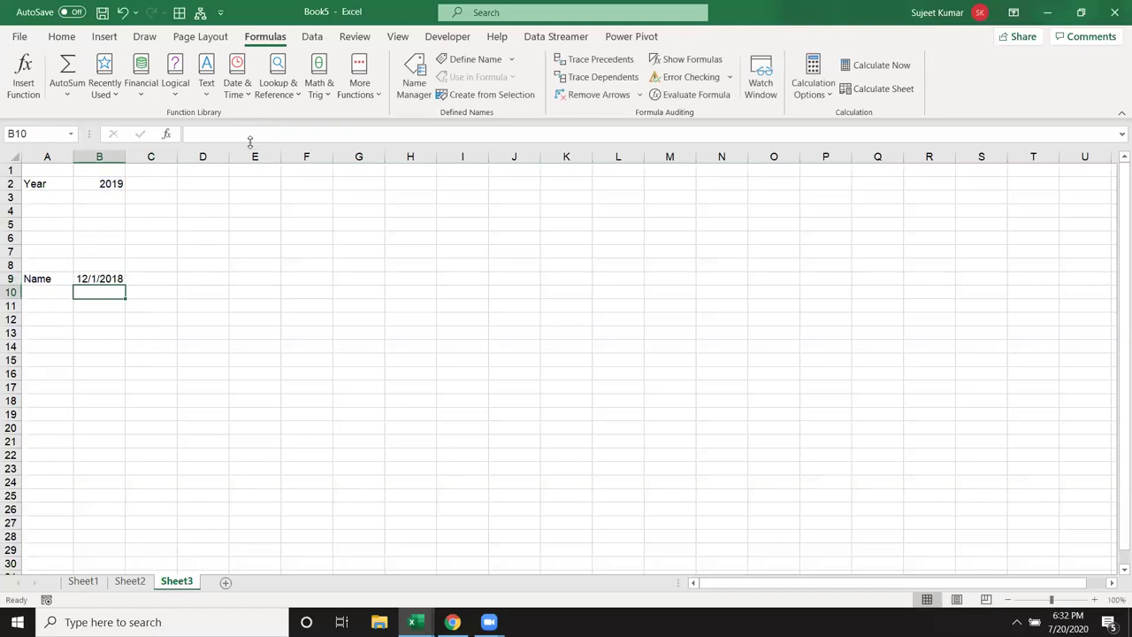
left_click(160, 183)
type("1")
key("Return")
Enter =TEXT(B9,"DDD") in B8 to show the weekday Tue above the date
left_click(97, 278)
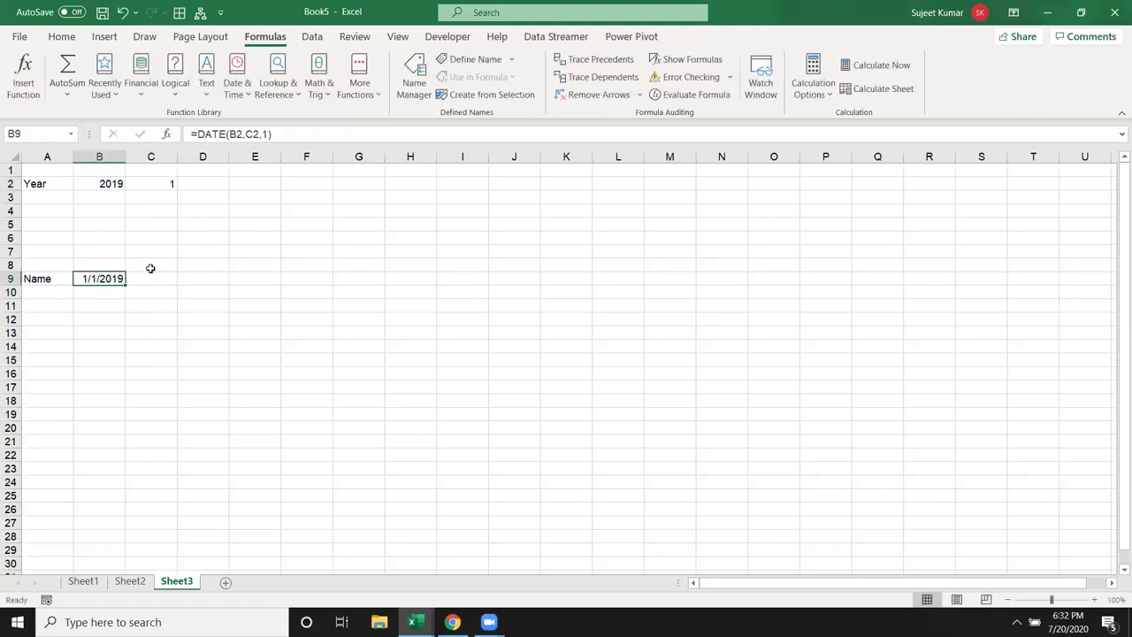
left_click(122, 264)
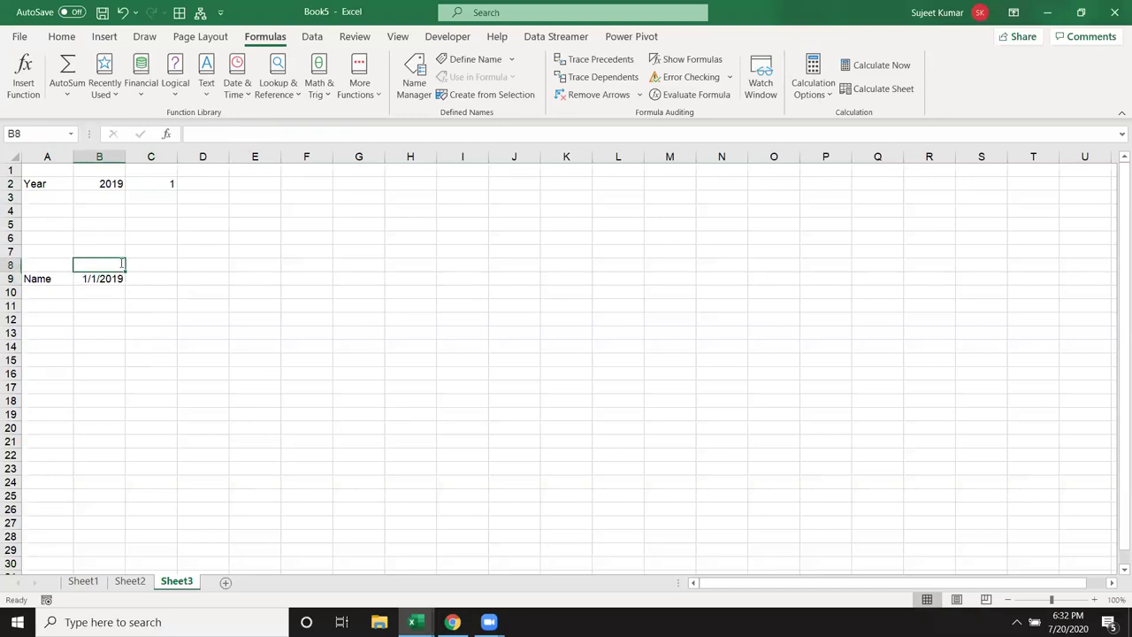
type("=tex")
key("Tab")
key("Down")
type(",")
type("DD")
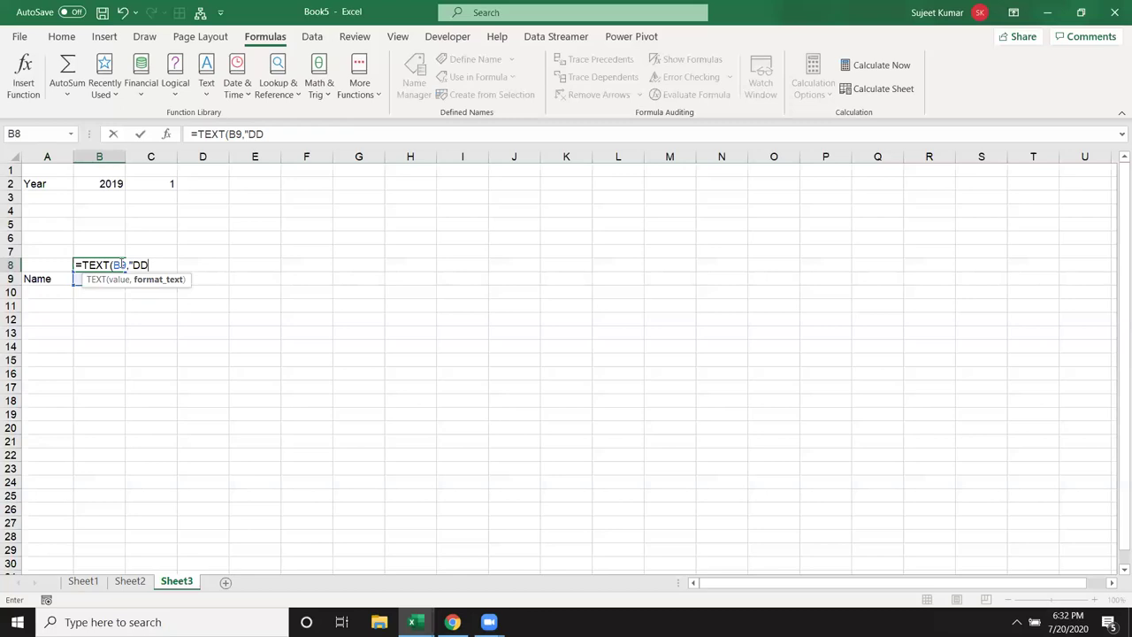
type("D\")")
key("Return")
key("Right")
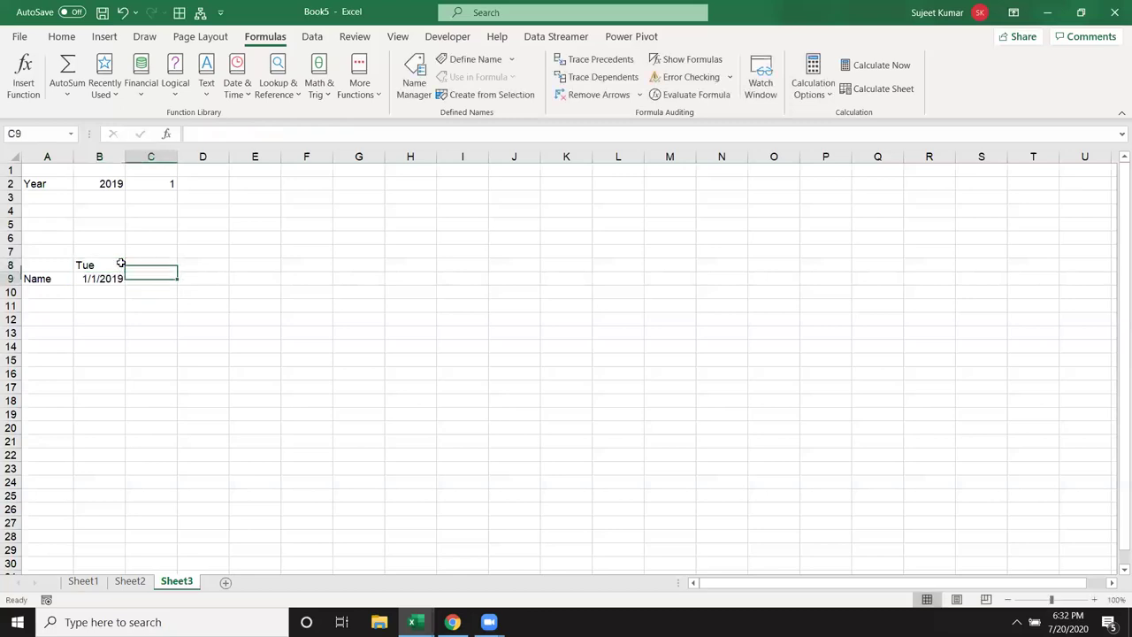
Enter =B9+1 in C9 and fill the daily dates across to AK9
type("=B9+1")
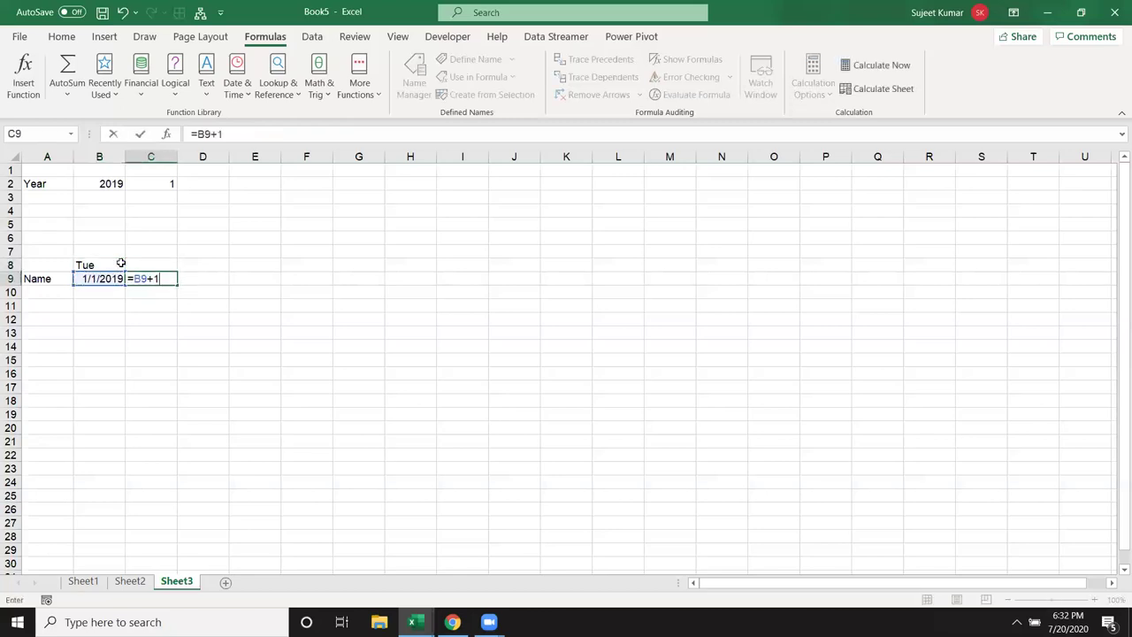
key("Return")
left_click(167, 280)
left_click_drag(177, 280, 984, 279)
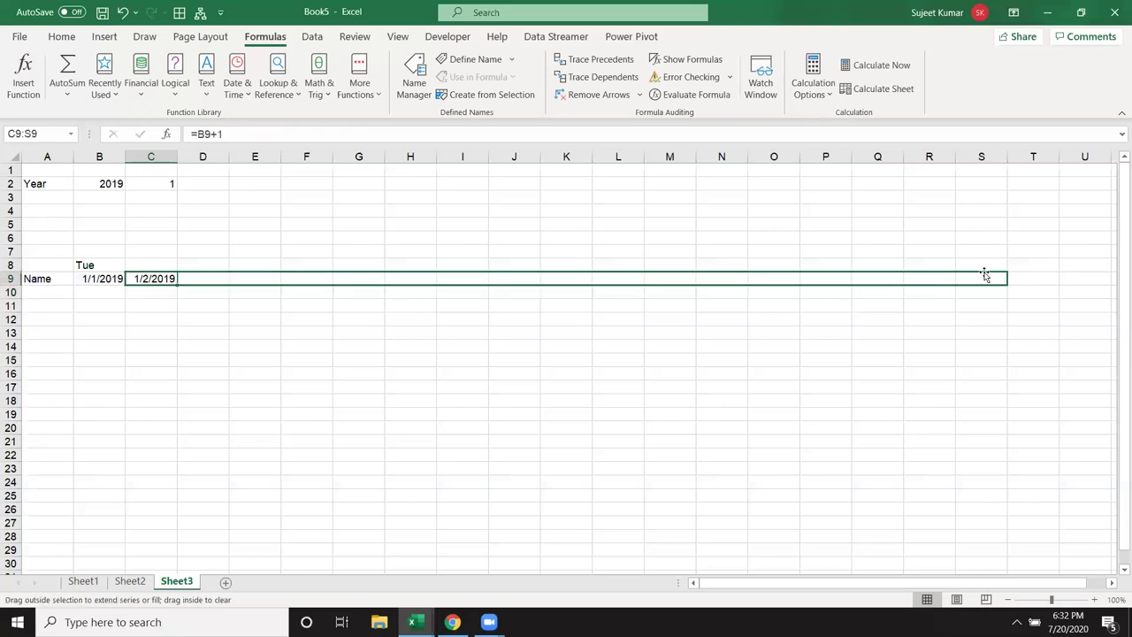
left_click(984, 281)
mouse_move(1008, 286)
left_mouse_down()
mouse_move(1118, 291)
mouse_move(1072, 293)
left_mouse_up()
left_click(1039, 279)
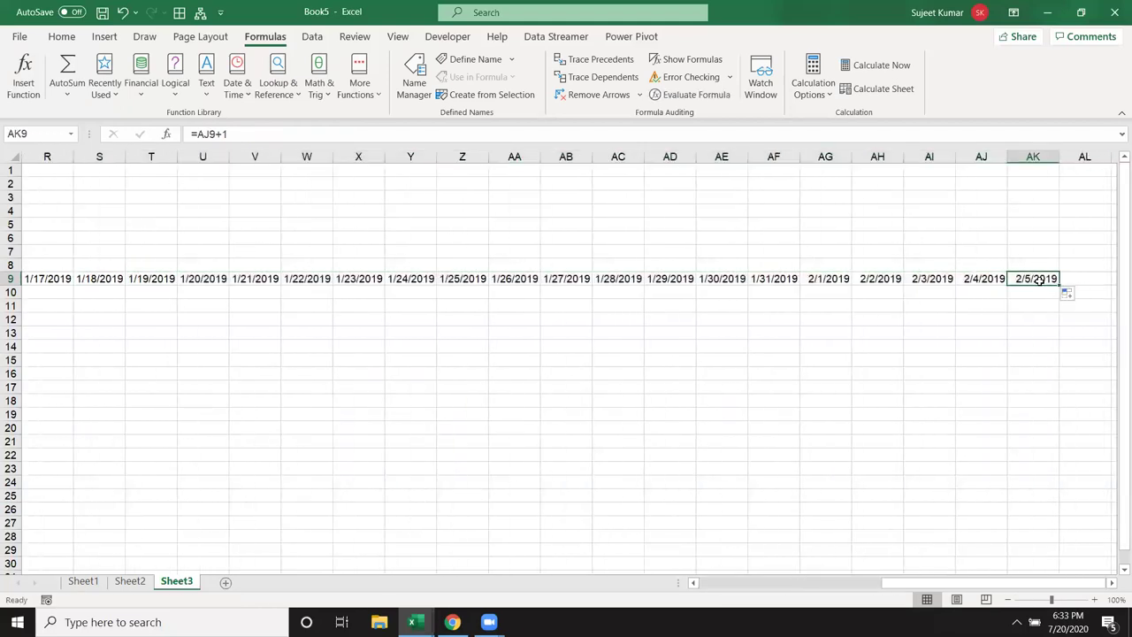
Format the dates in B9:AK9 in d-mmm-yy style
key("ctrl+shift+Left")
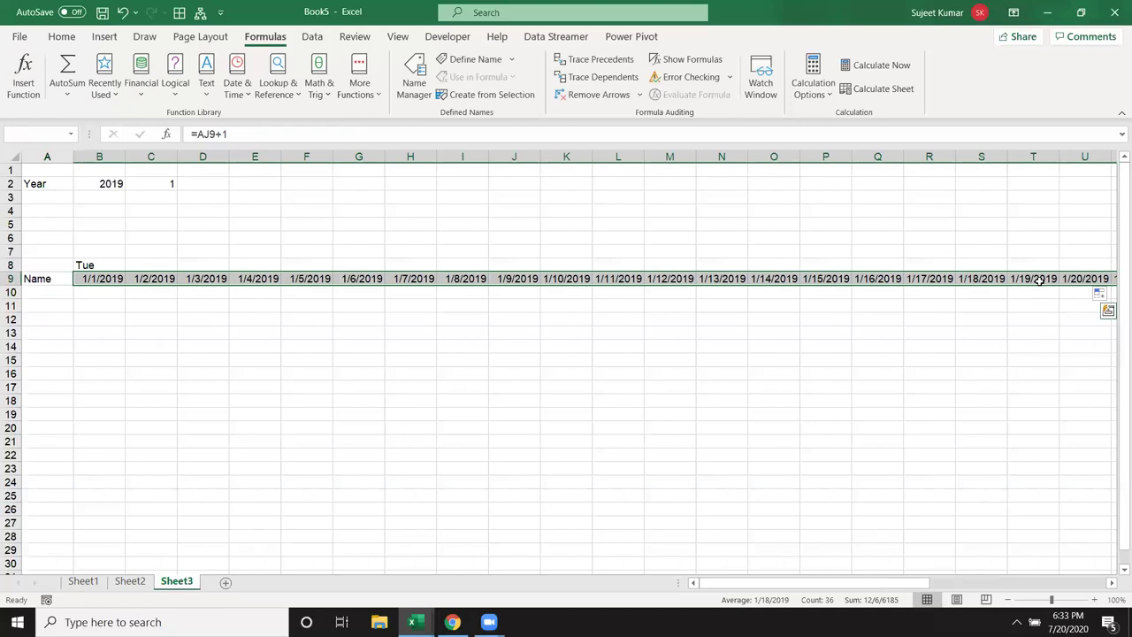
key("alt+shift+F10")
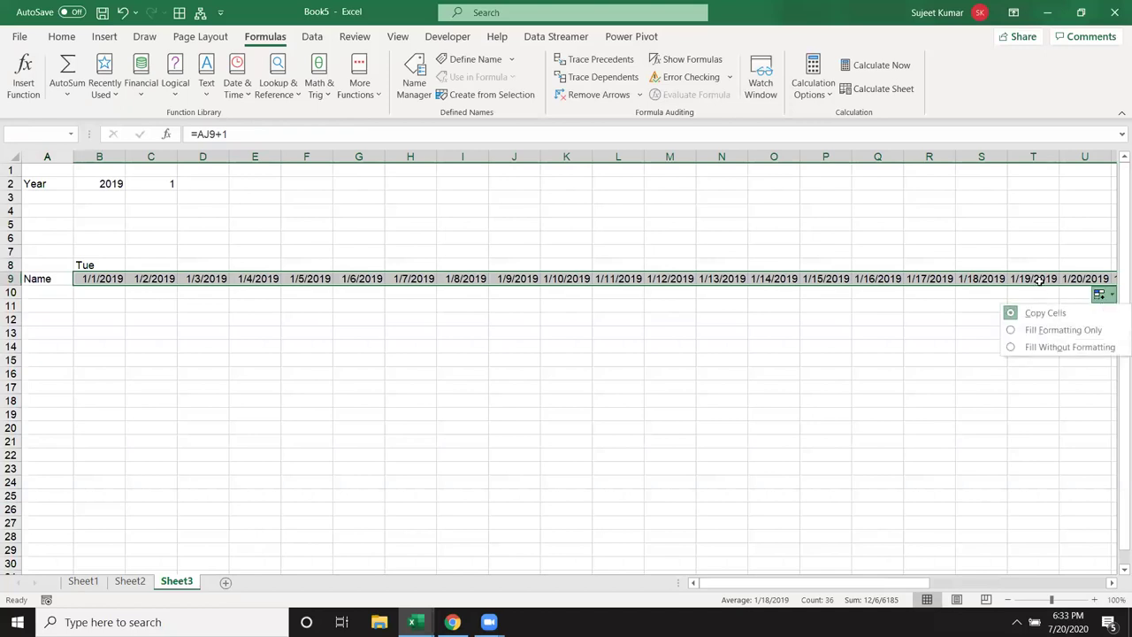
key("Escape")
key("ctrl+shift+3")
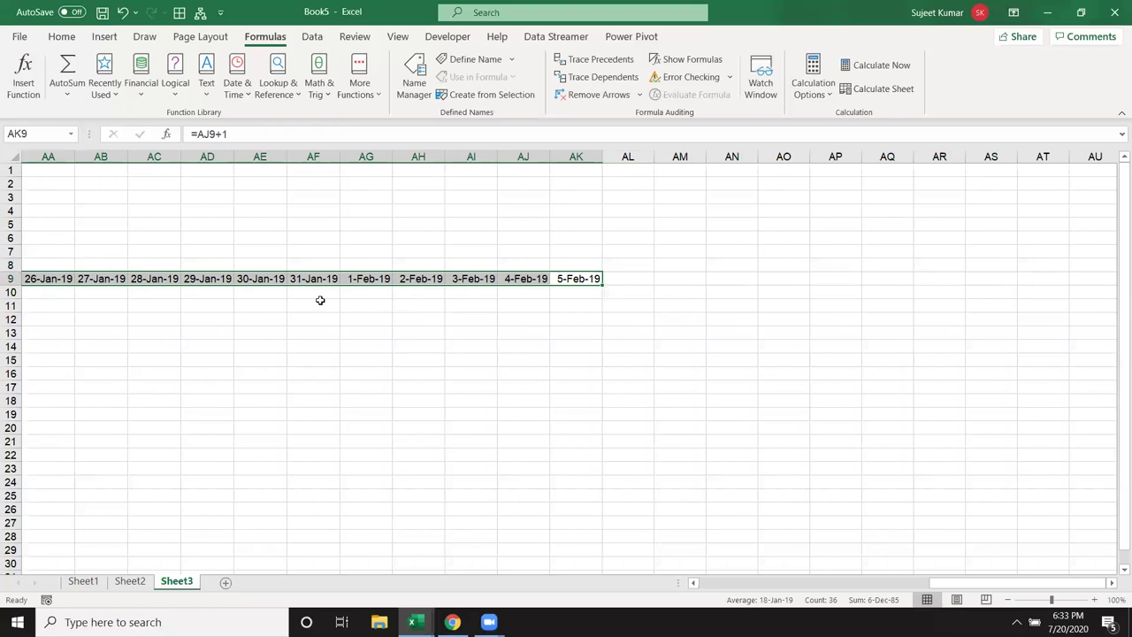
Fill the weekday formula across B8:AF8 with Ctrl+R
left_click(363, 279)
key("ctrl+shift+Right")
key("Up")
key("Left")
key("ctrl+shift+Left")
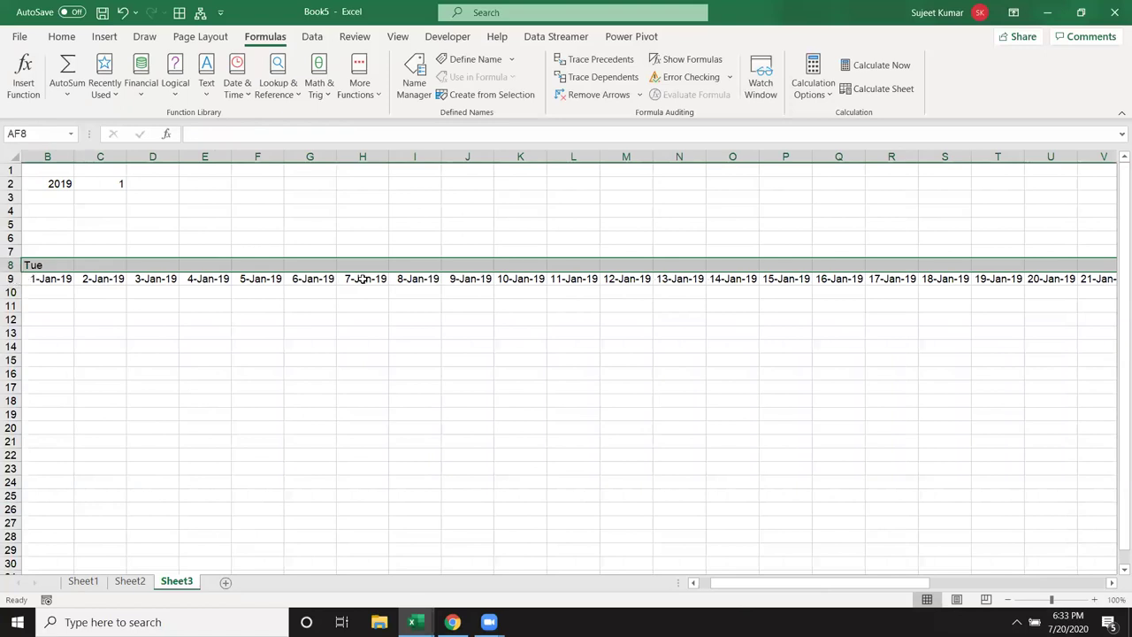
key("ctrl+r")
key("Left")
key("Left")
key("Left")
key("Left")
key("Left")
key("Left")
key("Left")
Change the year in B2 to 2020
key("Home")
key("Up")
key("Up")
key("Up")
key("Up")
key("Up")
key("Up")
key("Right")
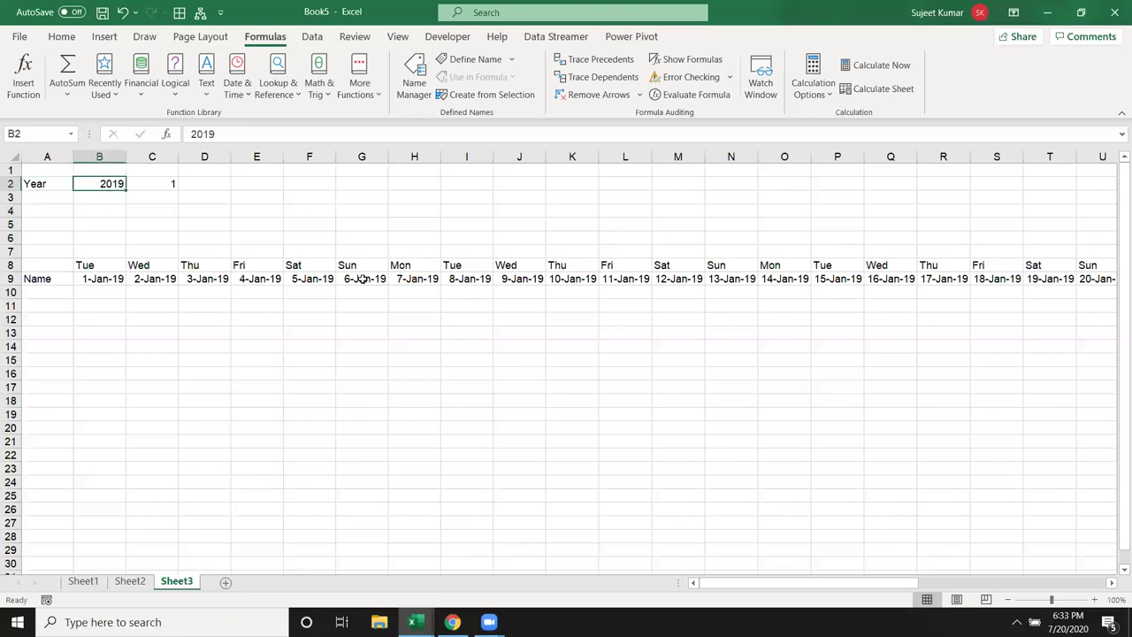
type("2020")
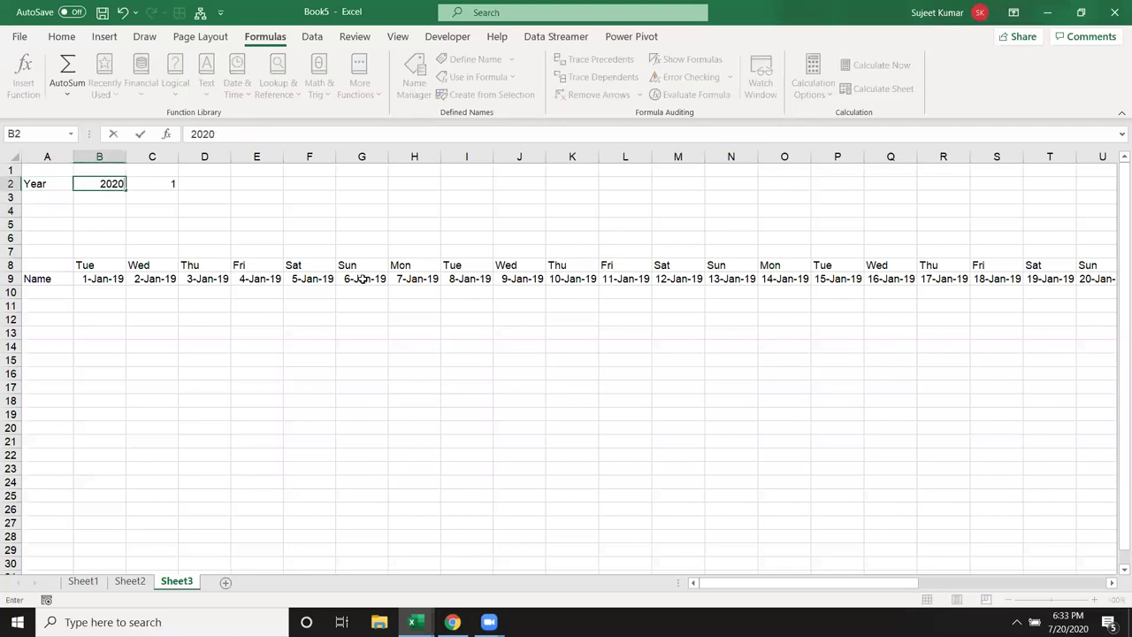
key("Return")
Set the month in C2 to 2 to show February dates
key("Up")
key("Down")
key("Down")
key("Down")
key("Up")
key("Up")
key("Up")
key("Up")
key("Right")
key("Down")
type("2")
key("Return")
key("Down")
key("Down")
key("Down")
key("Down")
key("Down")
key("Down")
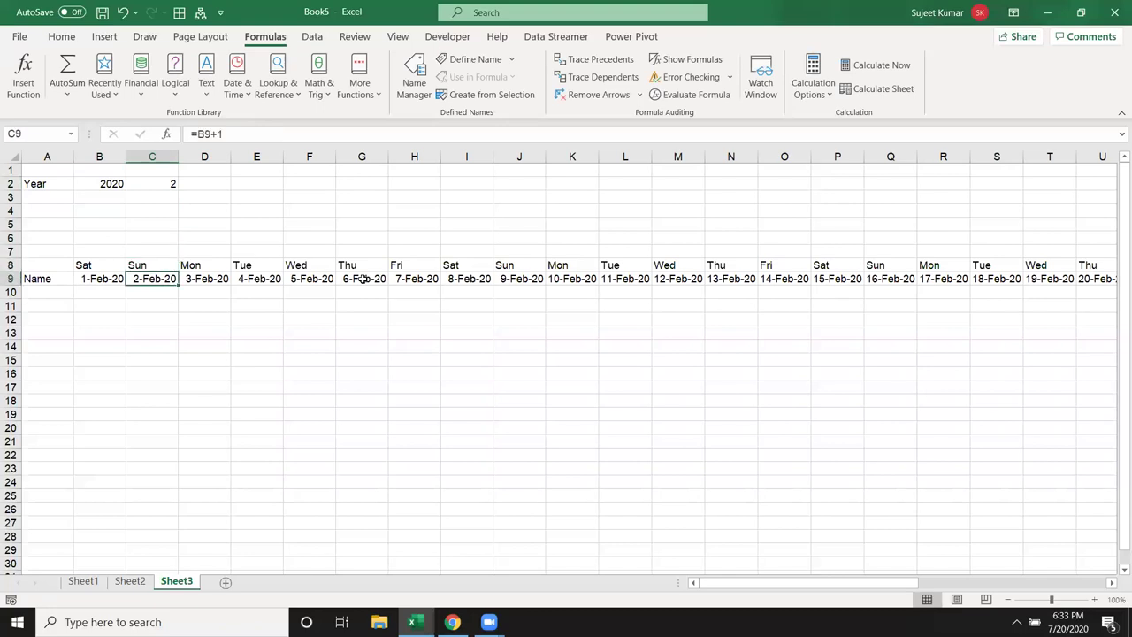
Check the dates at the row's end, then set the year back to 2019
key("ctrl+Right")
key("Left")
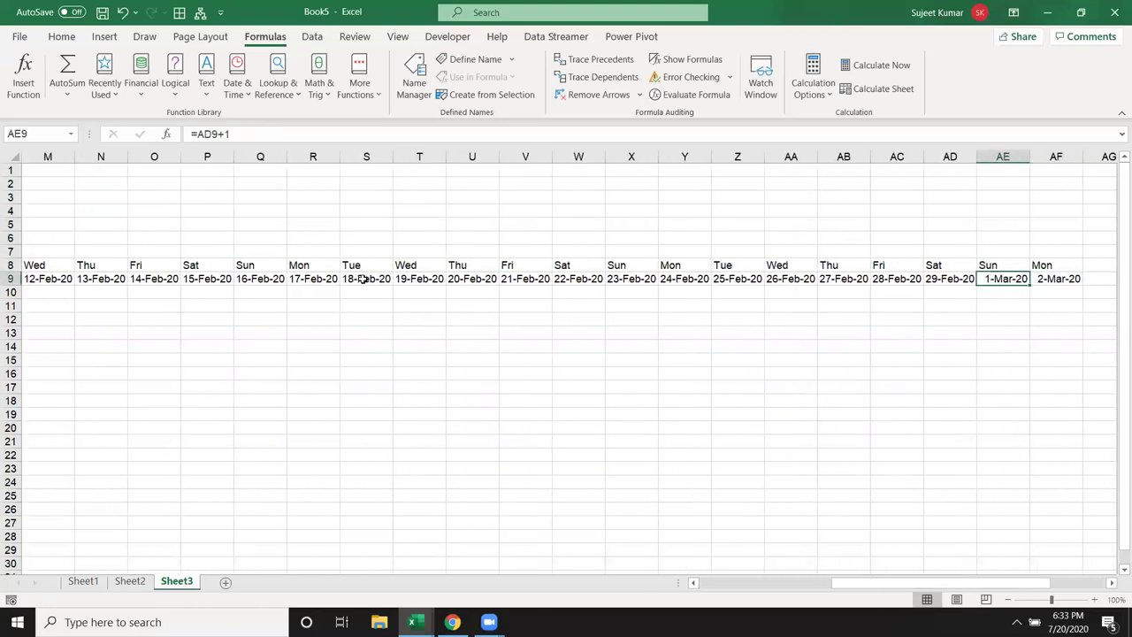
key("Left")
key("Up")
key("ctrl+Left")
key("Up")
key("Up")
key("Up")
key("Up")
key("Up")
key("Up")
key("F2")
key("BackSpace")
key("BackSpace")
type("19")
key("Return")
Inspect the end of the row, where March dates begin at AD9
key("Down")
key("Down")
key("Down")
key("Down")
key("Down")
key("ctrl+Right")
key("Right")
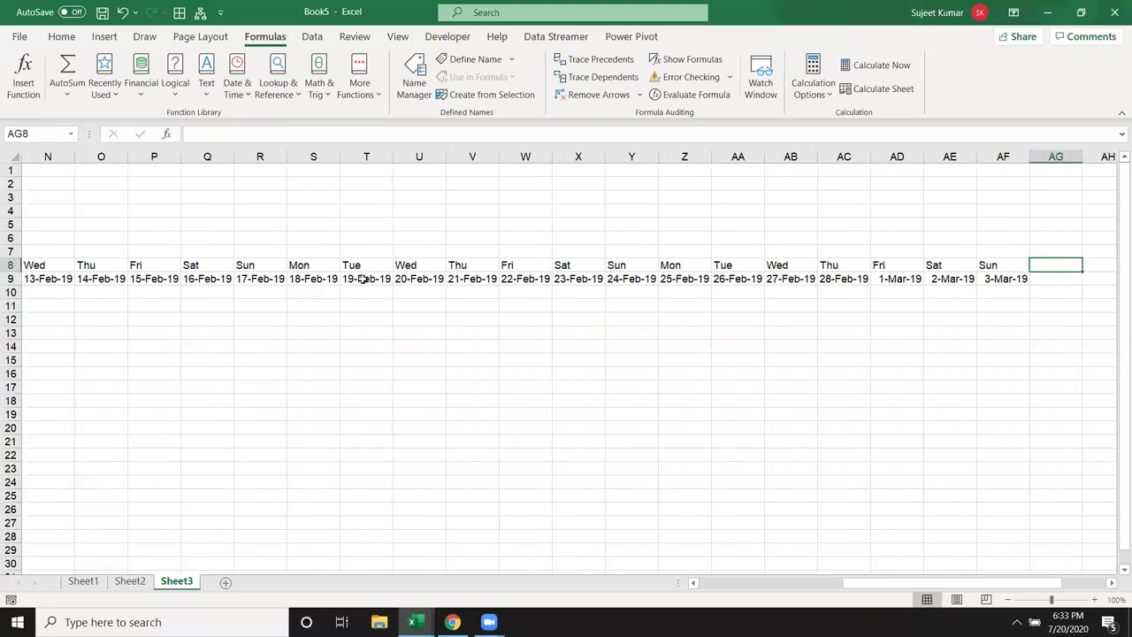
key("Left")
key("Left")
key("Left")
key("Down")
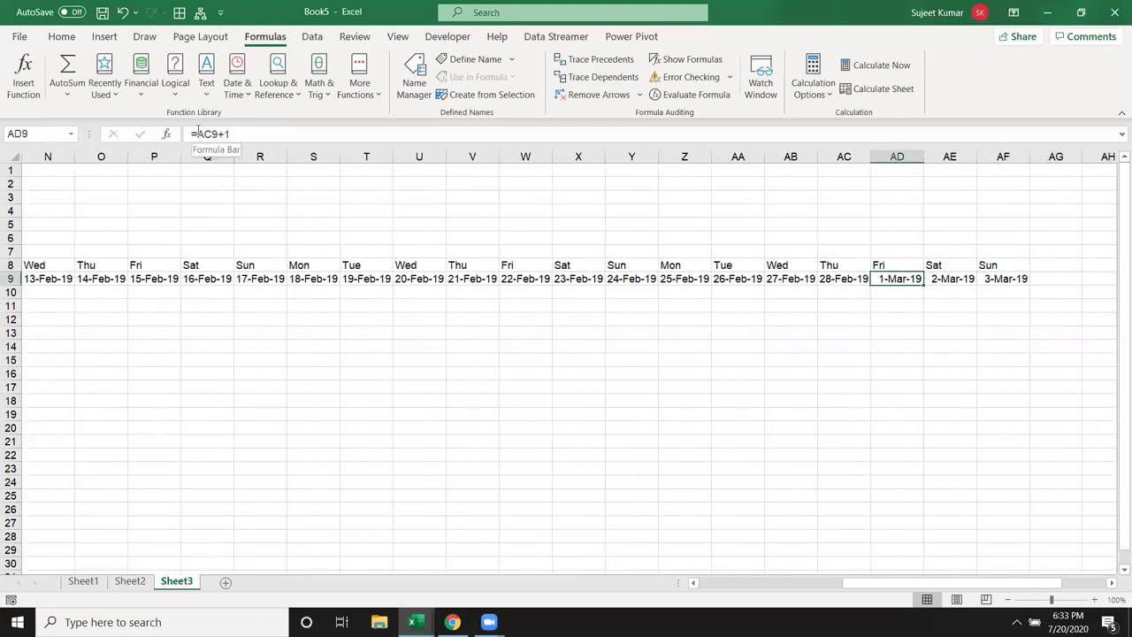
Begin AD9's IF formula using EOMONTH(O9,0) as the month-end reference
left_click(198, 133)
type("IF(")
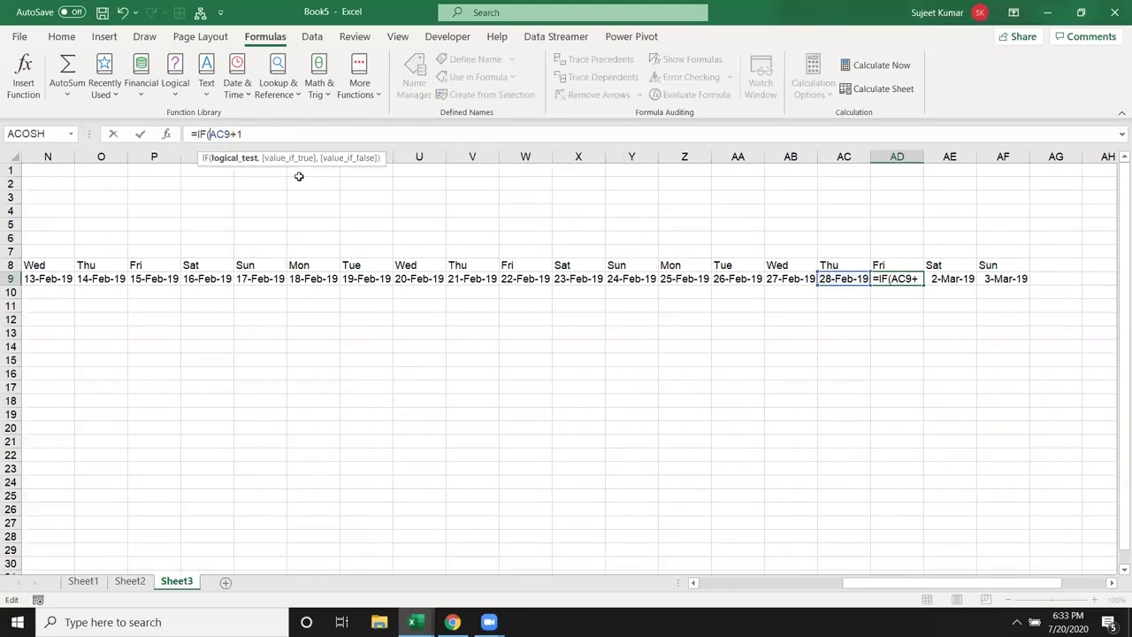
type("eo")
key("Tab")
left_click(99, 278)
type(",0")
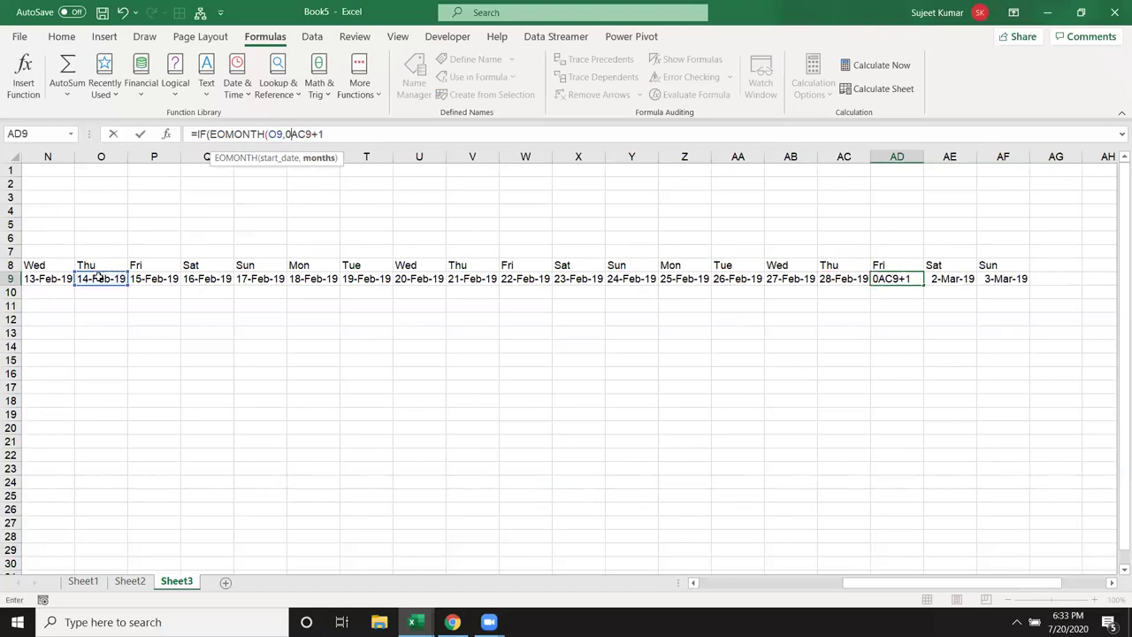
type(")")
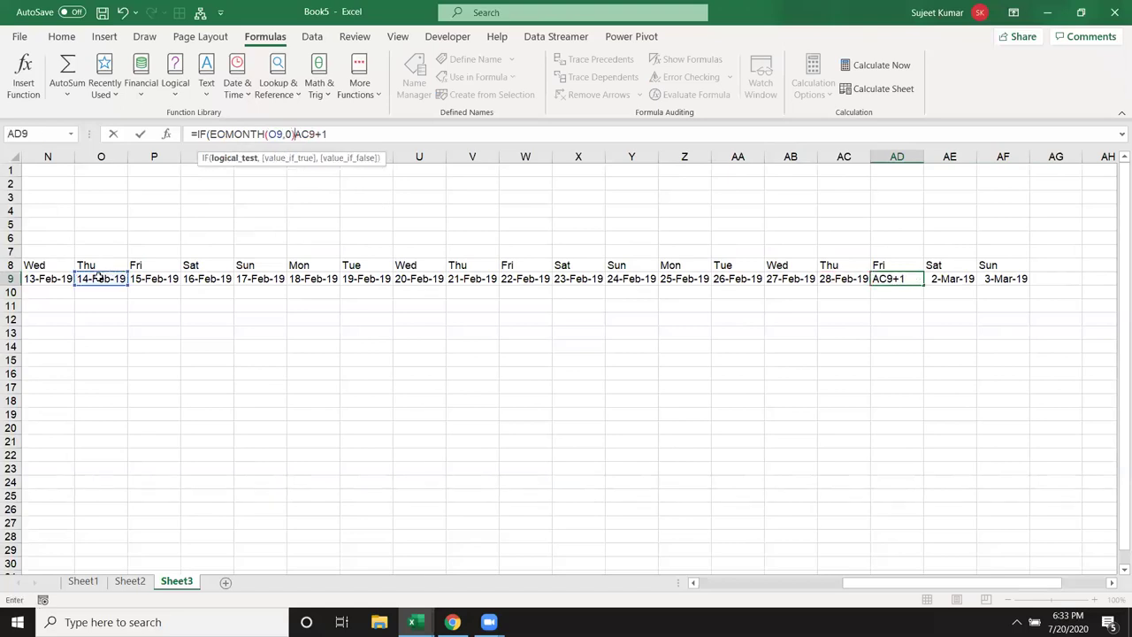
type(">")
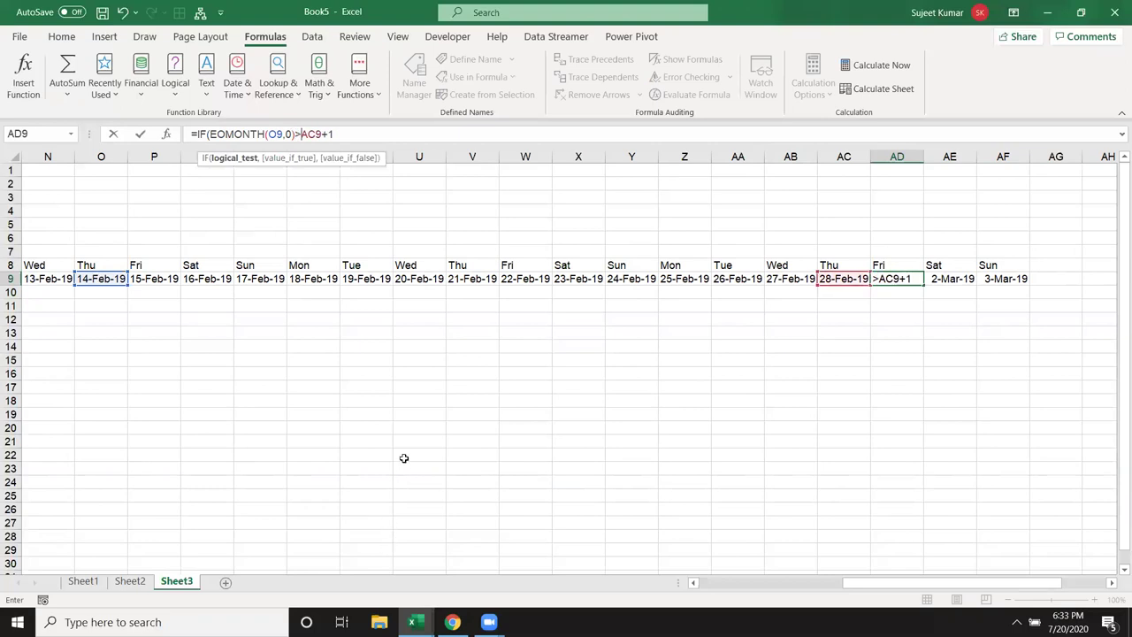
key("BackSpace")
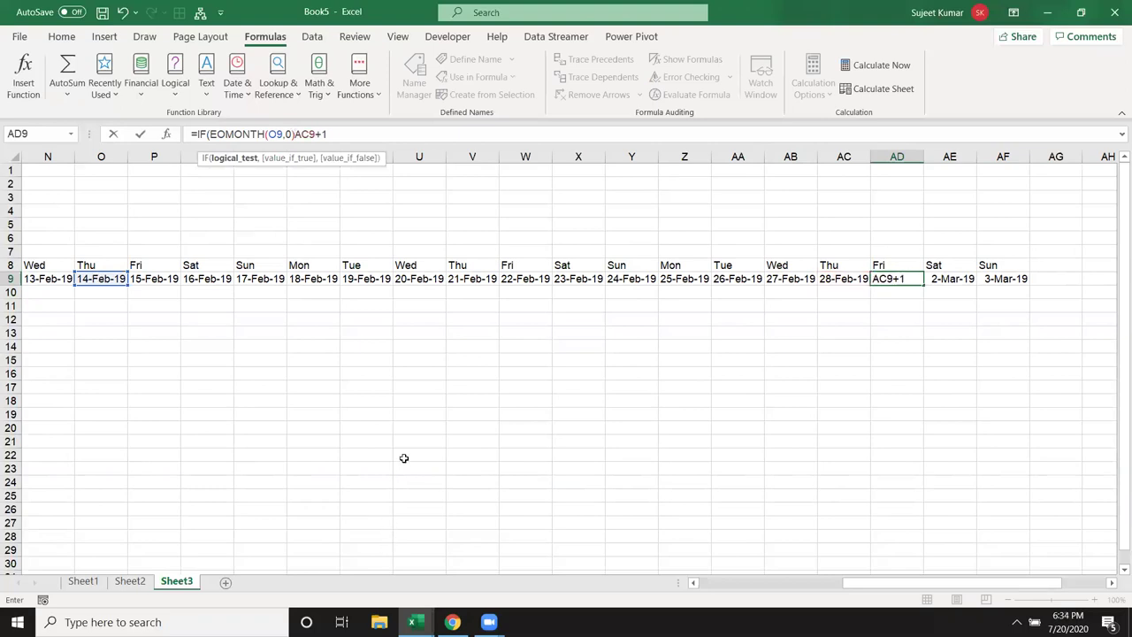
key("Return")
key("Tab")
key("Escape")
Rearrange AD9's formula so the condition compares AC9+1 with EOMONTH(O9,0), returning "" or AC9+1
key("shift+Left")
key("shift+Left")
key("shift+Left")
key("shift+Left")
key("shift+Left")
key("shift+Left")
key("shift+Left")
key("shift+Left")
key("shift+Left")
key("shift+Left")
key("ctrl+x")
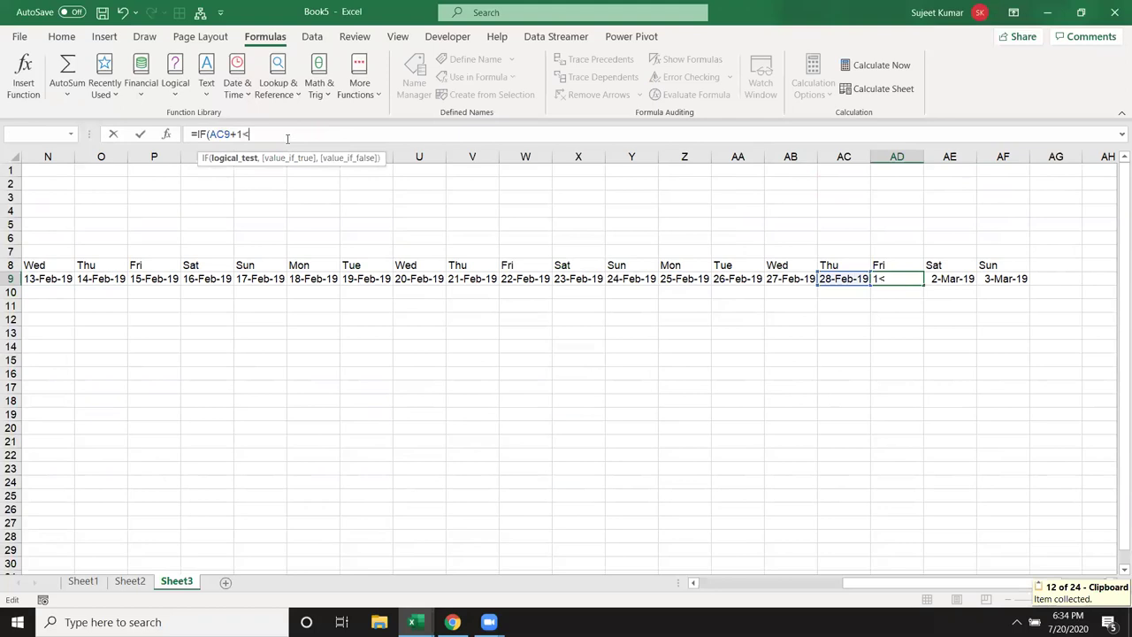
key("ctrl+v")
type(",")
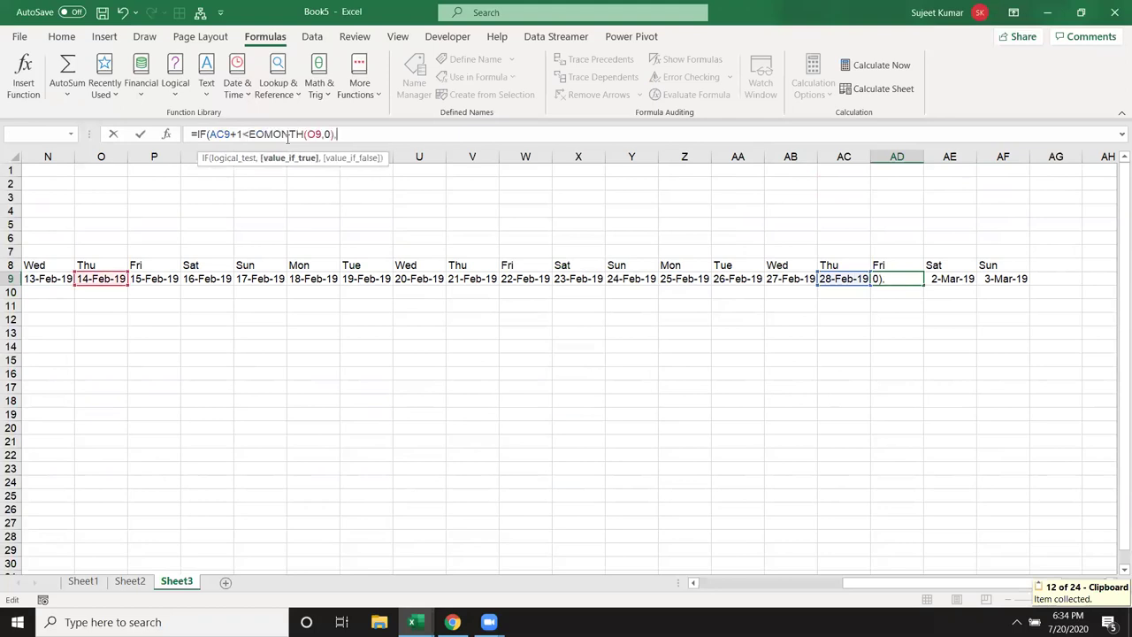
type("\"\",")
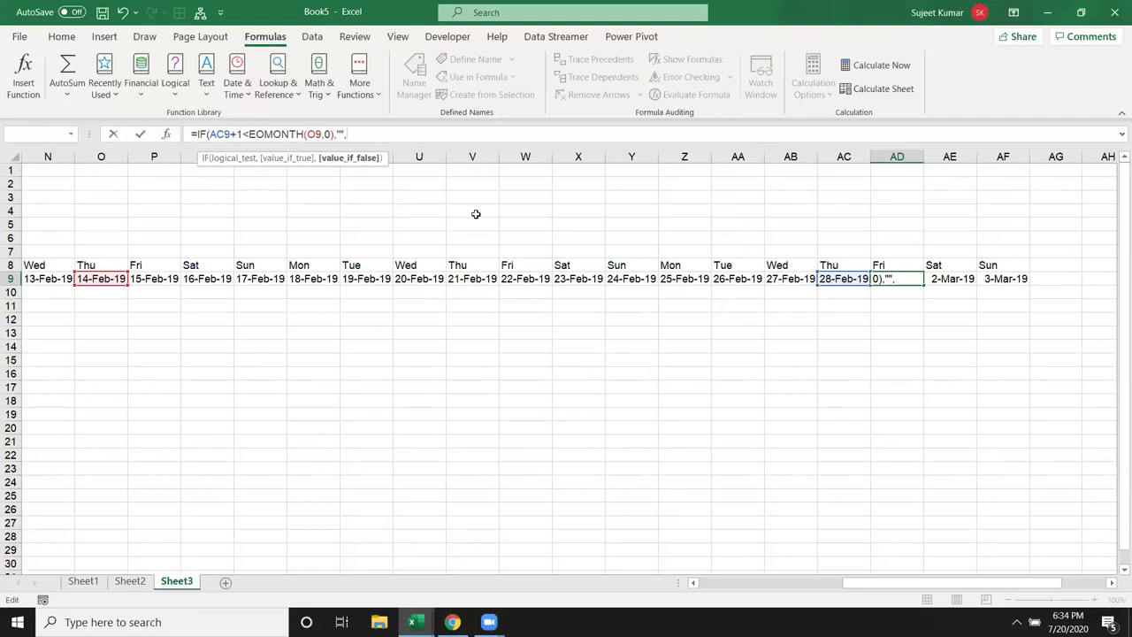
type("AC9+1")
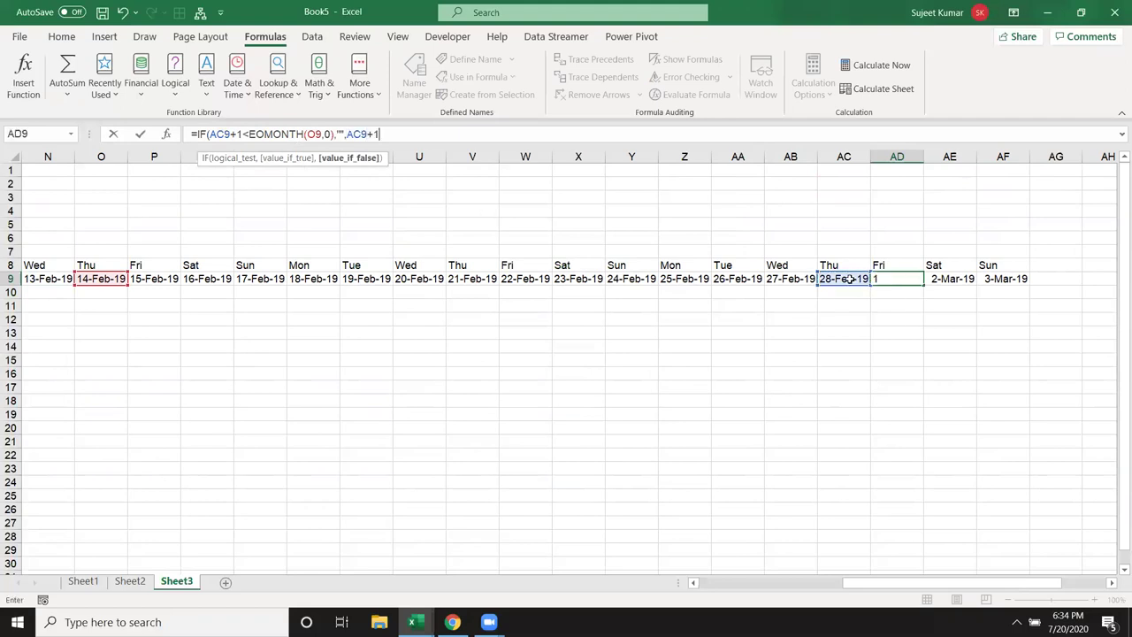
key("Return")
key("Return")
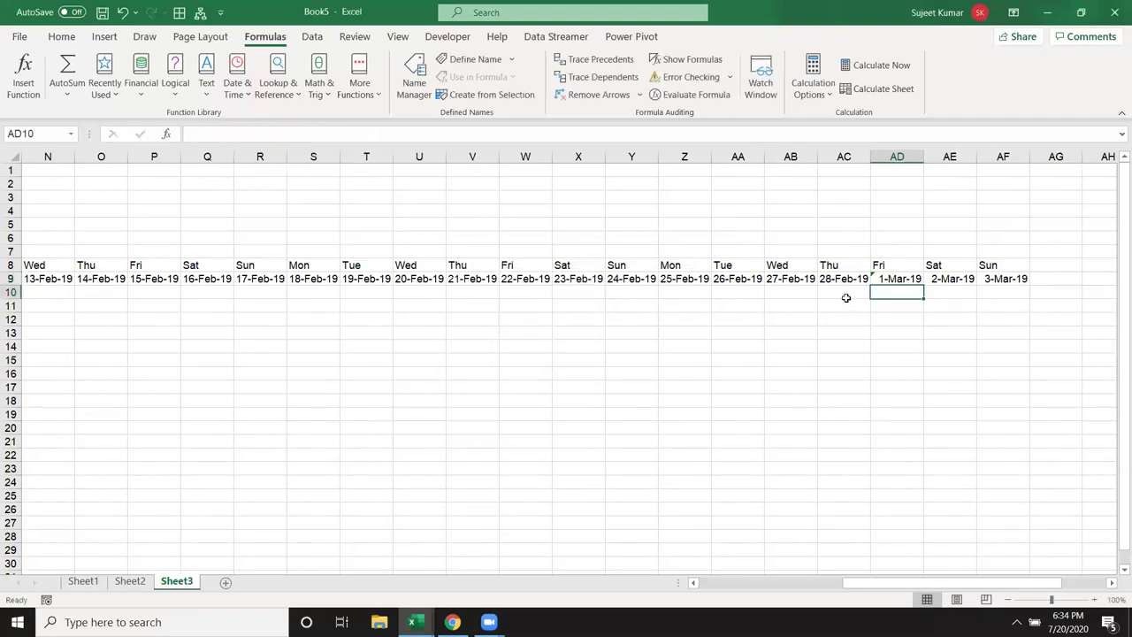
Change AD9's comparison to > so it blanks after 28-Feb-19, then fill it to AF9
key("Up")
left_click(247, 134)
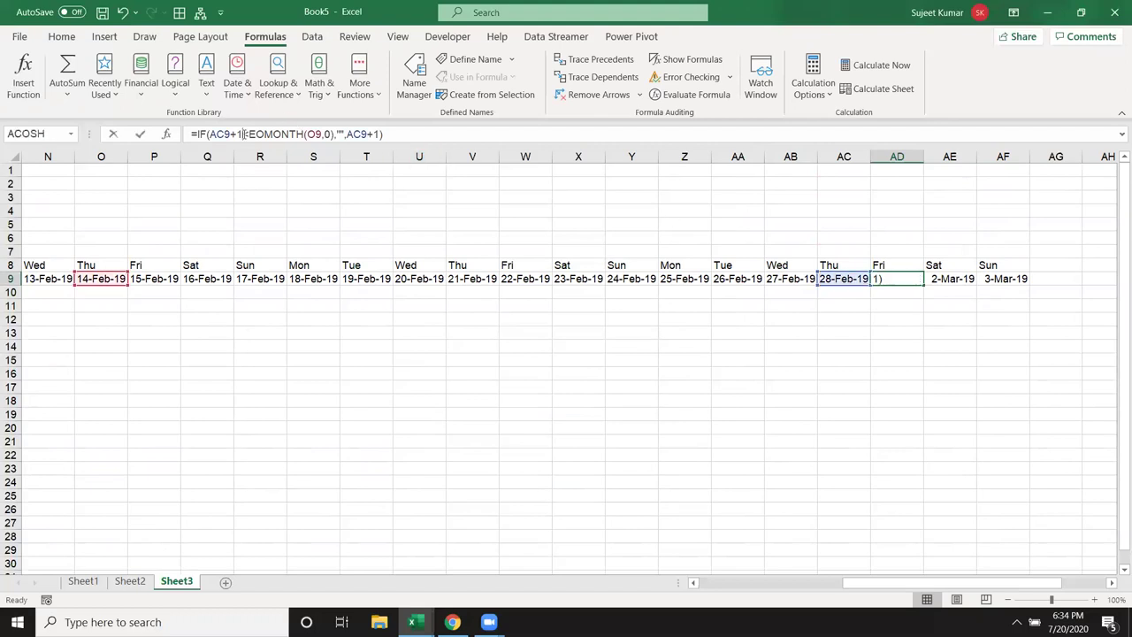
key("BackSpace")
type(">")
key("Return")
key("Up")
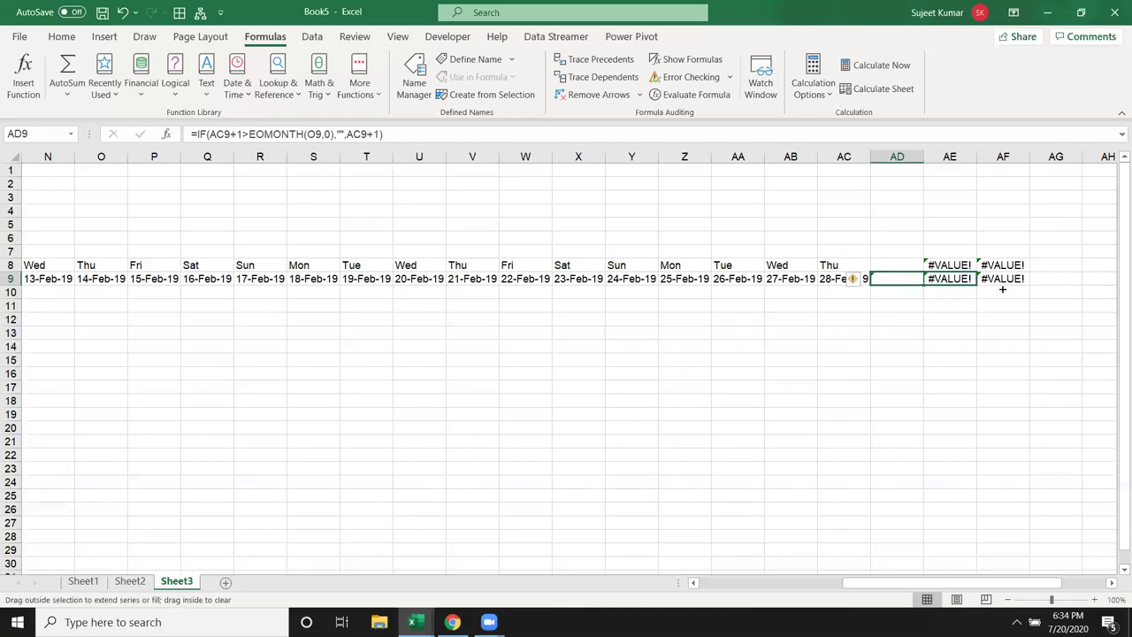
left_click_drag(923, 284, 1004, 289)
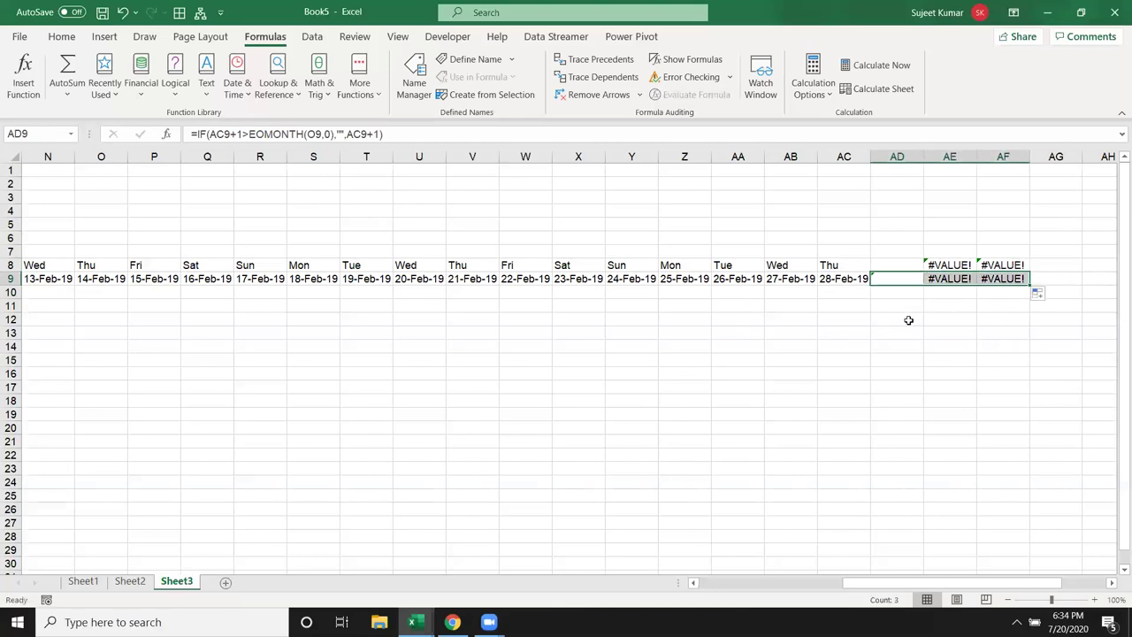
Wrap AD9's IF formula in IFERROR with a blank "" fallback
left_click(889, 280)
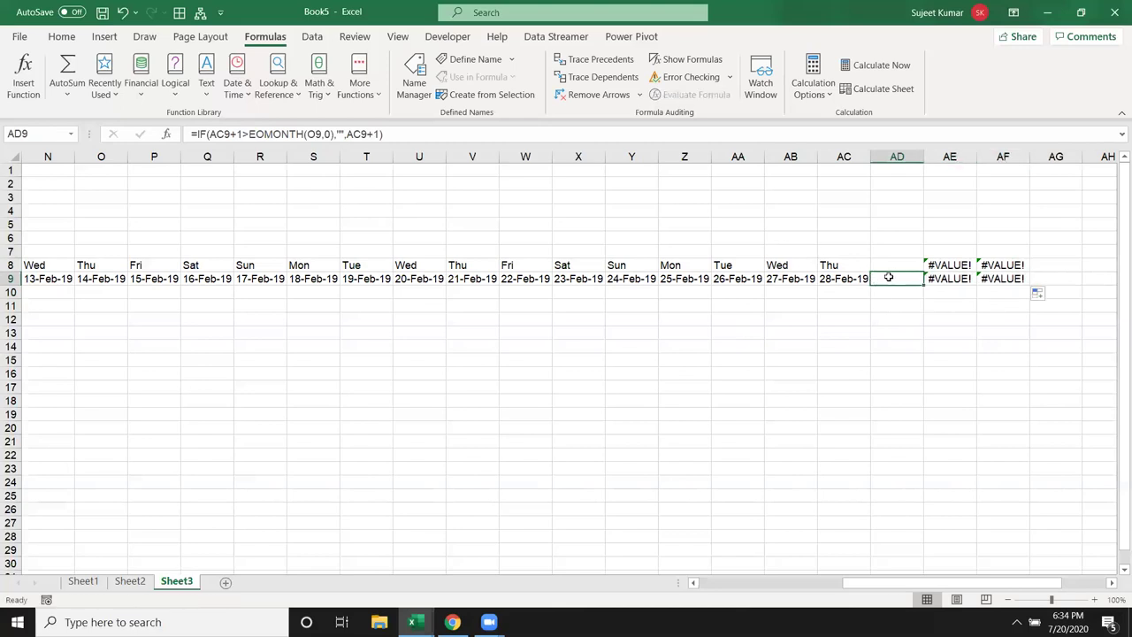
left_click(193, 133)
type("ir")
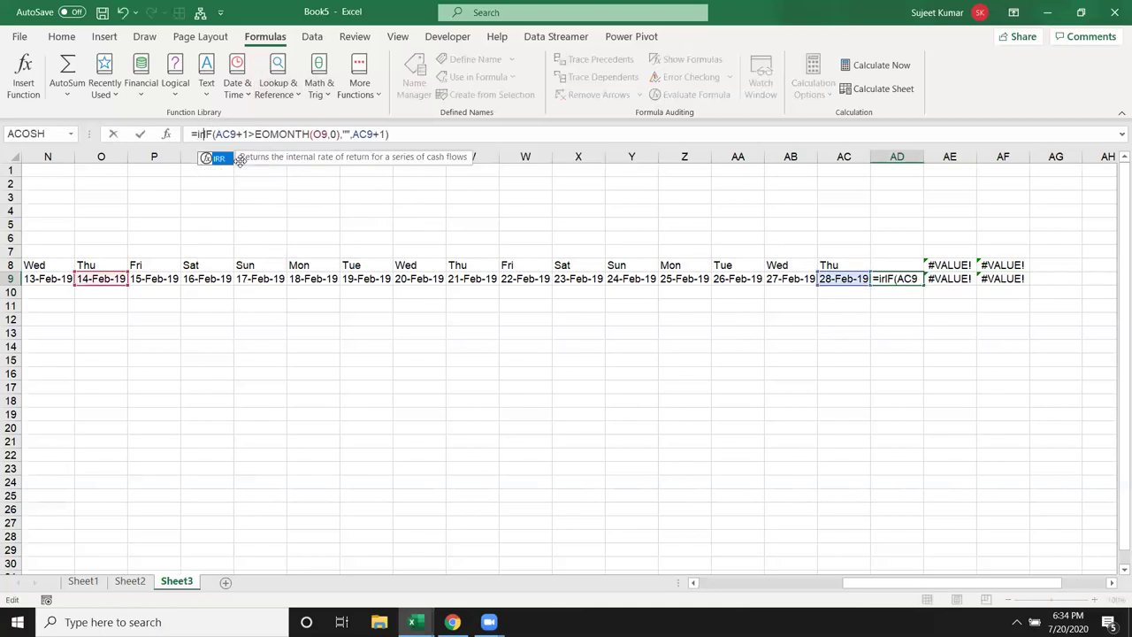
key("BackSpace")
key("Down")
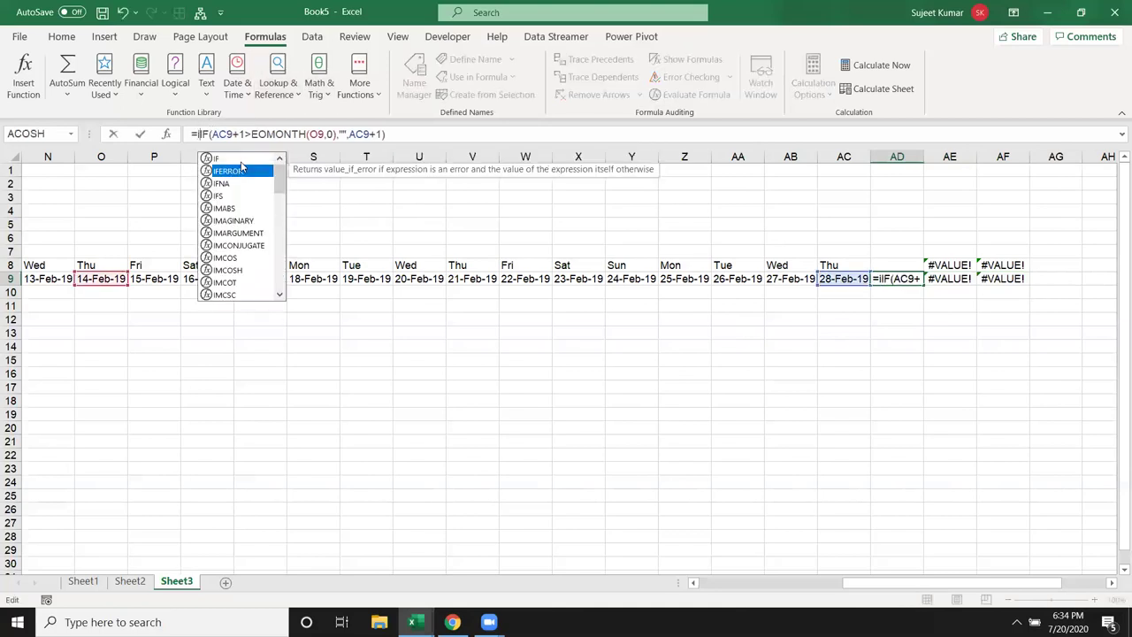
key("Tab")
left_click(447, 135)
type(",")
key("ctrl+Return")
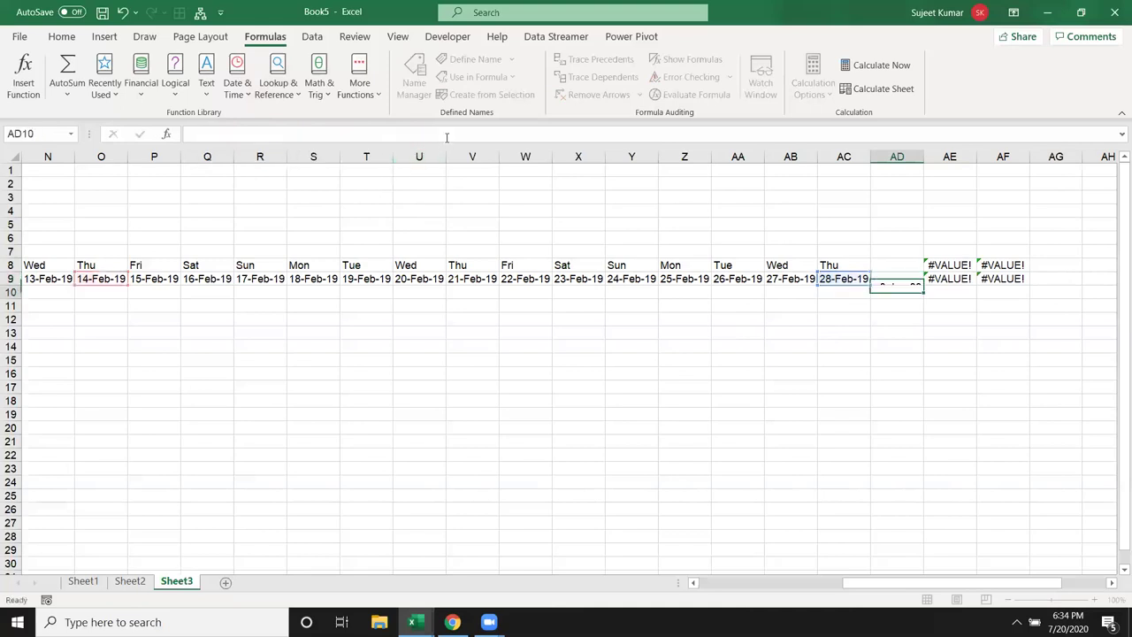
Fill the IFERROR formula from AD9 right into AE9:AF9
key("shift+Right")
key("shift+Right")
key("ctrl+r")
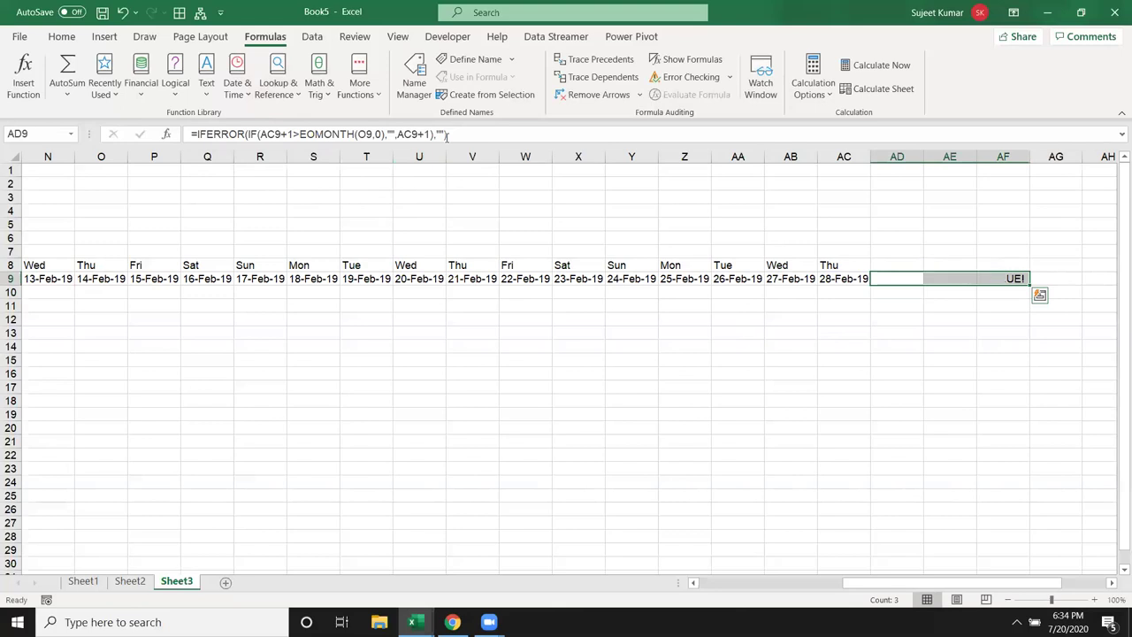
key("Left")
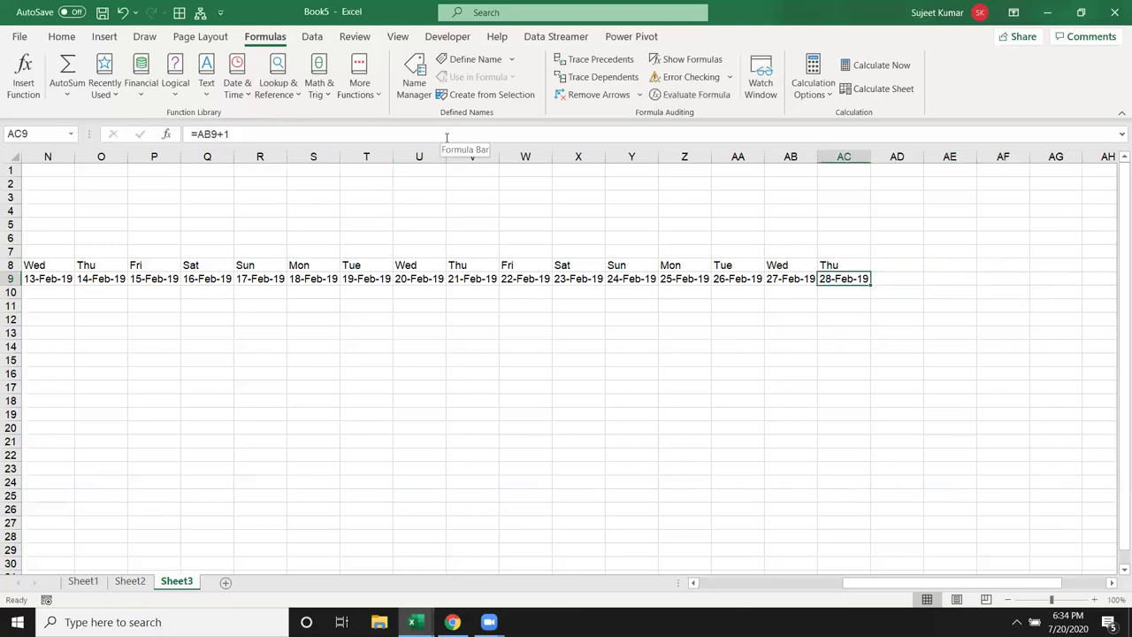
key("ctrl+Left")
Set the year cell B2 to 2020 and the month cell C2 to 1
scroll(530, 319, "down", 2, "ctrl")
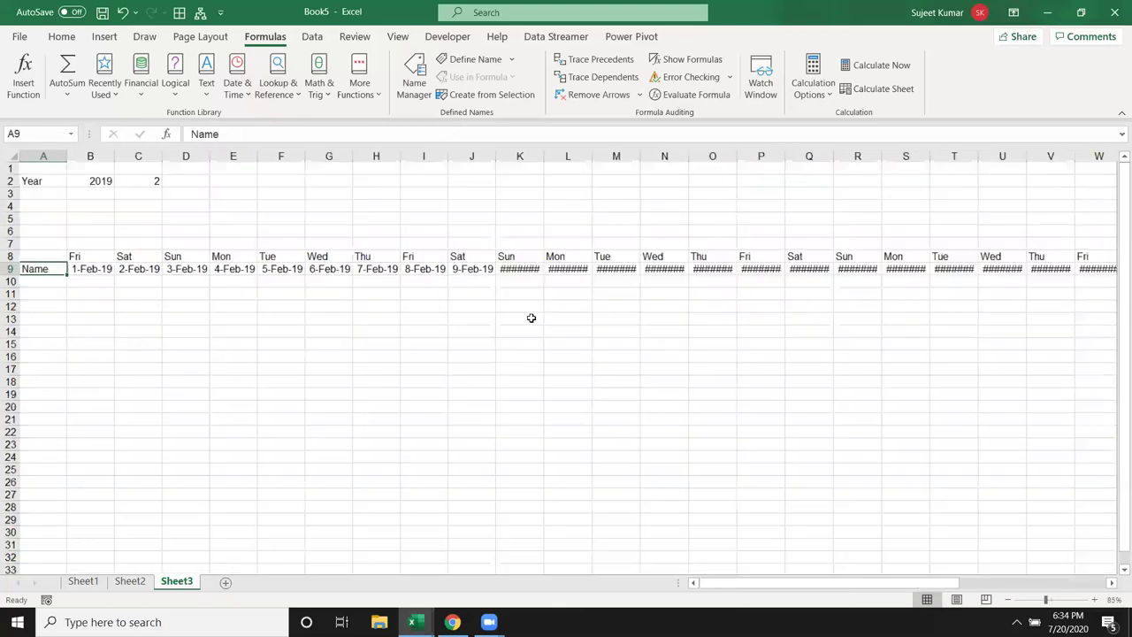
scroll(536, 327, "down", 1, "ctrl")
scroll(536, 327, "up", 1, "ctrl")
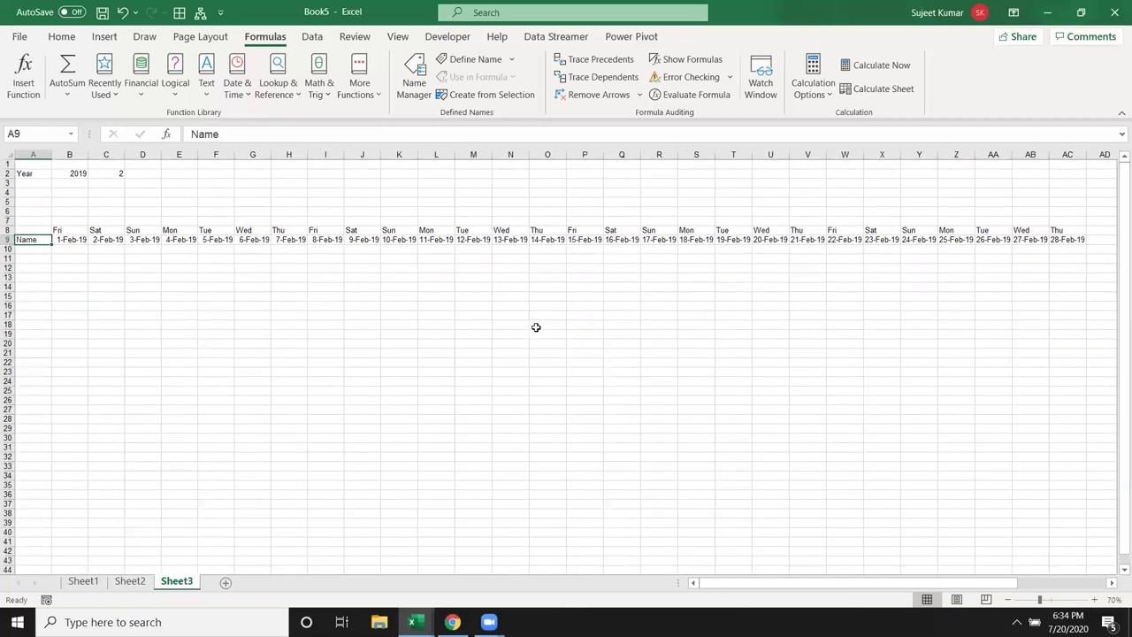
left_click(82, 174)
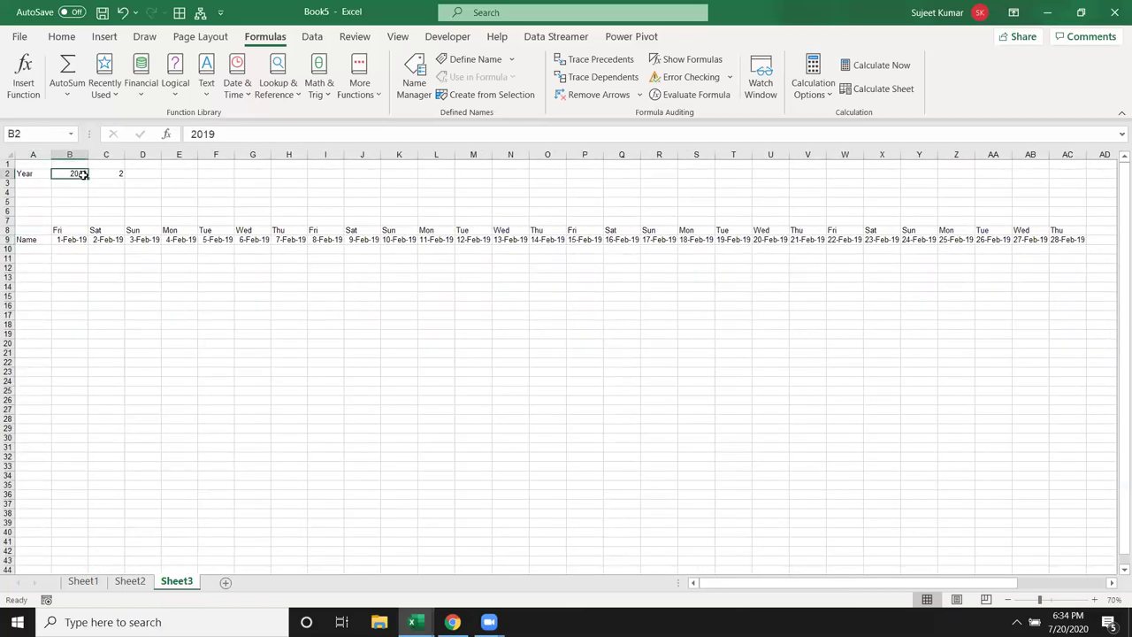
type("2020")
key("Return")
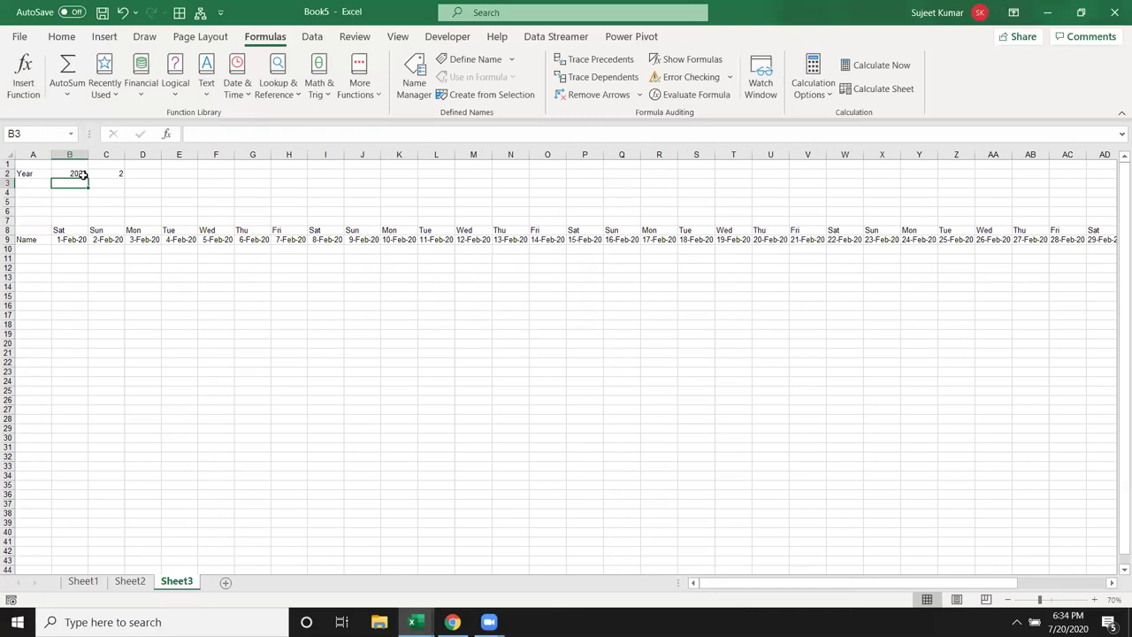
left_click(106, 173)
type("1")
key("Return")
Inspect AD9's formula at the end of the January 2020 row, leaving it unchanged
mouse_move(1001, 584)
left_mouse_down()
mouse_move(1038, 586)
mouse_move(1014, 583)
left_mouse_up()
scroll(786, 495, "right", 1)
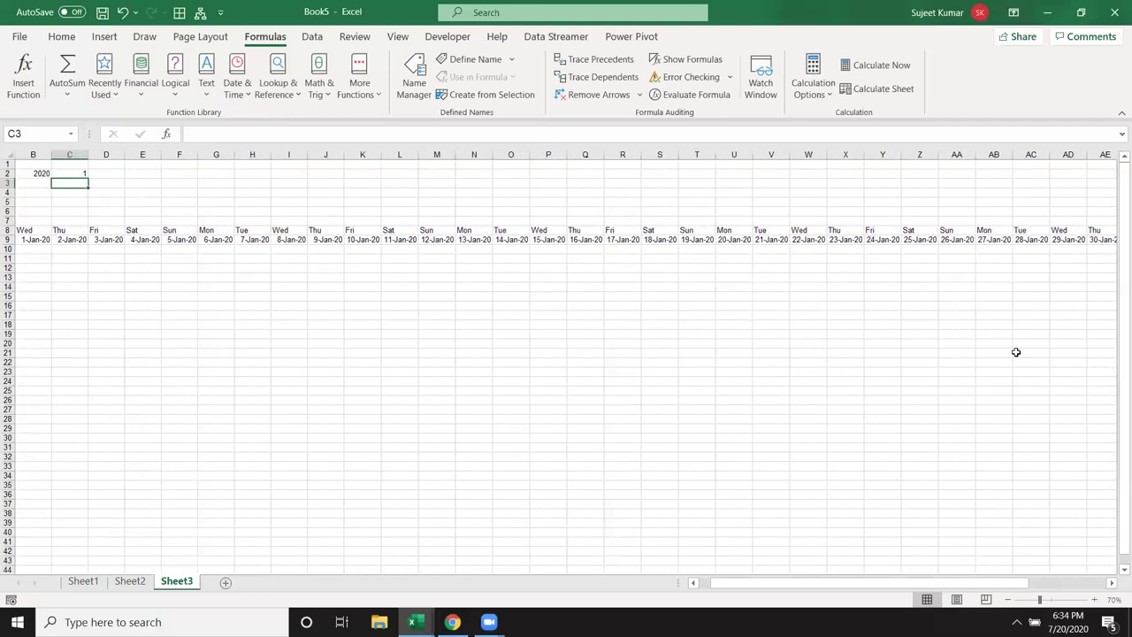
scroll(1006, 349, "up", 2, "ctrl")
left_click(943, 281)
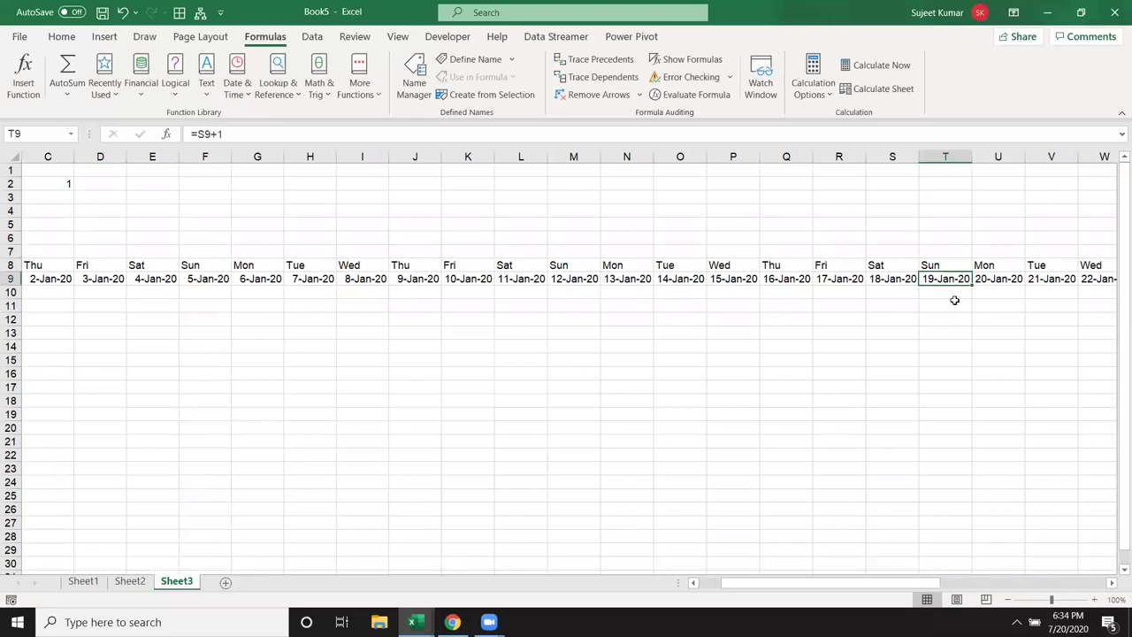
key("ctrl+Right")
key("Left")
key("Left")
key("Left")
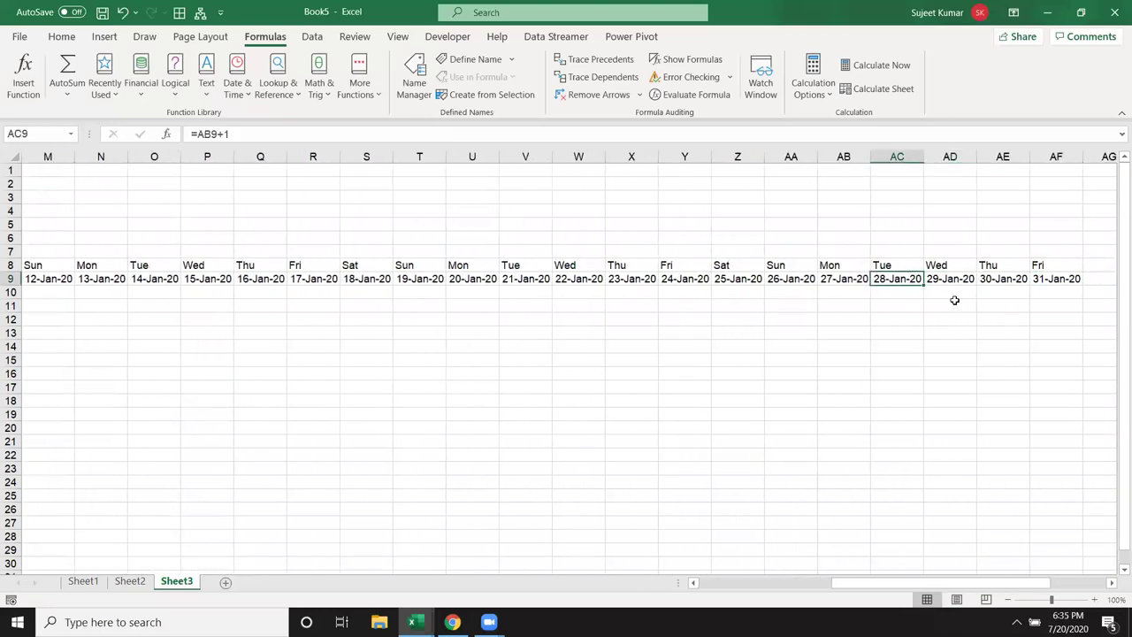
key("Right")
key("F2")
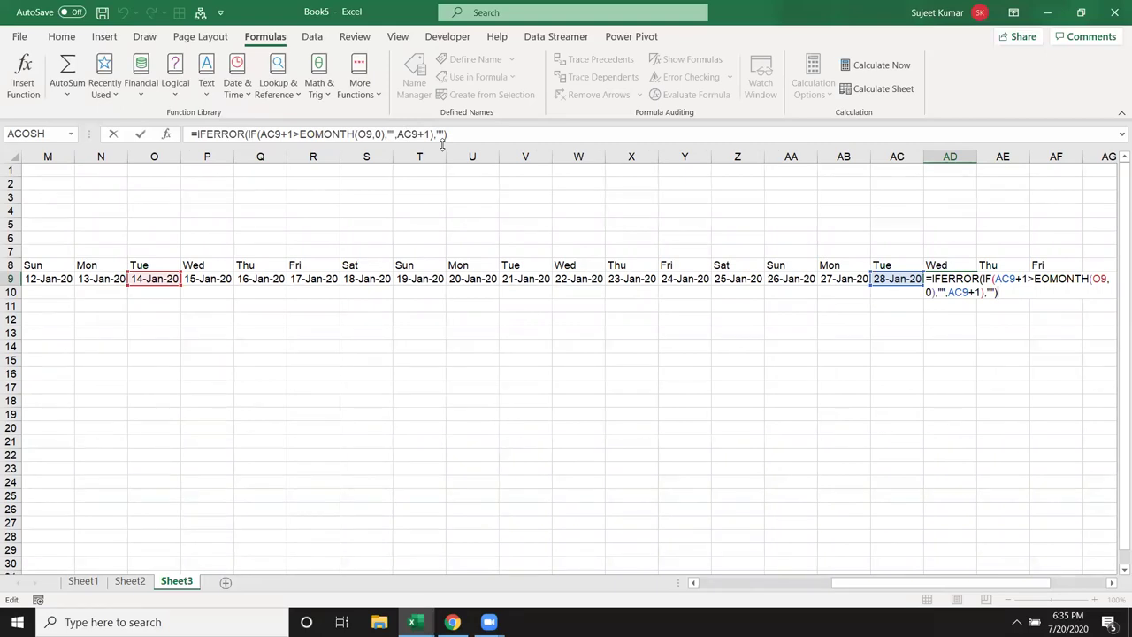
key("ctrl+Return")
Review B9's DATE formula and the C9:H9 dates, then show the desktop
left_click_drag(1014, 590, 1069, 590)
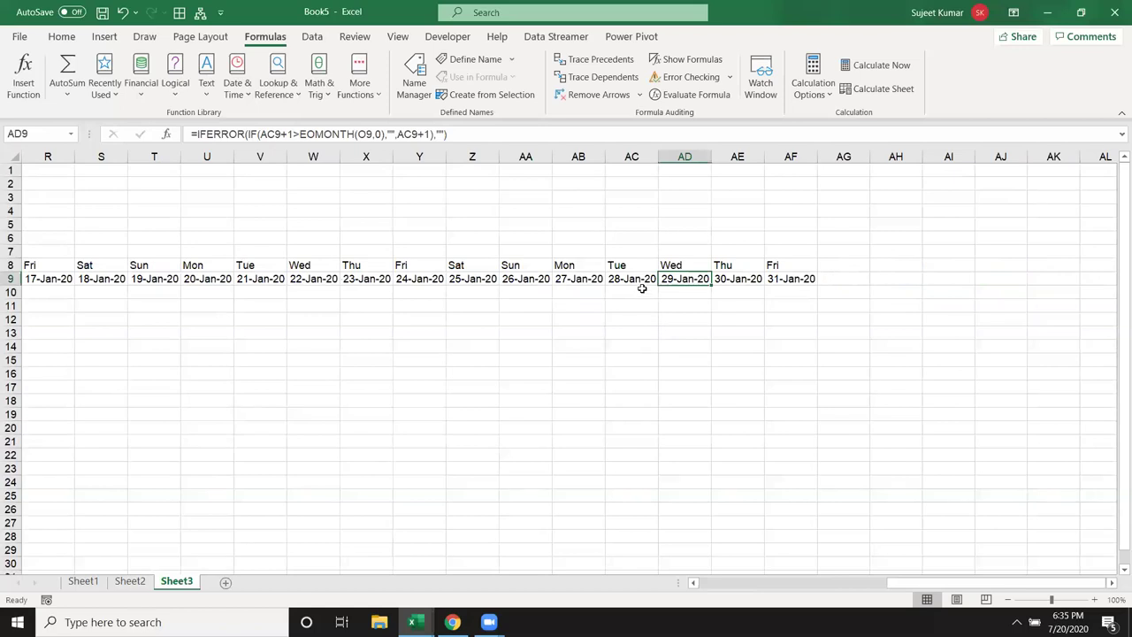
left_click_drag(957, 591, 768, 591)
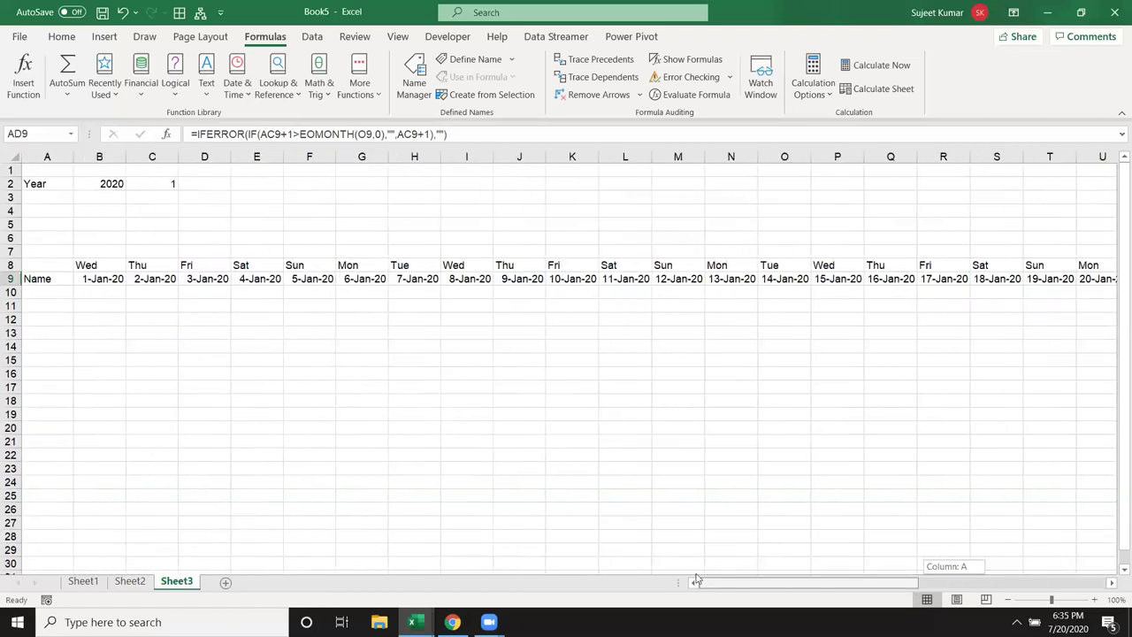
double_click(111, 278)
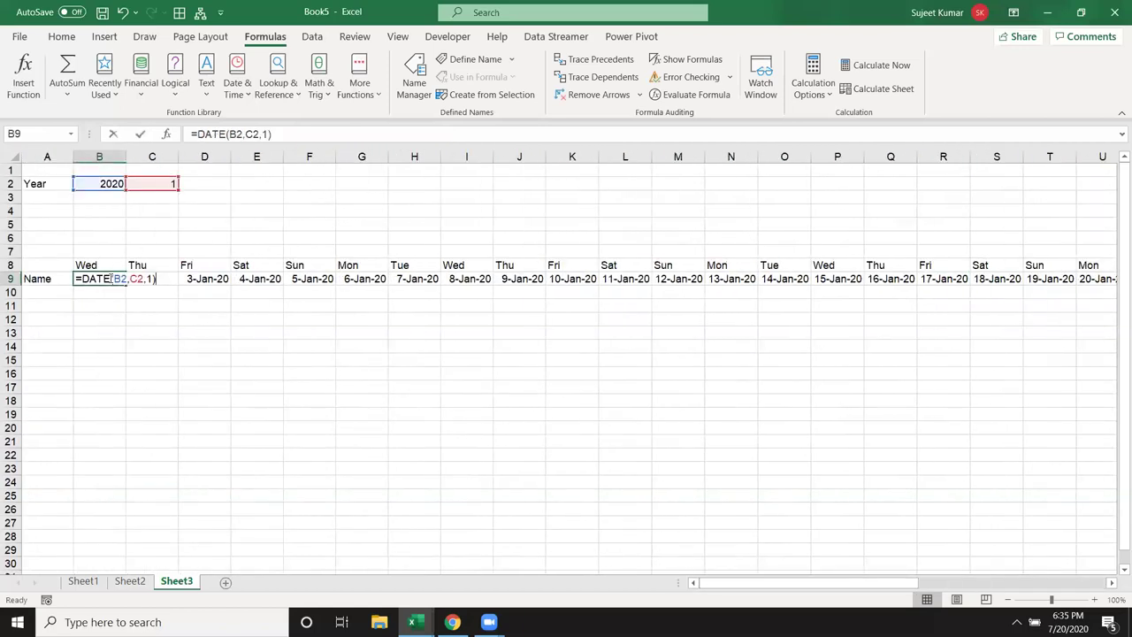
key("Escape")
left_click_drag(152, 279, 399, 285)
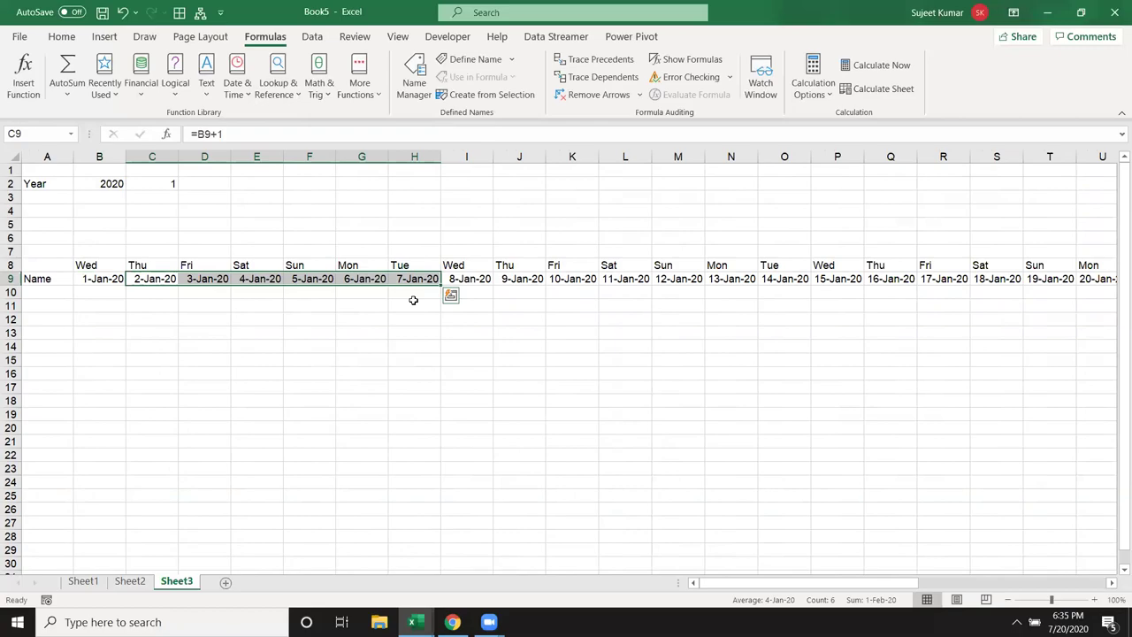
key("super+d")
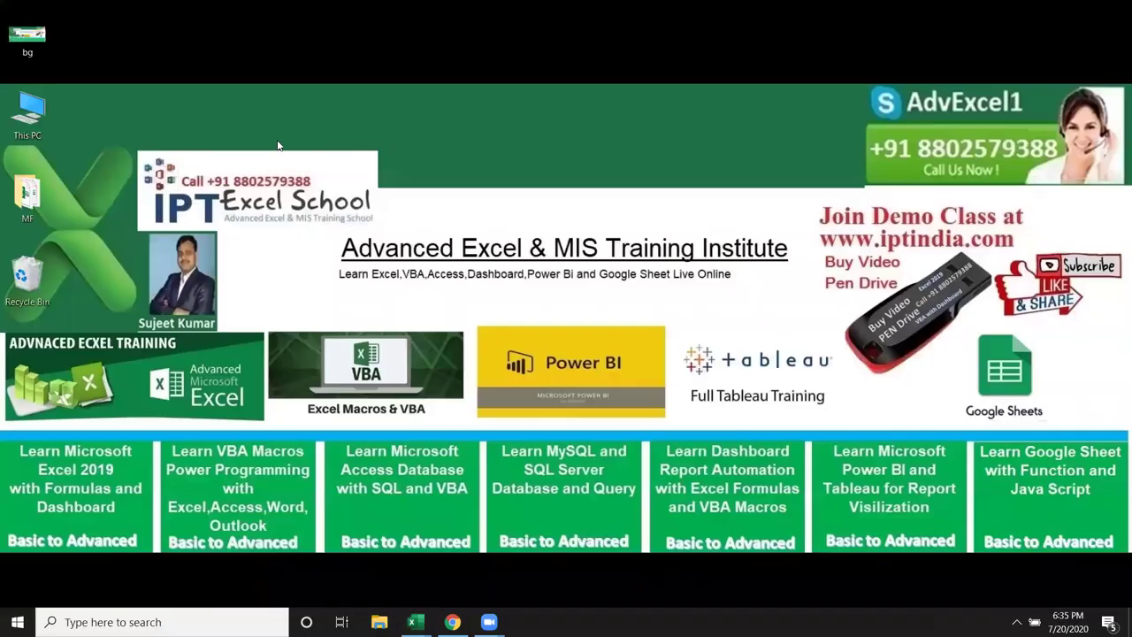
right_click(279, 142)
left_click(328, 186)
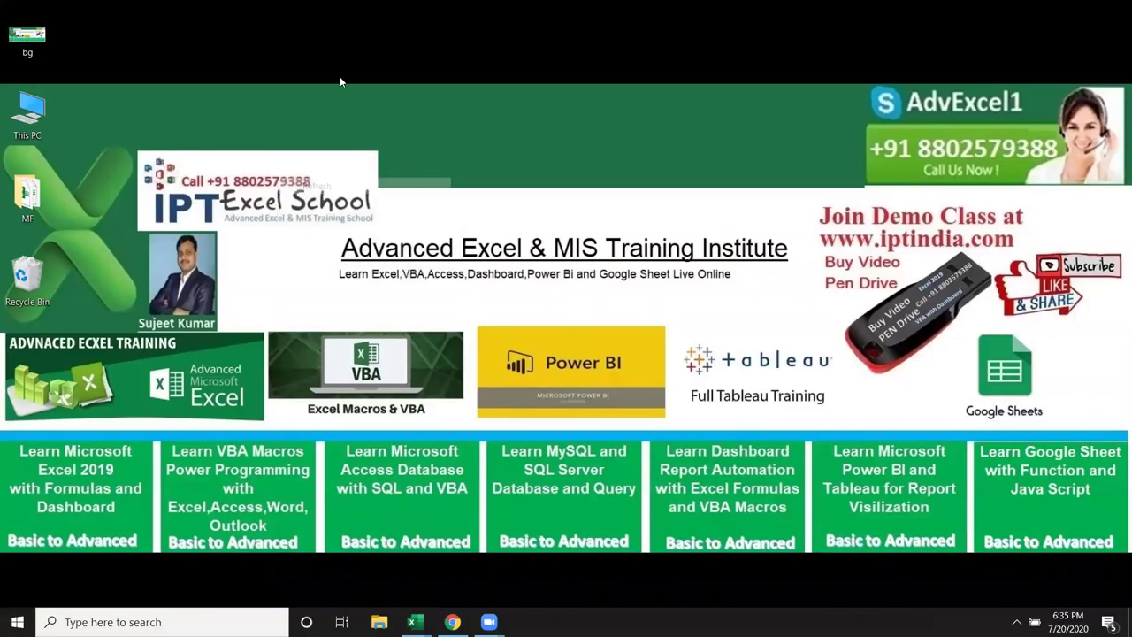